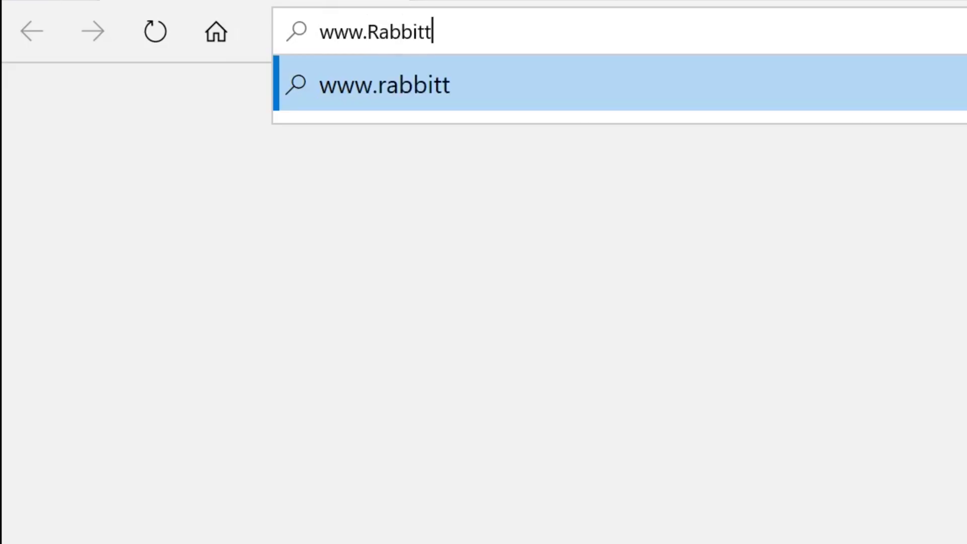
{"action": "type", "text": "esign.net"}
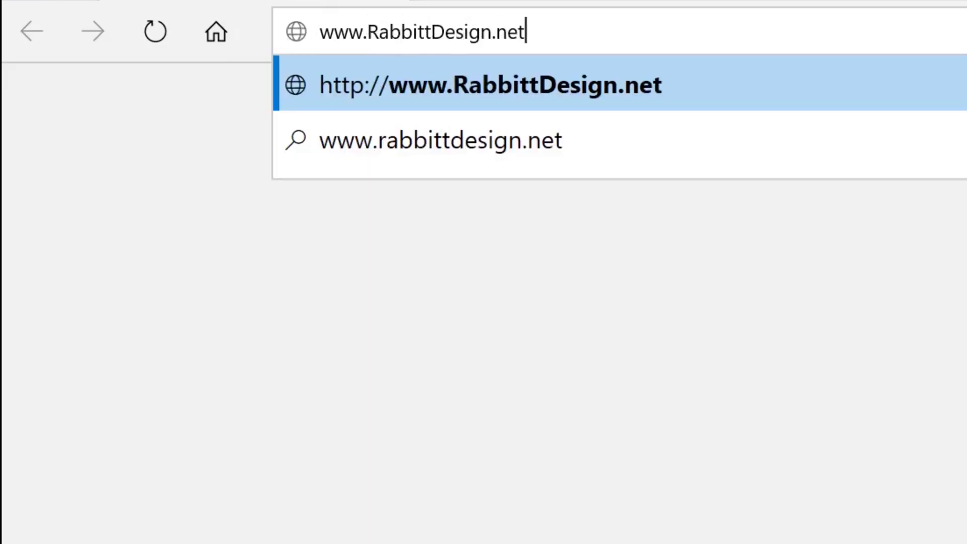
{"action": "key", "text": "Return"}
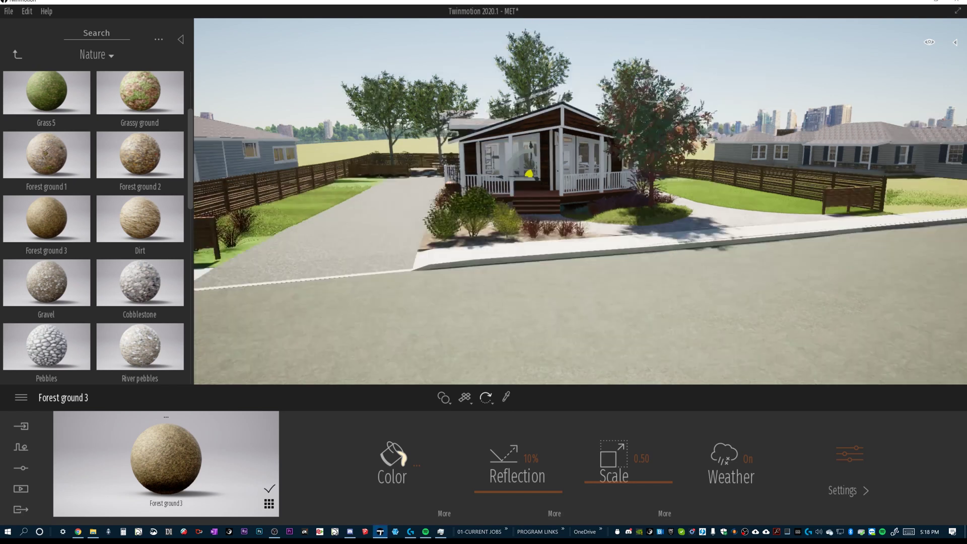
Step: Delete the red-leaved tree standing in the round grass bed in front of the house
{"action": "left_click", "coordinate": [659, 141]}
{"action": "left_click", "coordinate": [659, 152]}
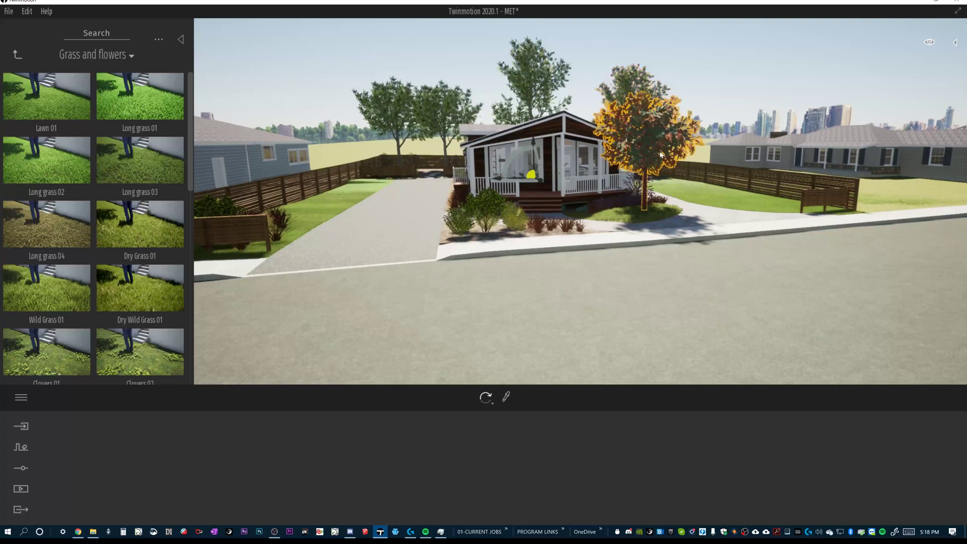
{"action": "scroll", "coordinate": [636, 257], "scroll_direction": "down", "scroll_amount": 1}
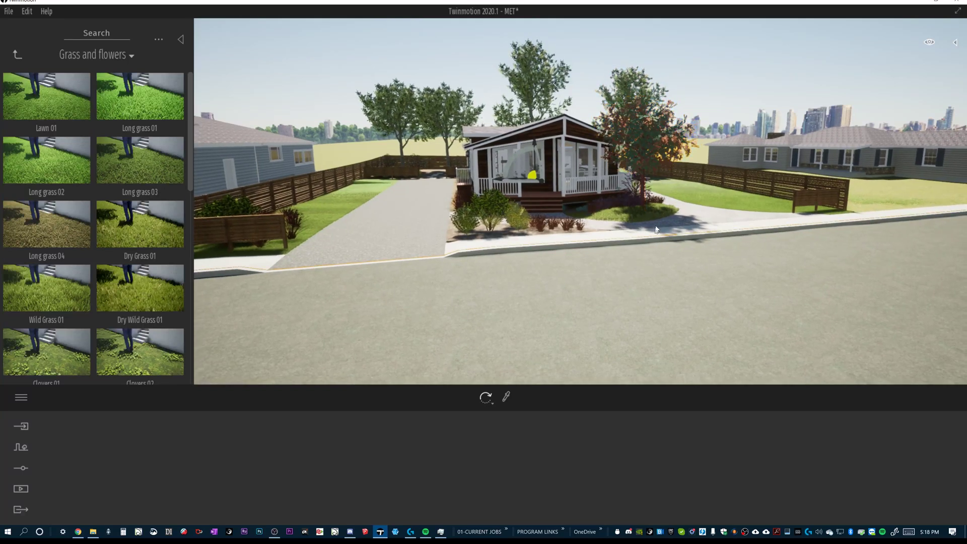
{"action": "middle_click_drag", "start_coordinate": [637, 257], "coordinate": [668, 248], "text": "shift"}
{"action": "mouse_move", "coordinate": [518, 260]}
{"action": "middle_mouse_down", "text": "shift"}
{"action": "mouse_move", "coordinate": [545, 250]}
{"action": "mouse_move", "coordinate": [520, 250]}
{"action": "middle_mouse_up", "text": "shift"}
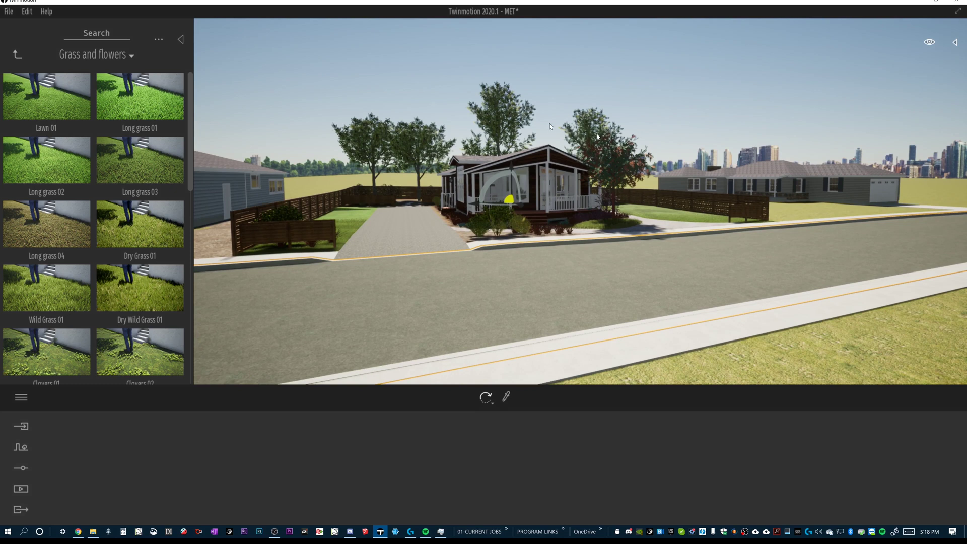
{"action": "key", "text": "w"}
{"action": "key", "text": "w"}
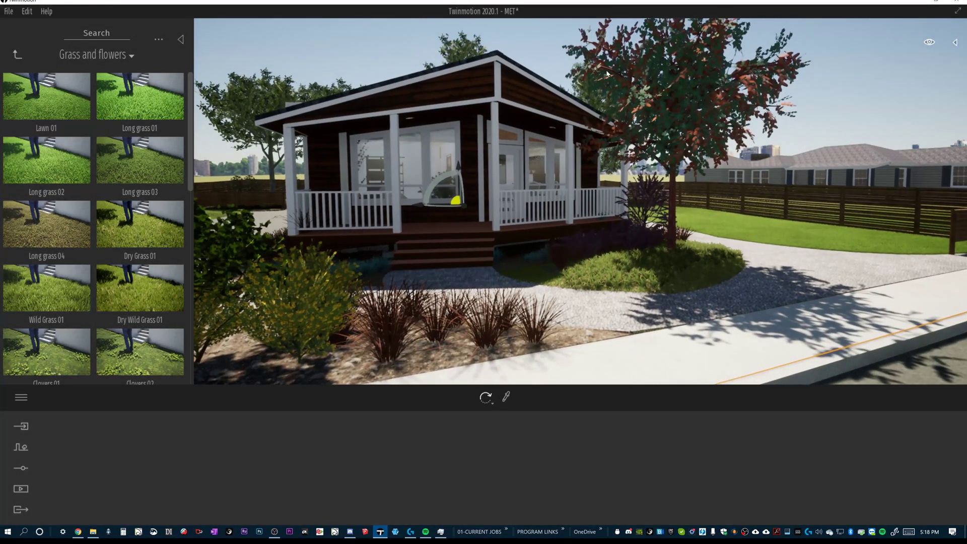
{"action": "key", "text": "s"}
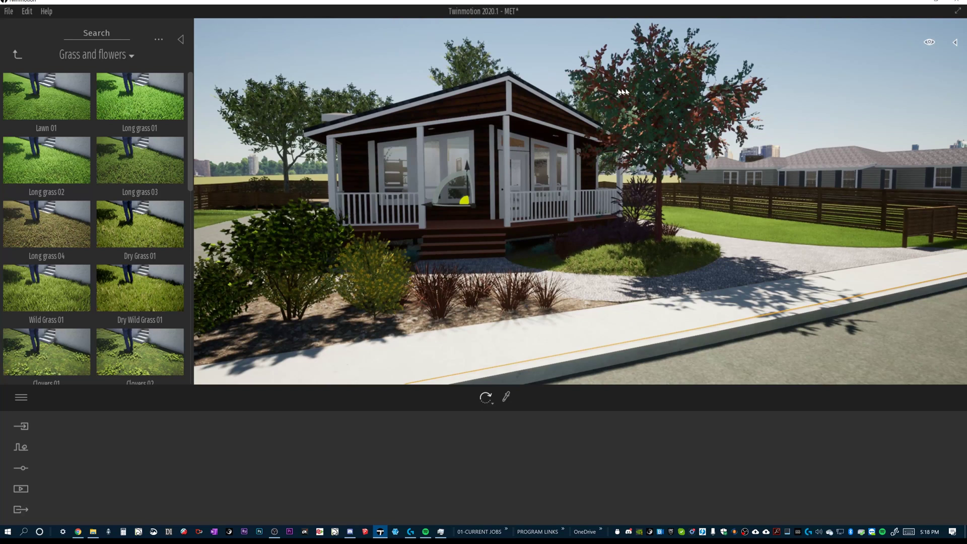
{"action": "left_click", "coordinate": [671, 71]}
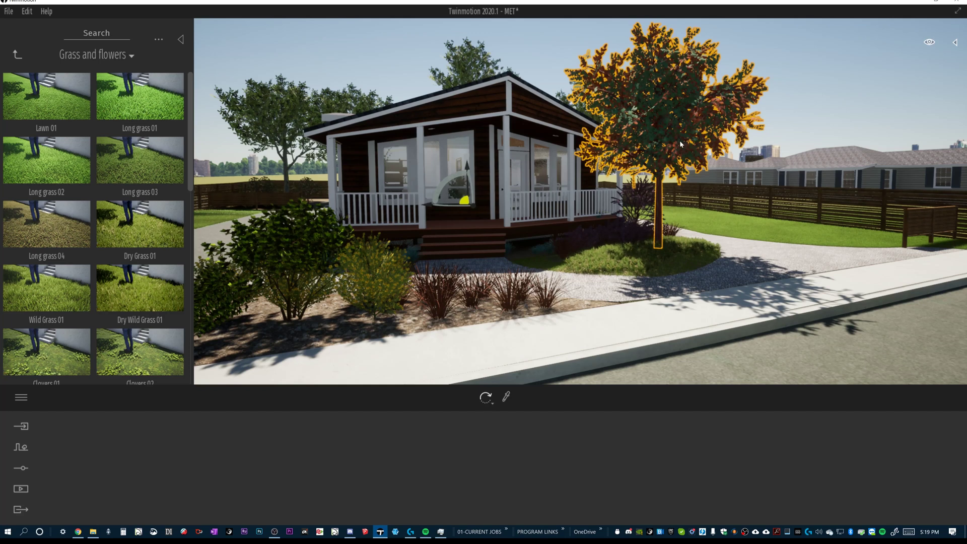
{"action": "key", "text": "Delete"}
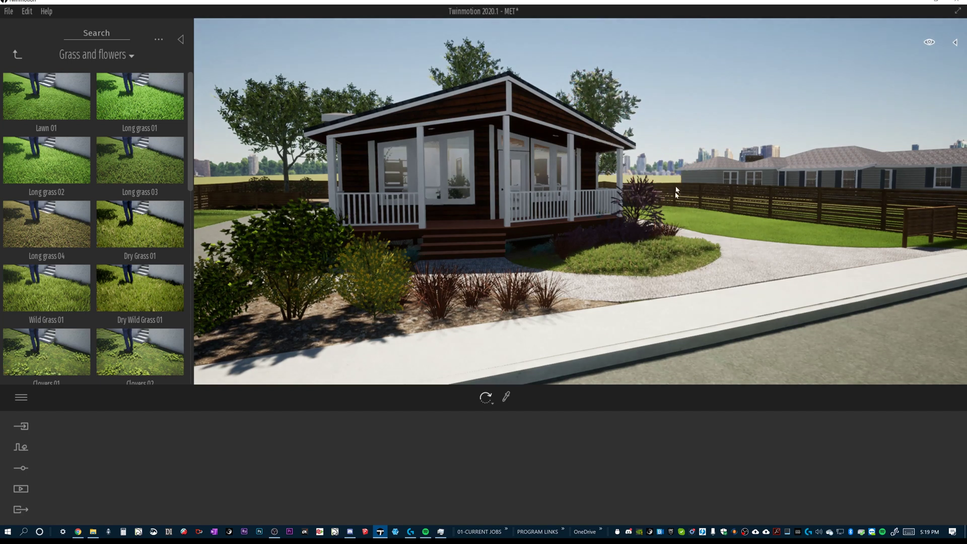
Step: Place a Sweet Birch from the Trees library in the round grass bed in front of the porch
{"action": "left_click", "coordinate": [15, 54]}
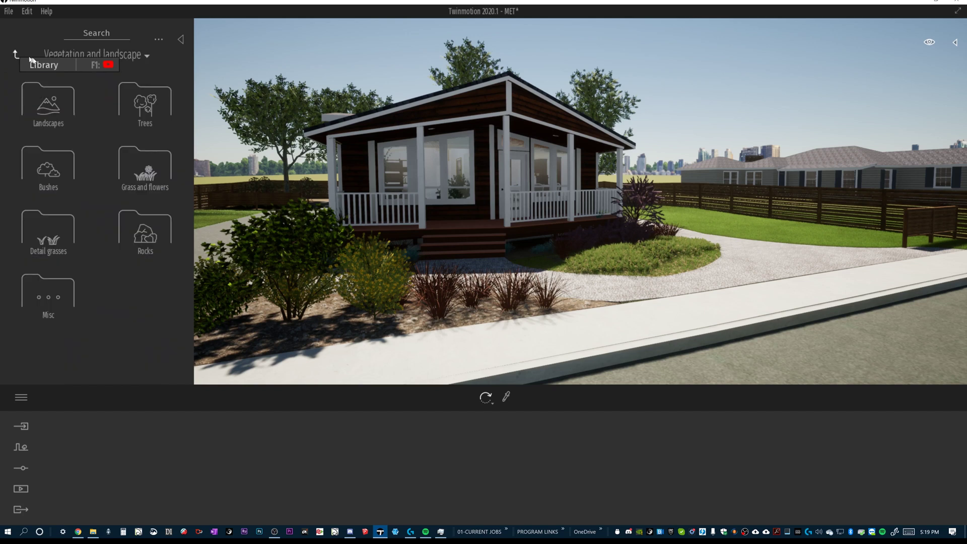
{"action": "left_click", "coordinate": [133, 104]}
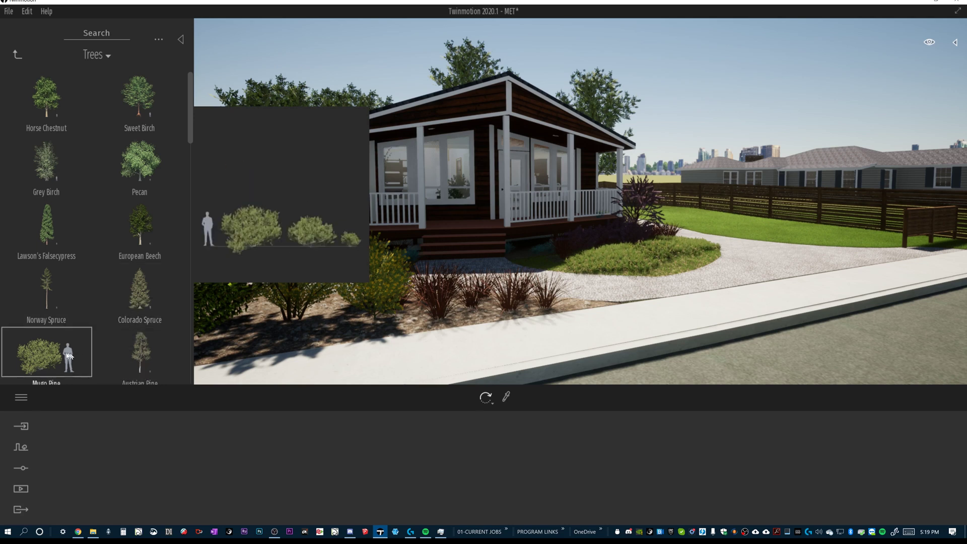
{"action": "scroll", "coordinate": [55, 344], "scroll_direction": "down", "scroll_amount": 1}
{"action": "scroll", "coordinate": [55, 345], "scroll_direction": "down", "scroll_amount": 1}
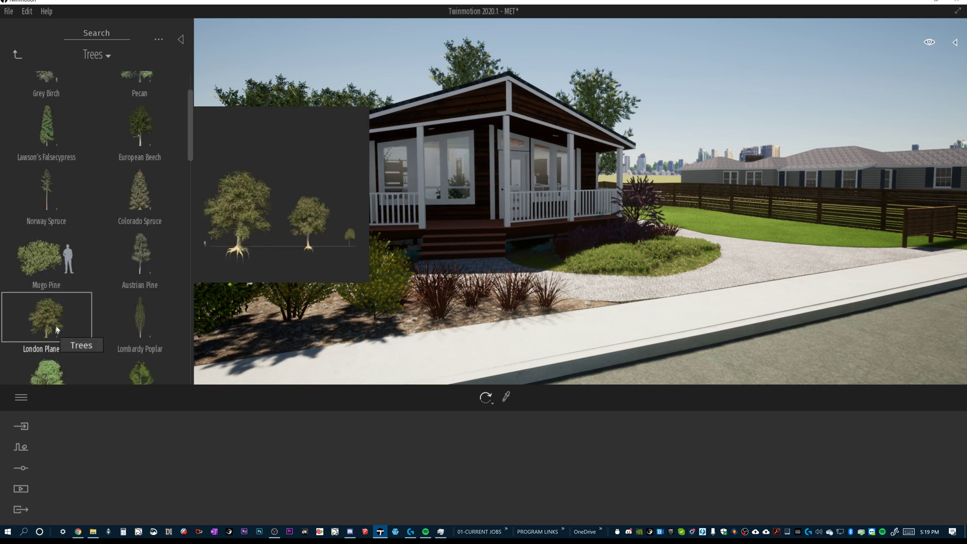
{"action": "scroll", "coordinate": [131, 257], "scroll_direction": "up", "scroll_amount": 2}
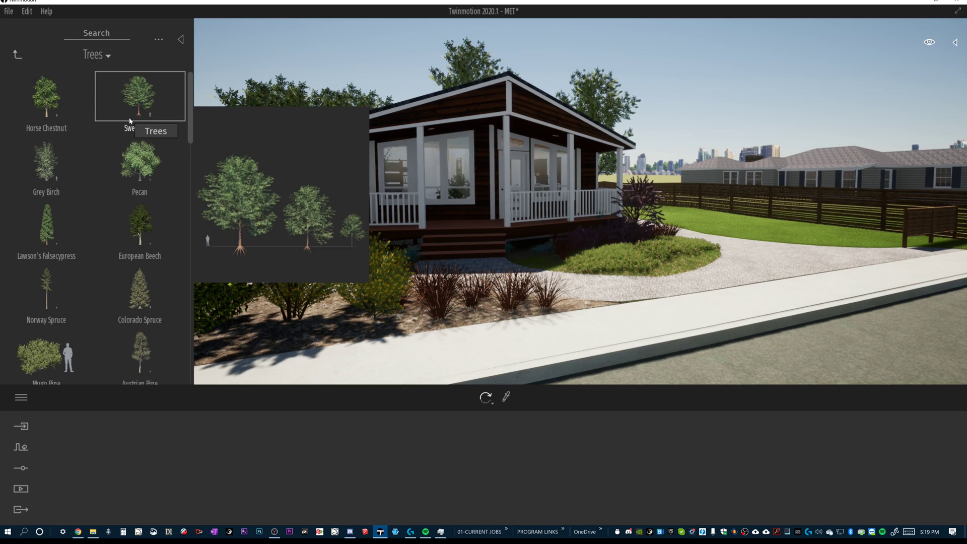
{"action": "left_click_drag", "start_coordinate": [130, 121], "coordinate": [652, 255]}
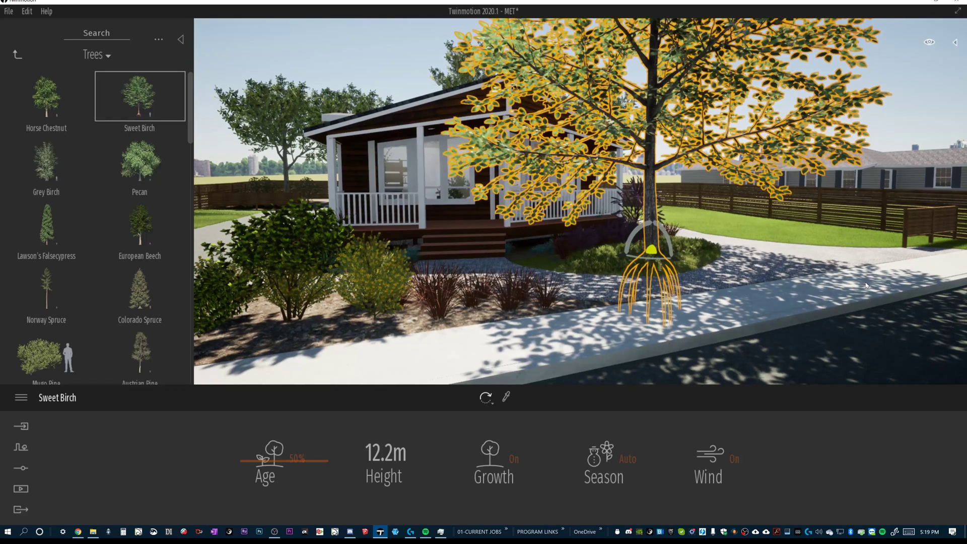
{"action": "left_click", "coordinate": [839, 271]}
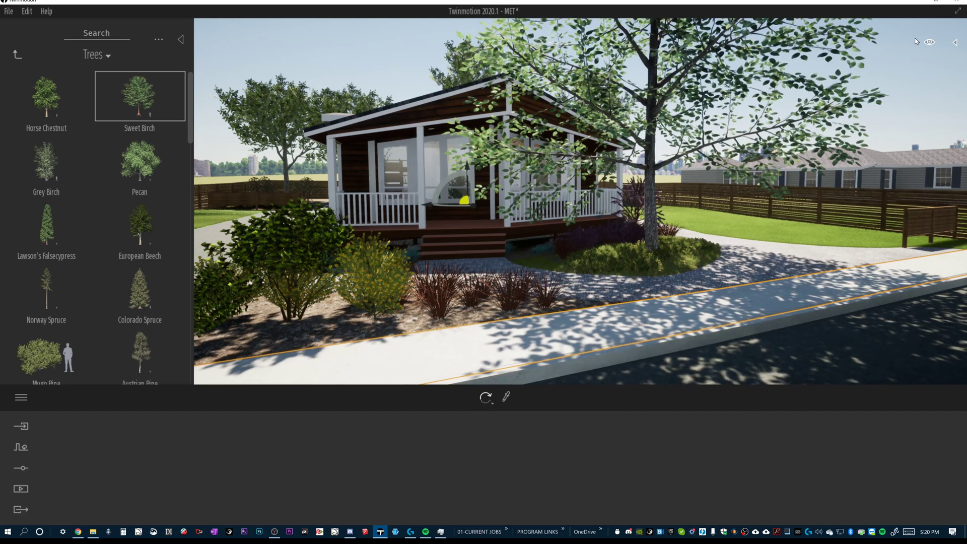
Step: Change the scene's weather from fully clear to partly cloudy, about a third of the way towards the cloud setting
{"action": "left_click", "coordinate": [21, 468]}
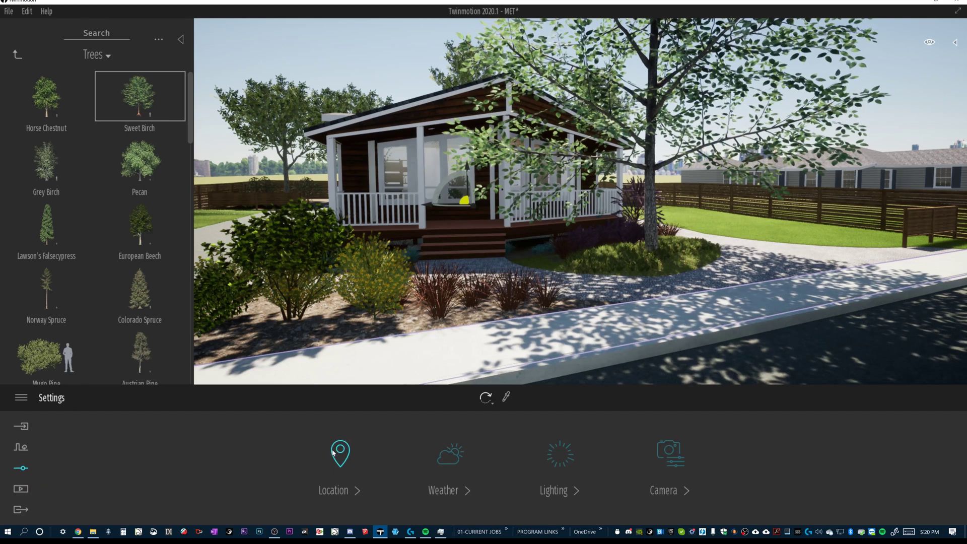
{"action": "left_click", "coordinate": [457, 454]}
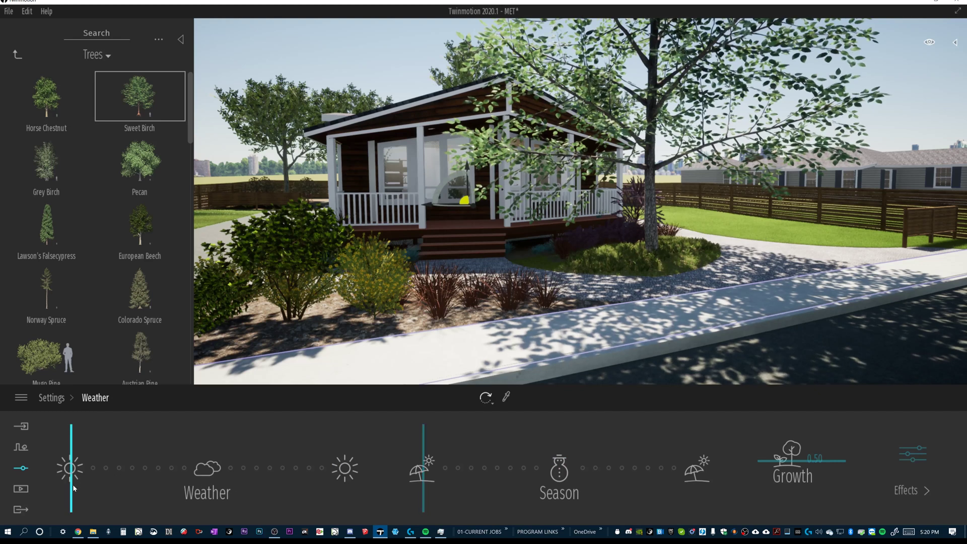
{"action": "mouse_move", "coordinate": [74, 488]}
{"action": "left_mouse_down"}
{"action": "mouse_move", "coordinate": [214, 483]}
{"action": "mouse_move", "coordinate": [122, 475]}
{"action": "left_mouse_up"}
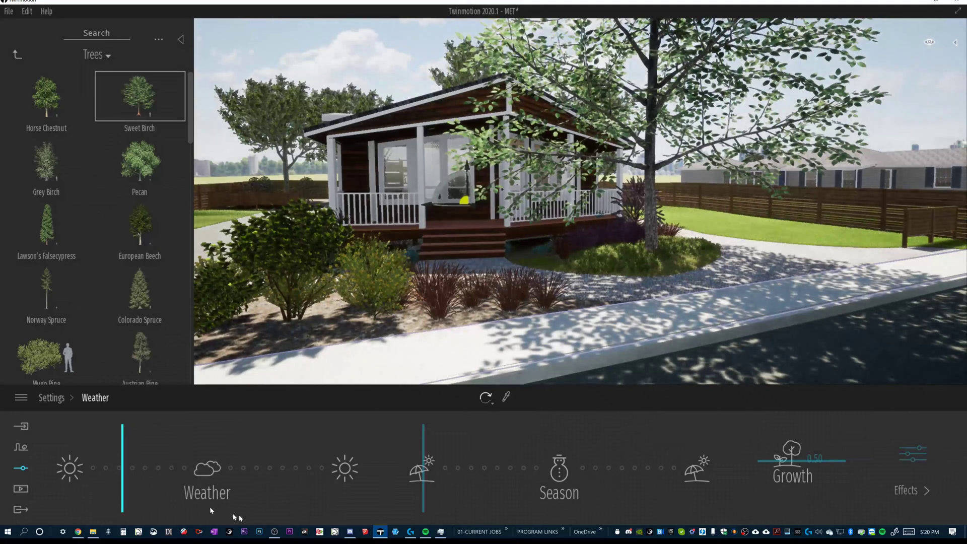
Step: Preview the scene in the winter season, then return the season to summer
{"action": "left_click_drag", "start_coordinate": [431, 497], "coordinate": [579, 489]}
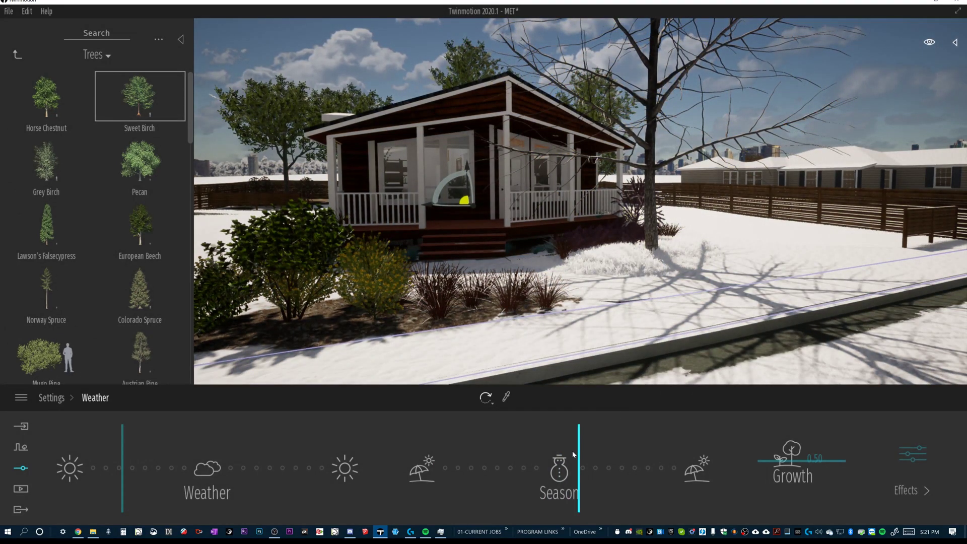
{"action": "left_click_drag", "start_coordinate": [580, 461], "coordinate": [395, 448]}
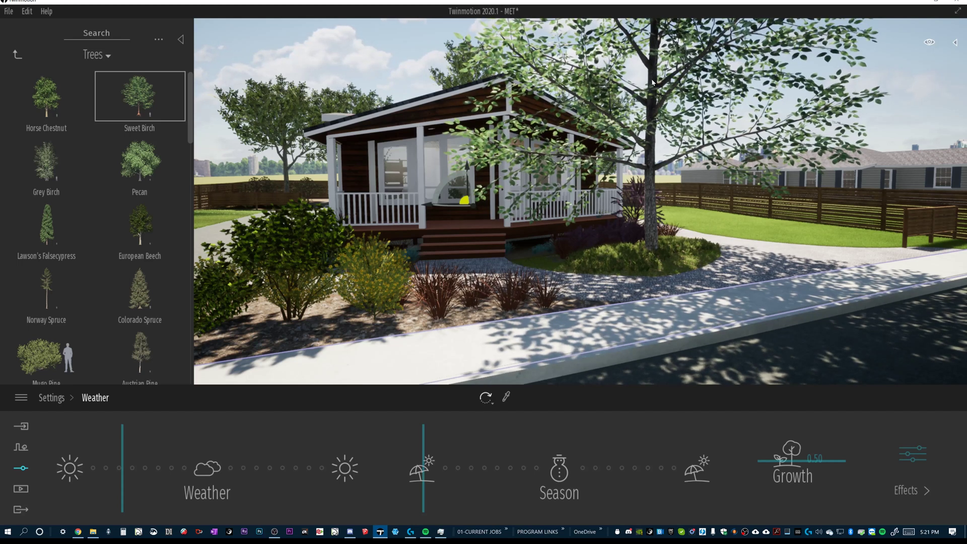
Step: Set the age of the Sweet Birch in front of the house to 0%
{"action": "scroll", "coordinate": [648, 168], "scroll_direction": "down", "scroll_amount": 12}
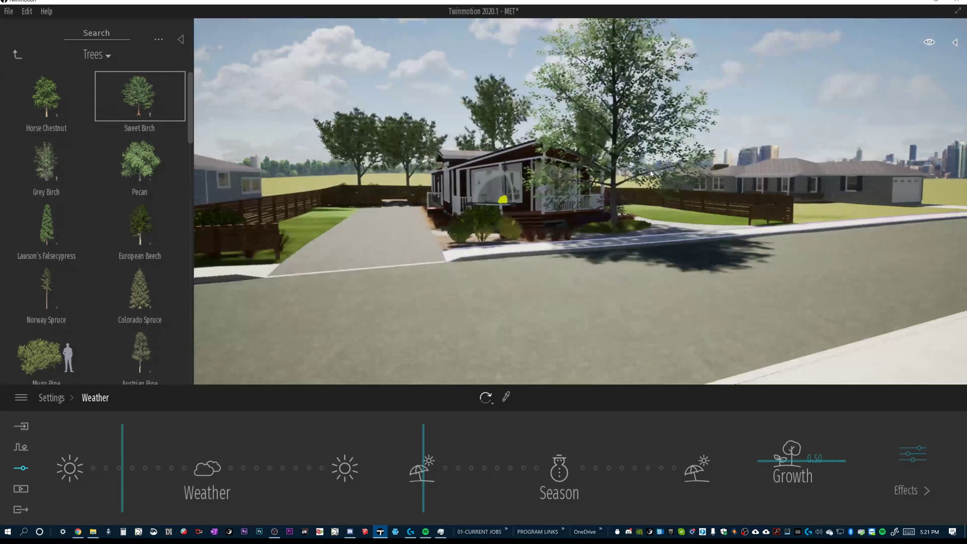
{"action": "scroll", "coordinate": [650, 174], "scroll_direction": "down", "scroll_amount": 3}
{"action": "scroll", "coordinate": [647, 185], "scroll_direction": "up", "scroll_amount": 3}
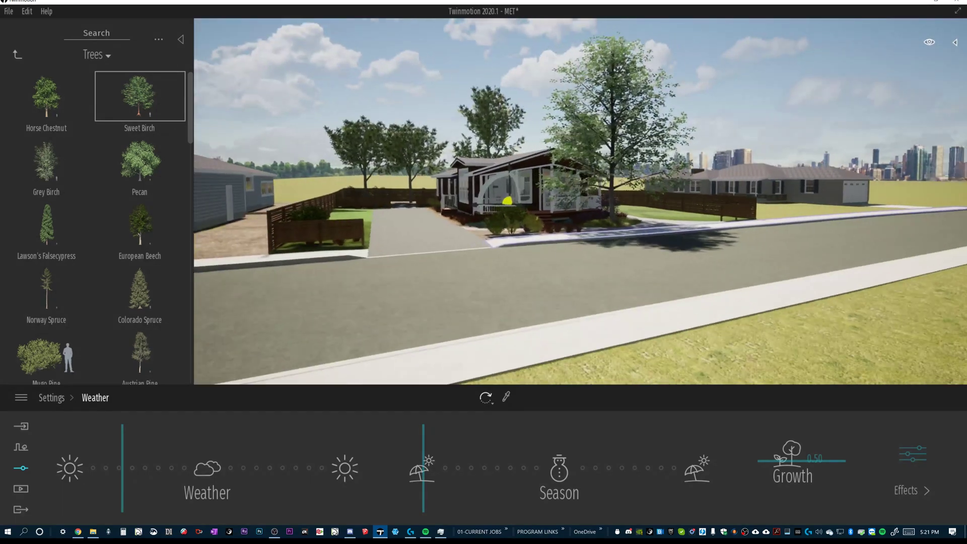
{"action": "middle_click_drag", "start_coordinate": [647, 185], "coordinate": [688, 187], "text": "shift"}
{"action": "key", "text": "s"}
{"action": "right_click_drag", "start_coordinate": [688, 187], "coordinate": [634, 182]}
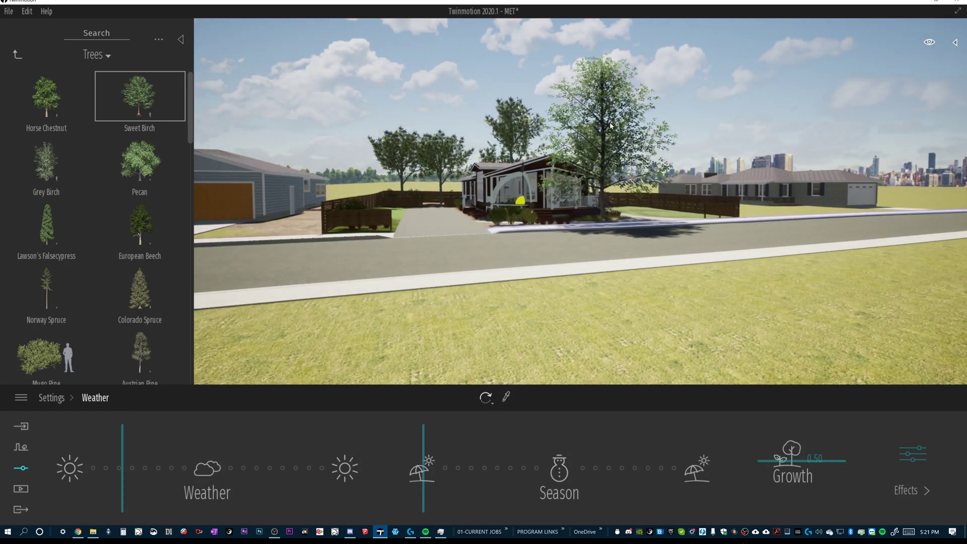
{"action": "left_click", "coordinate": [606, 97]}
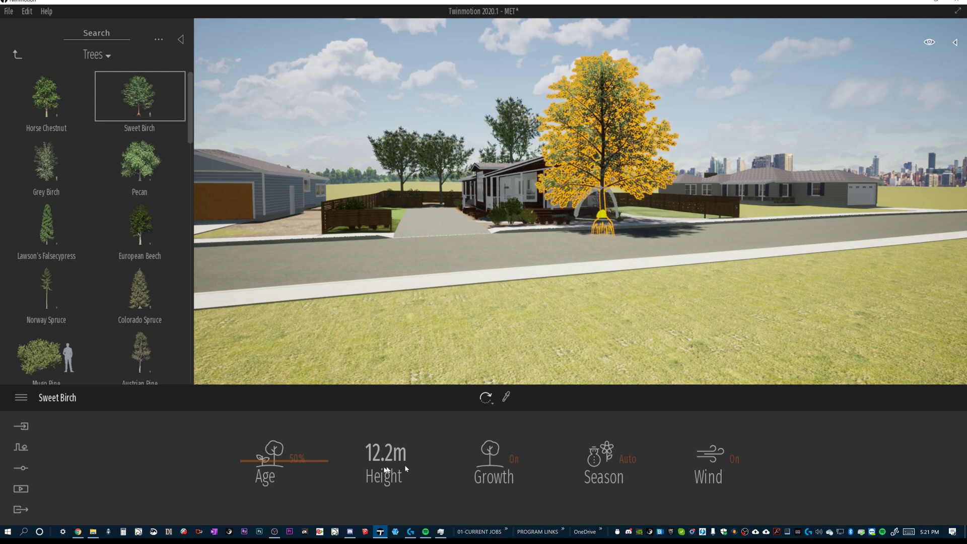
{"action": "left_click_drag", "start_coordinate": [246, 463], "coordinate": [256, 500]}
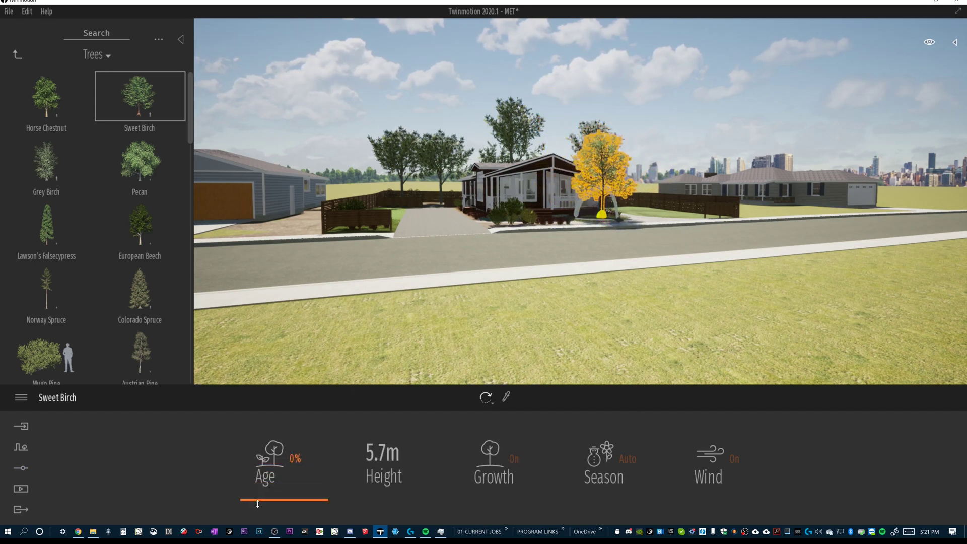
{"action": "scroll", "coordinate": [611, 183], "scroll_direction": "up", "scroll_amount": 6}
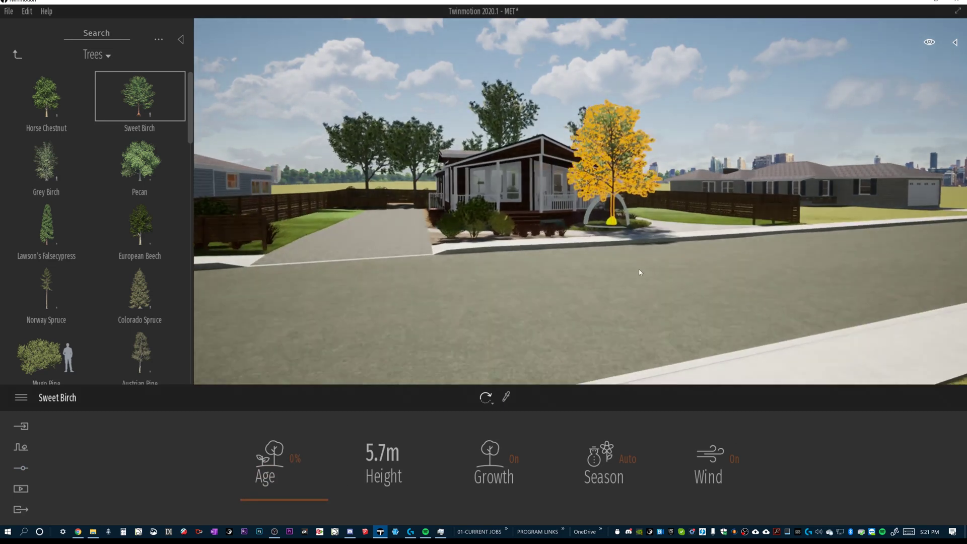
{"action": "left_click", "coordinate": [638, 269]}
Step: Inspect the Sweet Birch up close beside the porch and delete it from the round grass bed
{"action": "scroll", "coordinate": [636, 236], "scroll_direction": "down", "scroll_amount": 5}
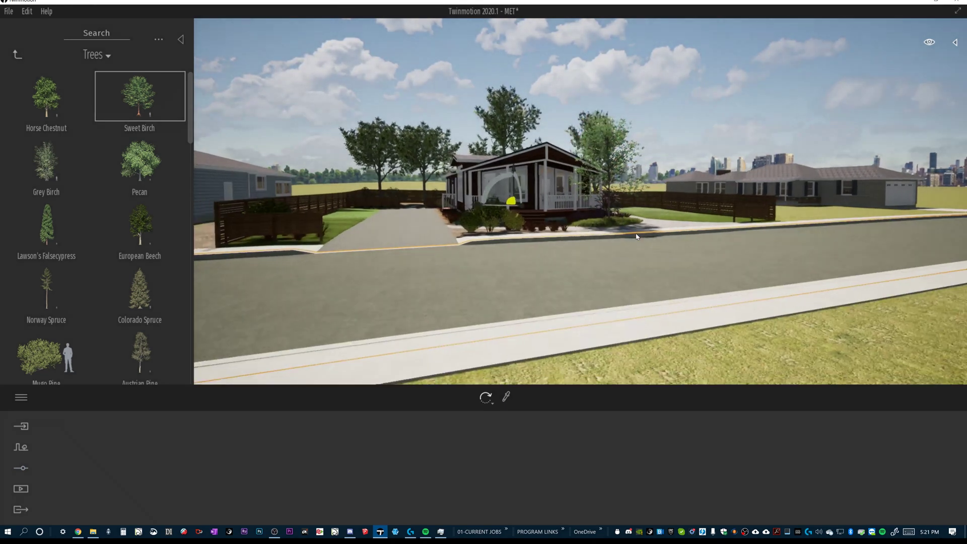
{"action": "scroll", "coordinate": [635, 236], "scroll_direction": "up", "scroll_amount": 6}
{"action": "scroll", "coordinate": [634, 117], "scroll_direction": "up", "scroll_amount": 6}
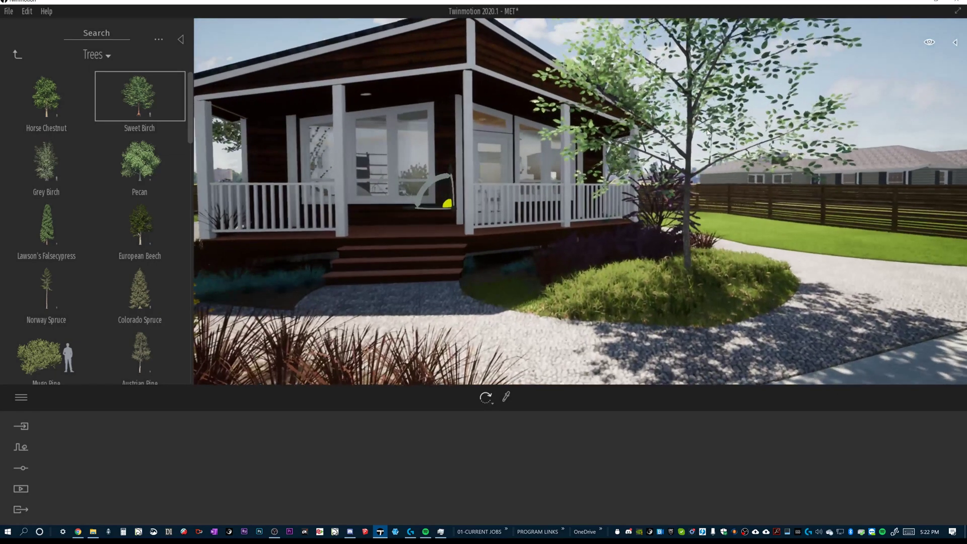
{"action": "scroll", "coordinate": [706, 133], "scroll_direction": "down", "scroll_amount": 4}
{"action": "right_click_drag", "start_coordinate": [707, 132], "coordinate": [683, 220]}
{"action": "scroll", "coordinate": [683, 220], "scroll_direction": "down", "scroll_amount": 4}
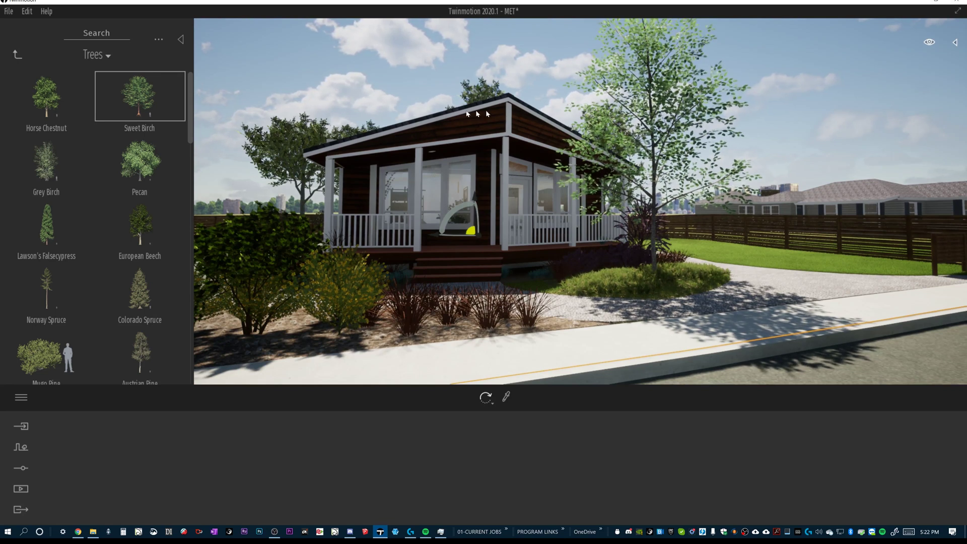
{"action": "left_click", "coordinate": [645, 108]}
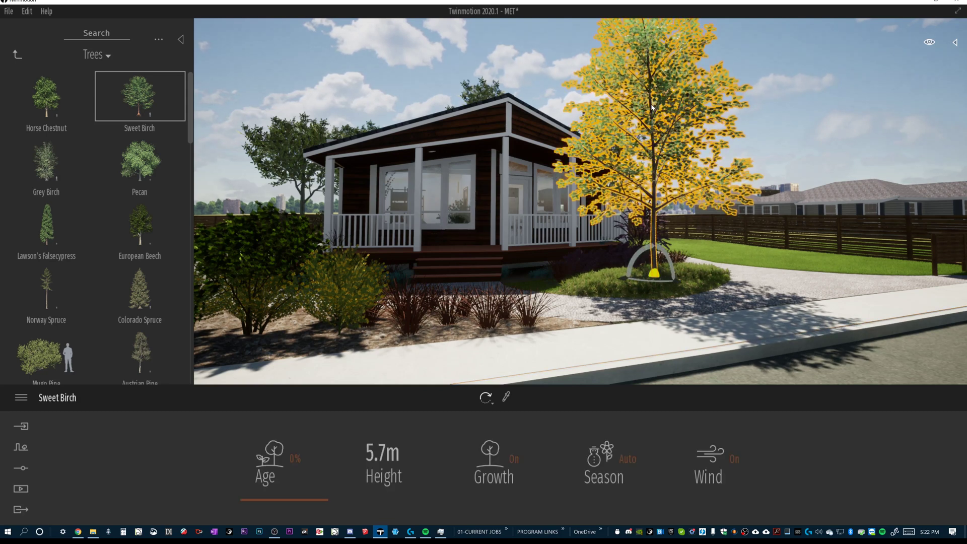
{"action": "key", "text": "Delete"}
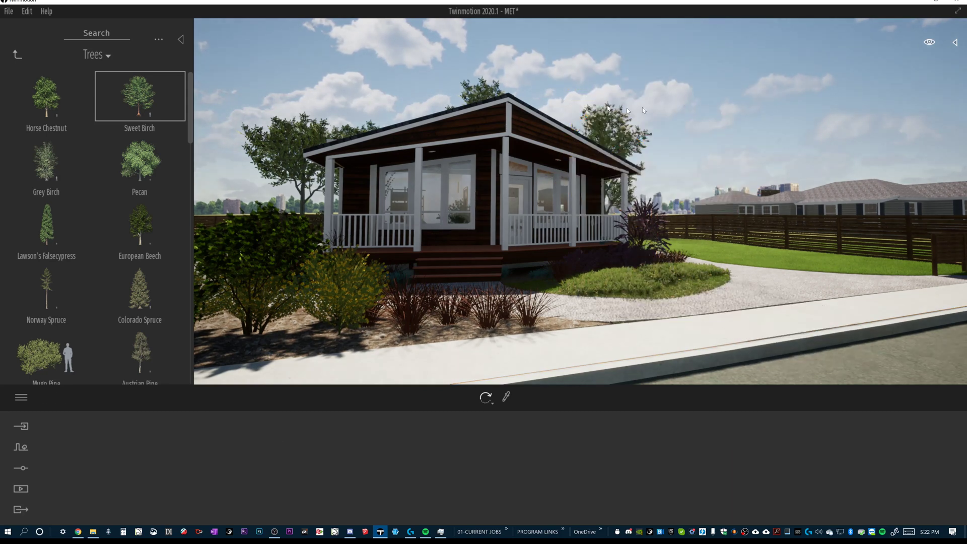
Step: Switch to Chrome and search the web for 3DWAREHOUSE
{"action": "left_click", "coordinate": [86, 530]}
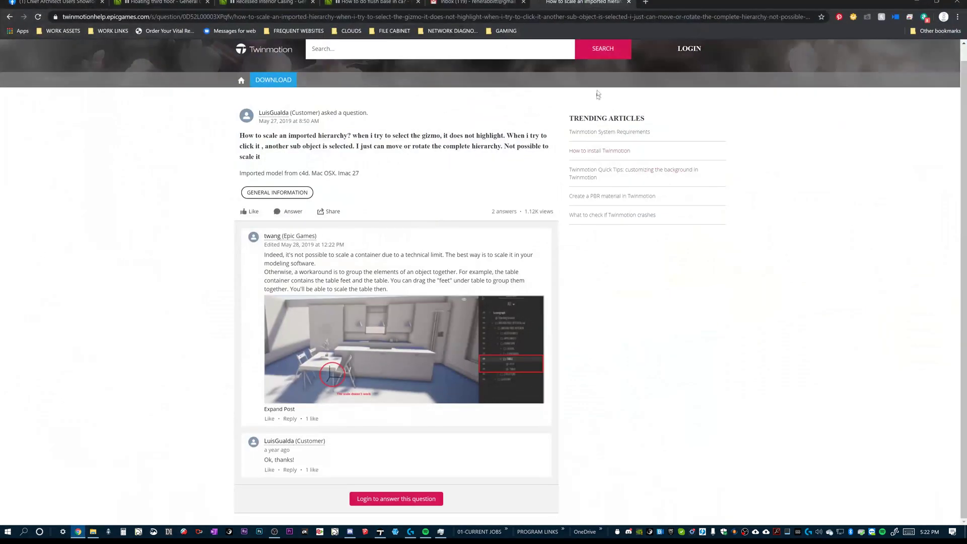
{"action": "left_click", "coordinate": [589, 17]}
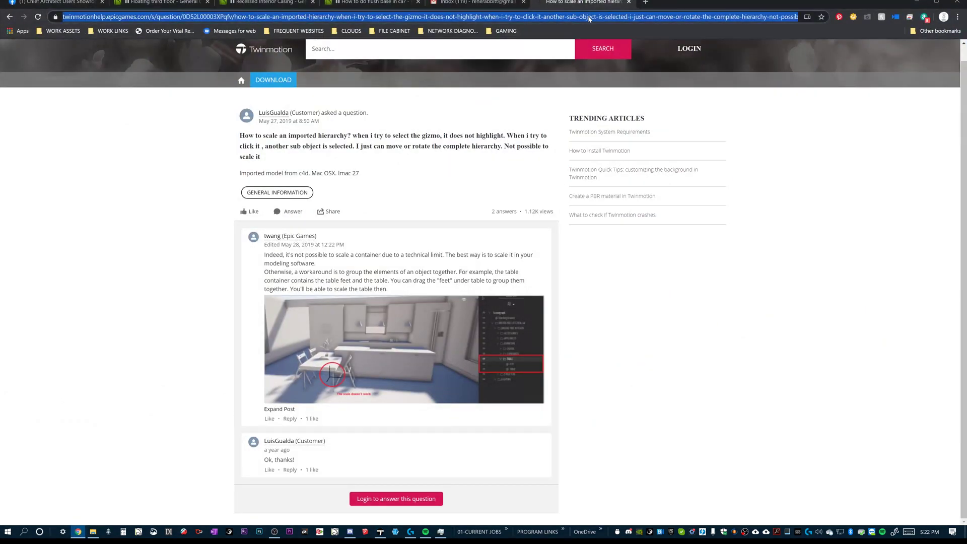
{"action": "type", "text": "3DWAREHOUS"}
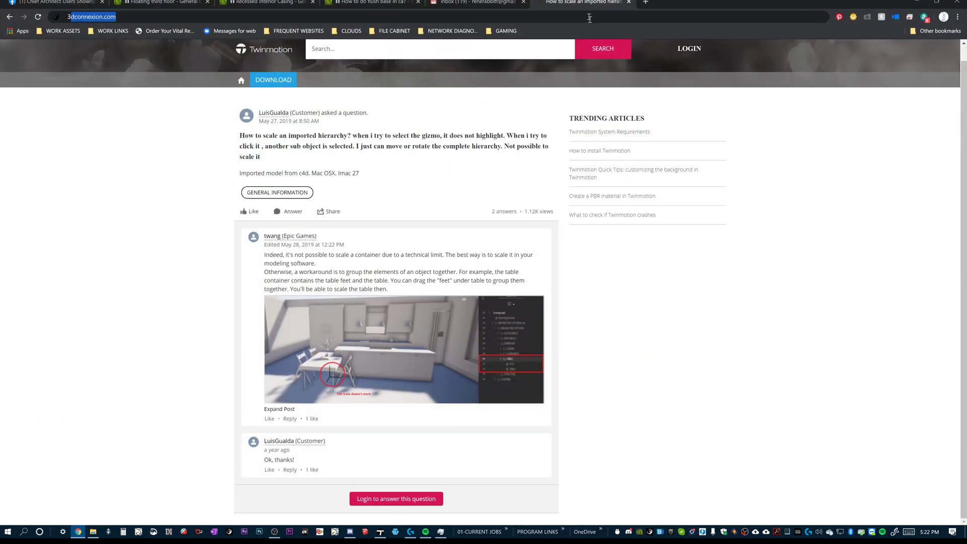
{"action": "type", "text": "E"}
{"action": "key", "text": "Return"}
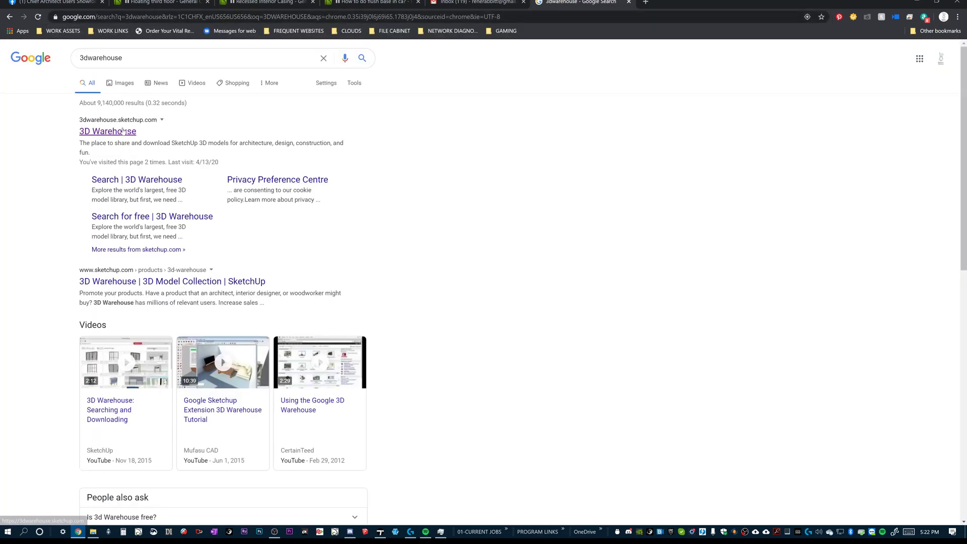
Step: Open the 3D Warehouse site and search its models for TREE
{"action": "left_click", "coordinate": [108, 132]}
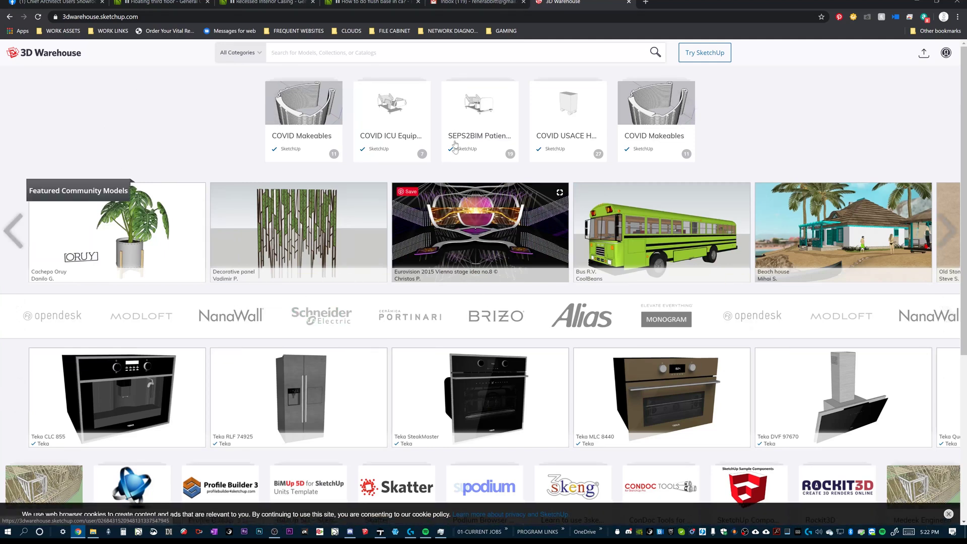
{"action": "type", "text": "TREE"}
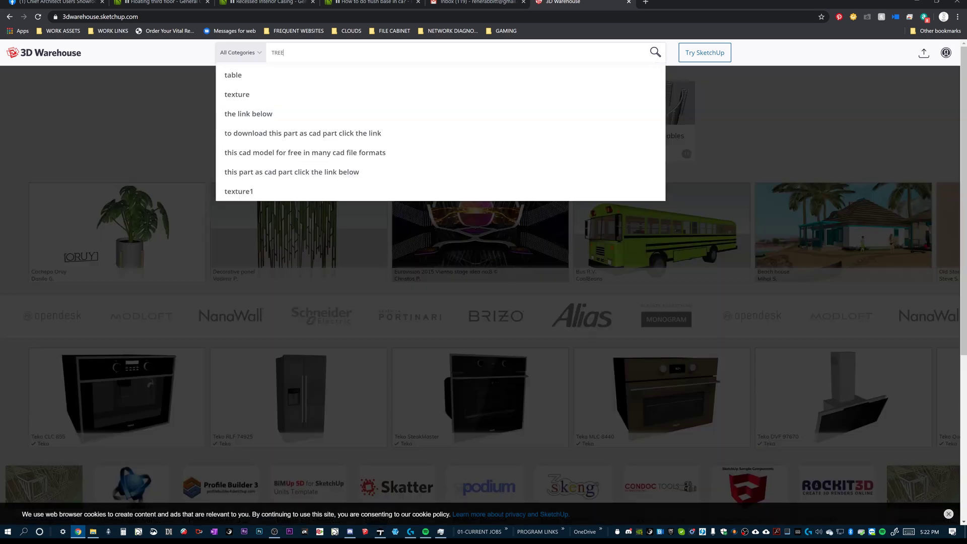
{"action": "key", "text": "Return"}
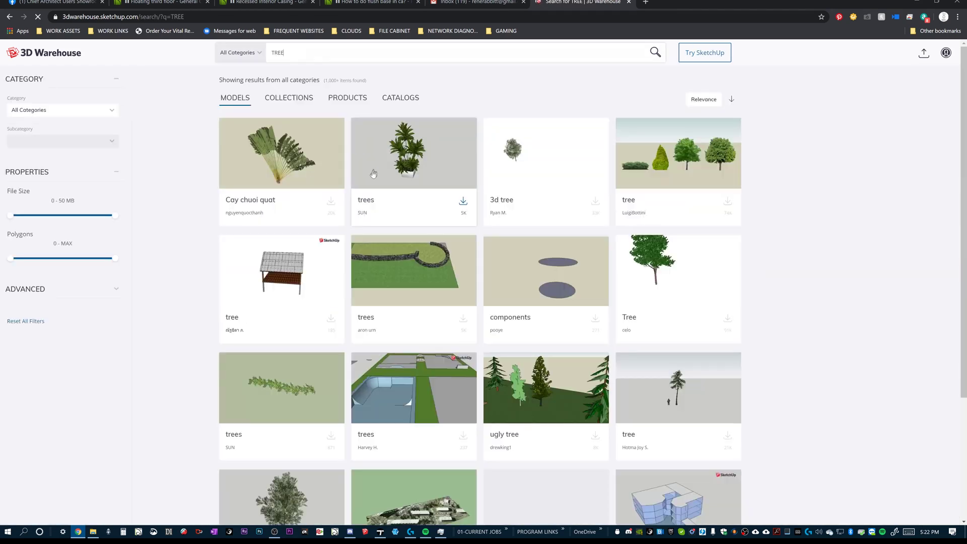
Step: Limit the tree results to a minimum of about 7 K polygons and browse the detailed tree models
{"action": "left_click_drag", "start_coordinate": [19, 257], "coordinate": [51, 266]}
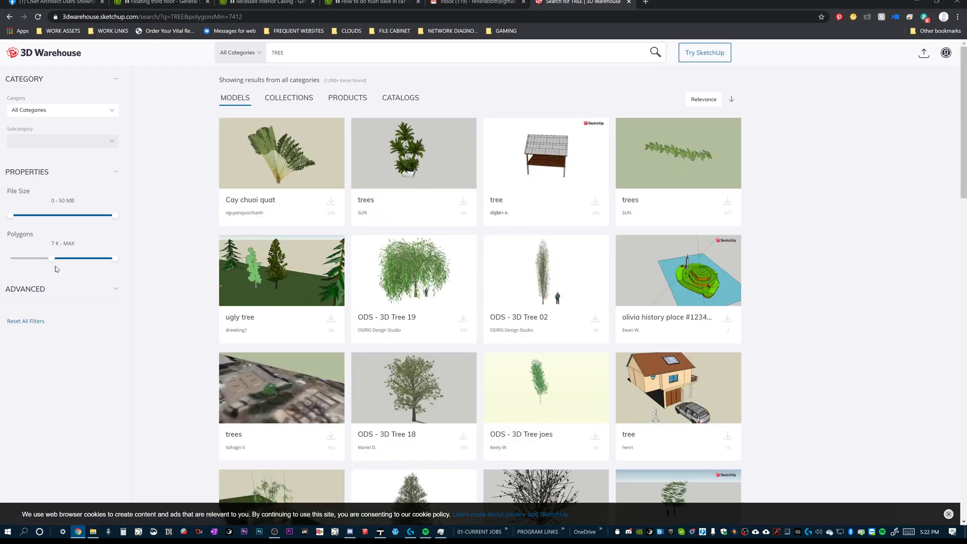
{"action": "scroll", "coordinate": [430, 302], "scroll_direction": "down", "scroll_amount": 2}
{"action": "scroll", "coordinate": [430, 301], "scroll_direction": "down", "scroll_amount": 1}
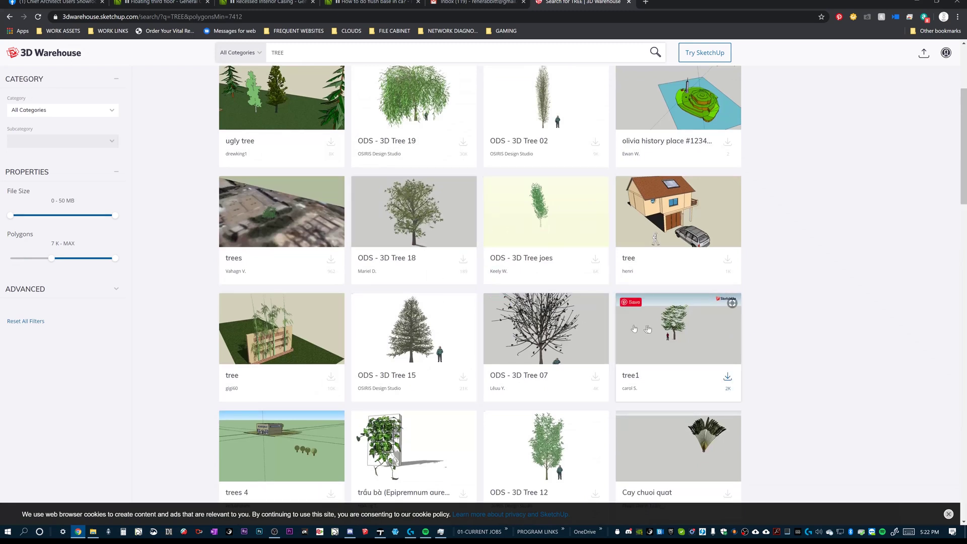
{"action": "scroll", "coordinate": [453, 315], "scroll_direction": "down", "scroll_amount": 3}
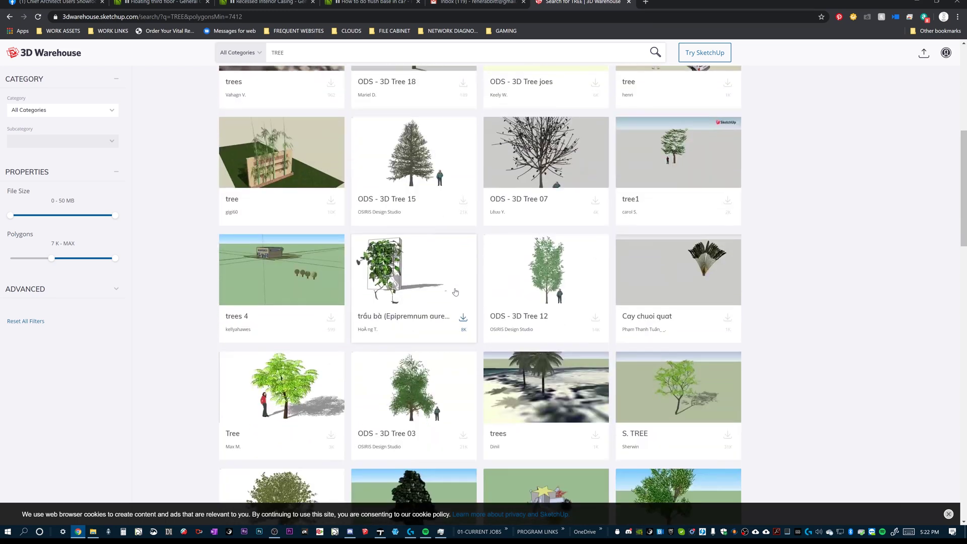
{"action": "scroll", "coordinate": [453, 315], "scroll_direction": "down", "scroll_amount": 3}
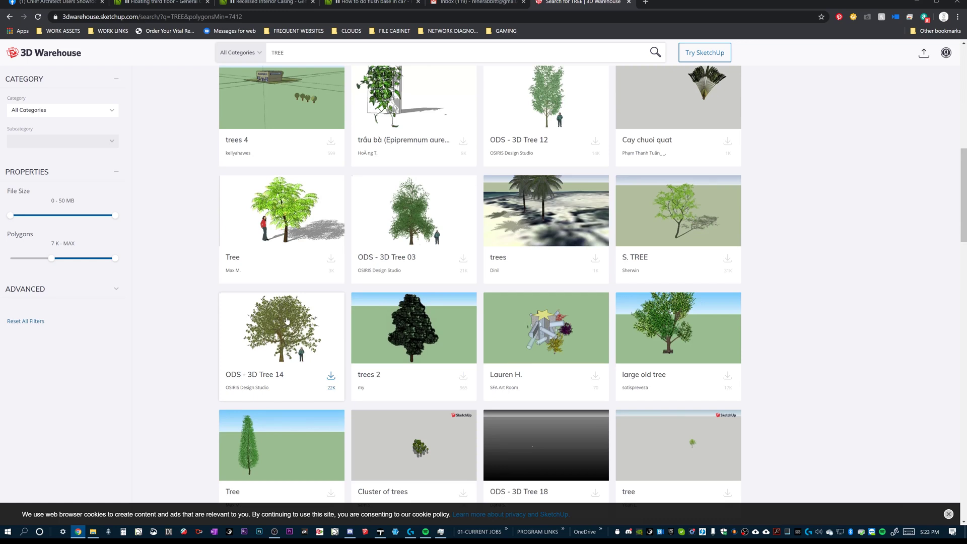
{"action": "scroll", "coordinate": [459, 351], "scroll_direction": "down", "scroll_amount": 6}
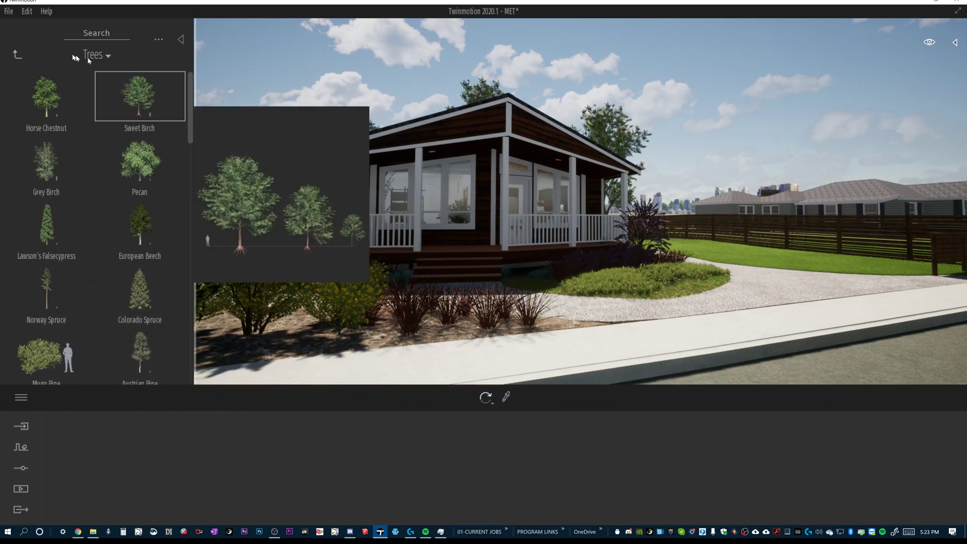
Step: Switch to Twinmotion and choose MAPLE TREE.skp from the TREES folder under 0. MODELS, TREES-PLANTS-LANDSCAPING as the geometry to import
{"action": "left_click", "coordinate": [5, 14]}
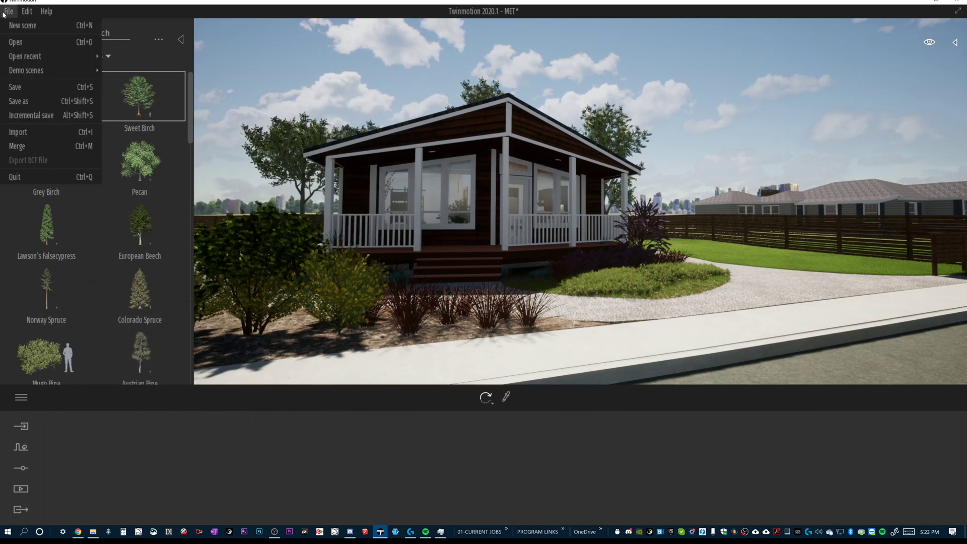
{"action": "left_click", "coordinate": [22, 131]}
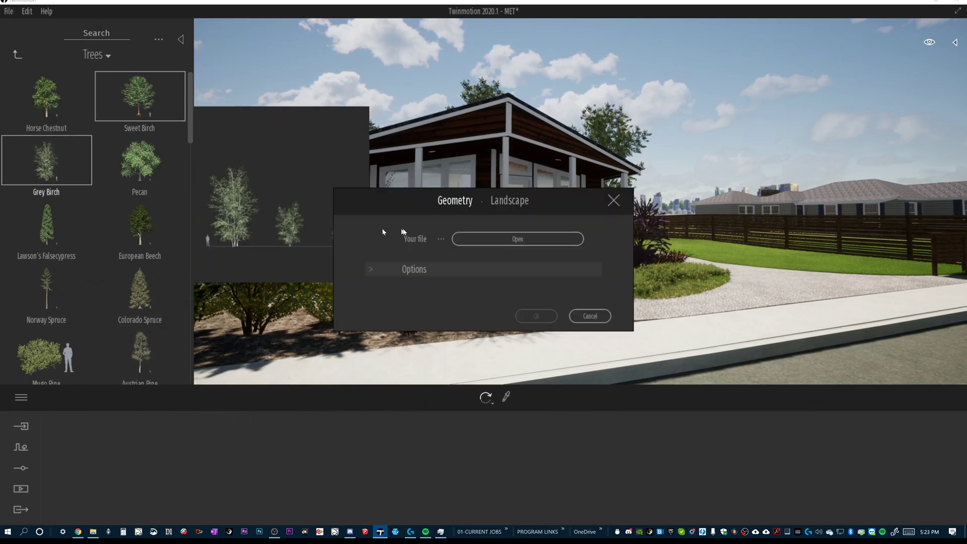
{"action": "left_click", "coordinate": [507, 236]}
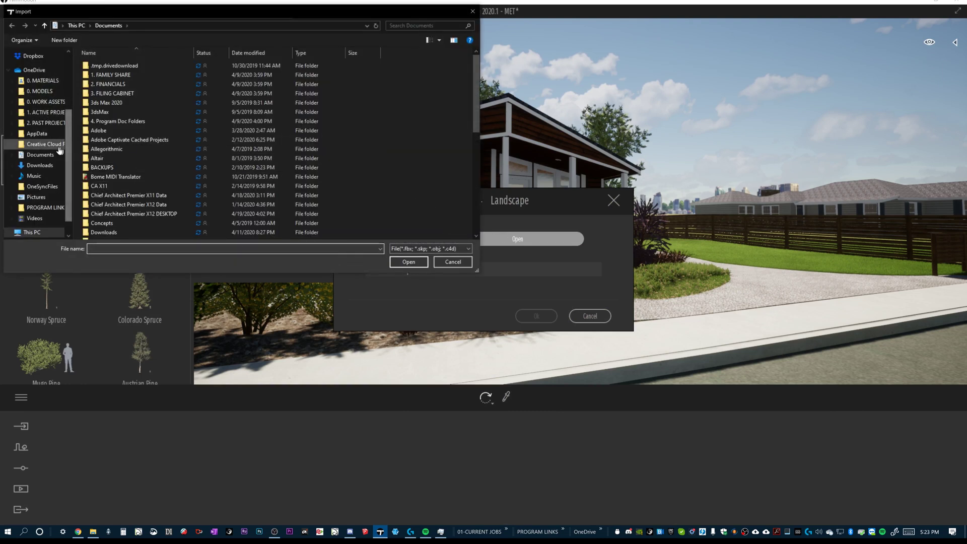
{"action": "left_click", "coordinate": [40, 91]}
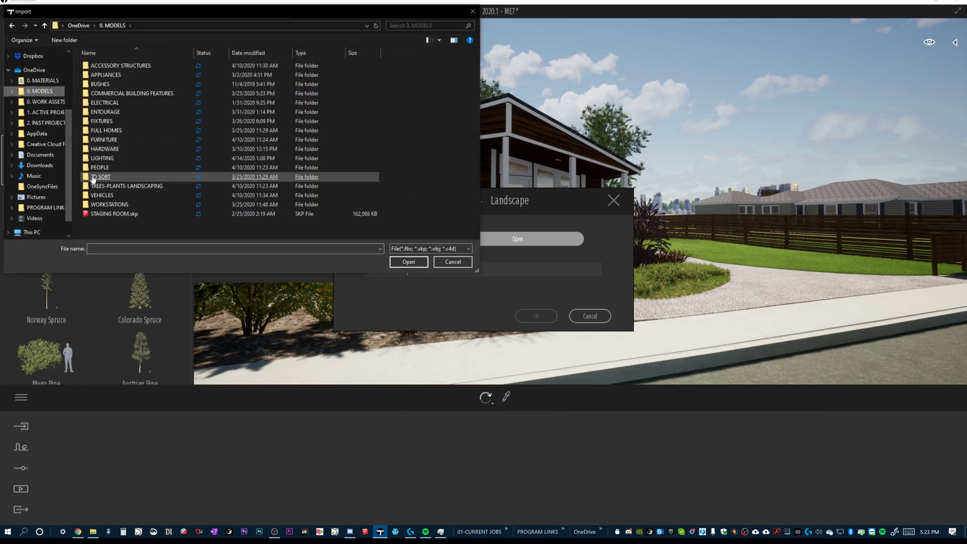
{"action": "double_click", "coordinate": [126, 186]}
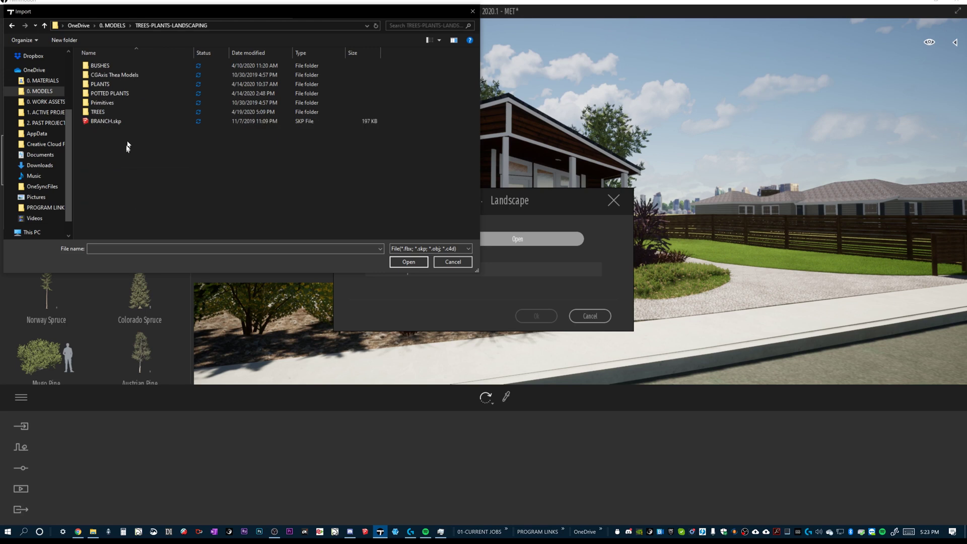
{"action": "double_click", "coordinate": [118, 112]}
{"action": "scroll", "coordinate": [143, 196], "scroll_direction": "down", "scroll_amount": 3}
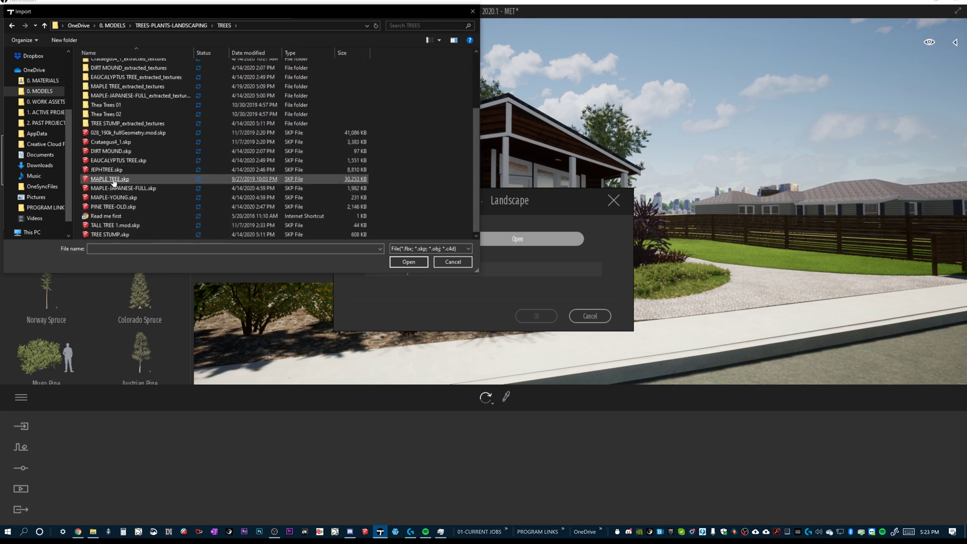
{"action": "double_click", "coordinate": [112, 178]}
Step: Set the import's collapse option to Keep hierarchy and import the maple tree
{"action": "left_click", "coordinate": [411, 268]}
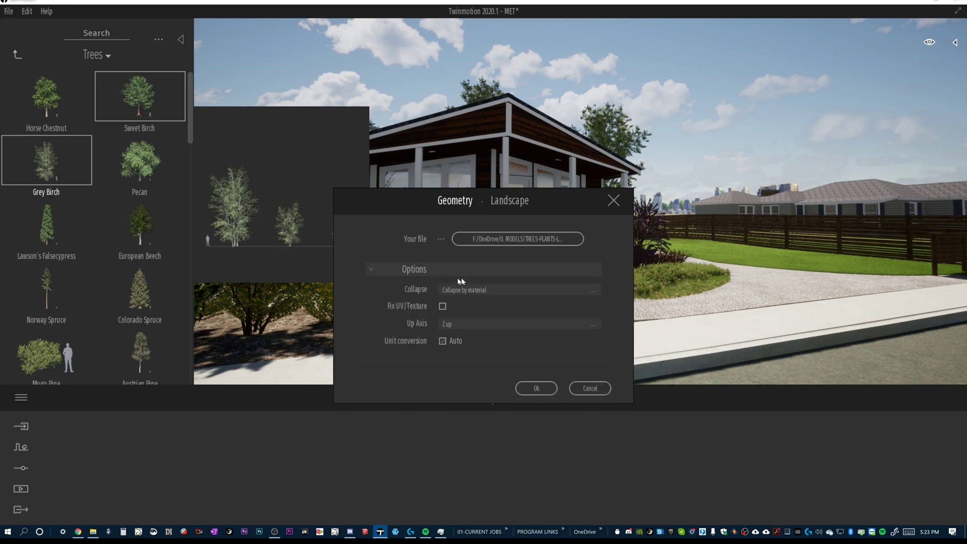
{"action": "left_click", "coordinate": [477, 296]}
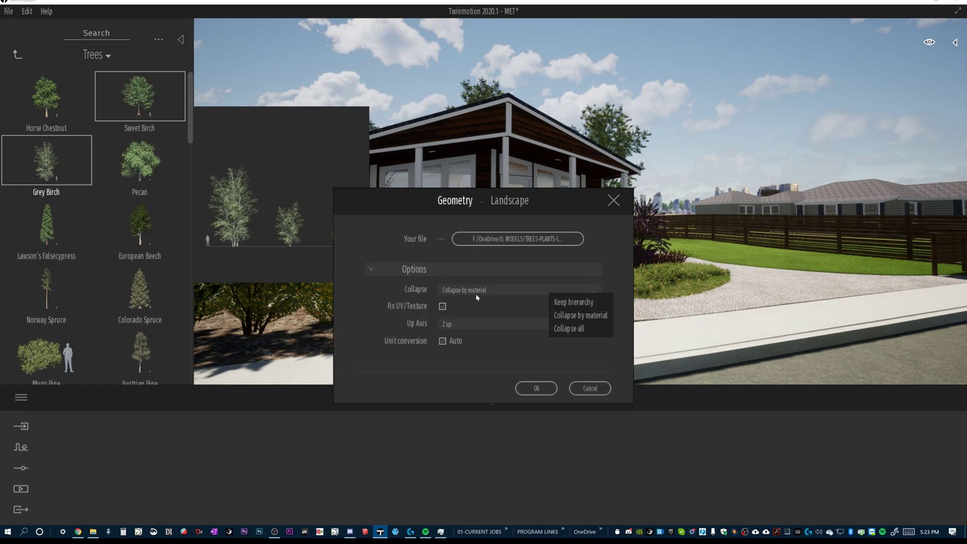
{"action": "left_click", "coordinate": [557, 299]}
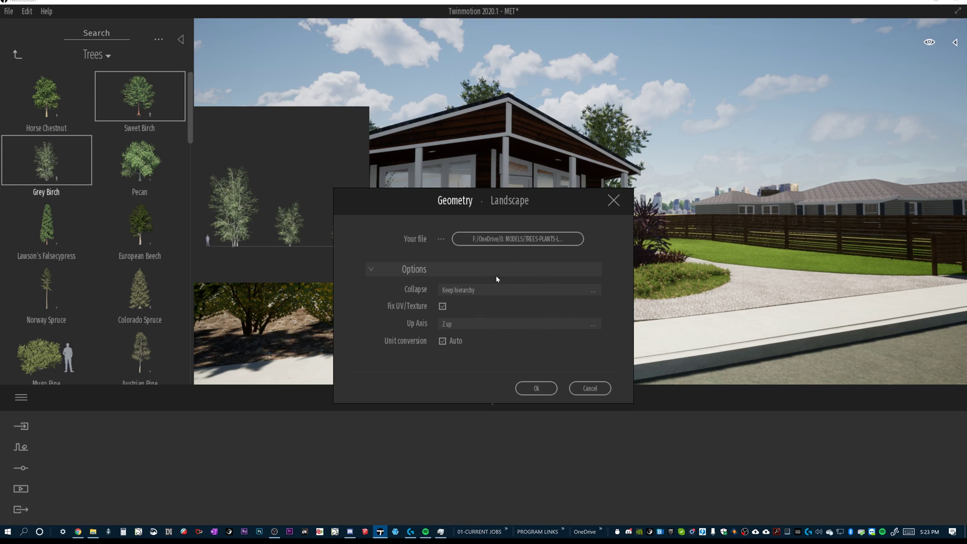
{"action": "left_click", "coordinate": [535, 388]}
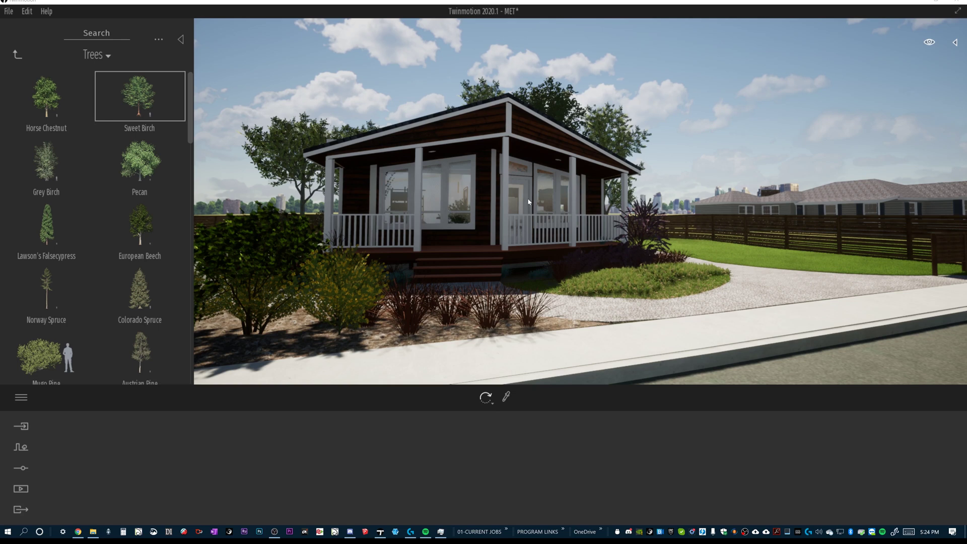
Step: Select the imported MAPLE TREE.skp in the Scenegraph and move it onto the round grass bed in front of the porch
{"action": "left_click", "coordinate": [554, 90]}
{"action": "left_click", "coordinate": [955, 42]}
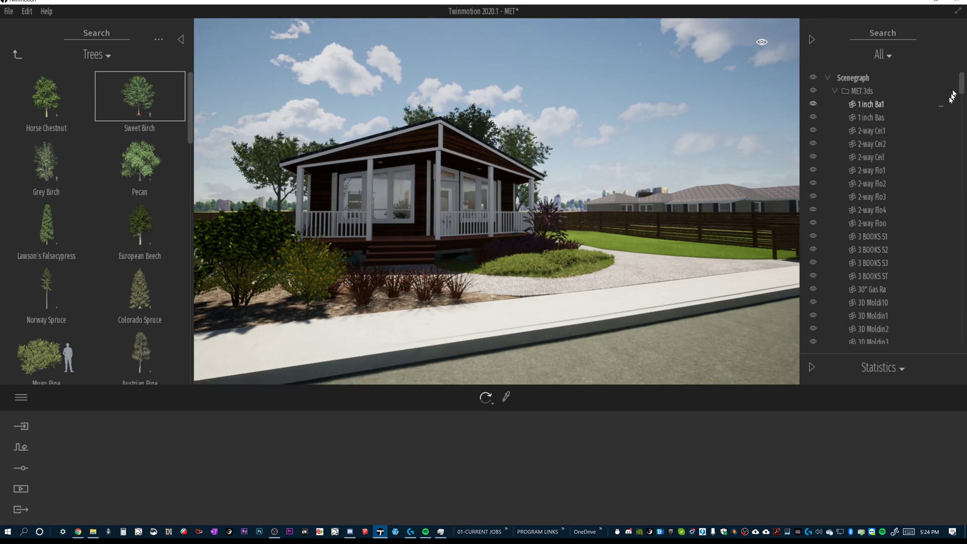
{"action": "left_click_drag", "start_coordinate": [961, 84], "coordinate": [961, 331]}
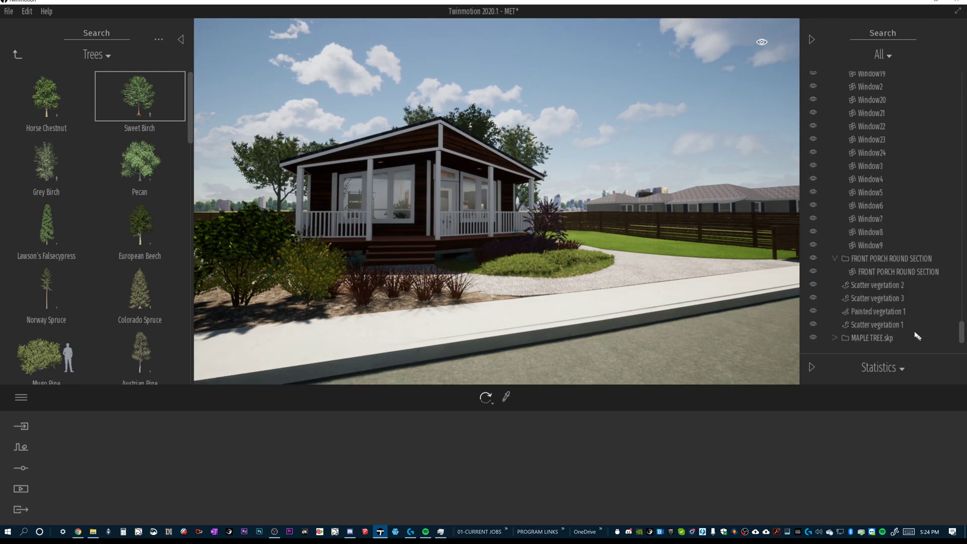
{"action": "left_click", "coordinate": [863, 338]}
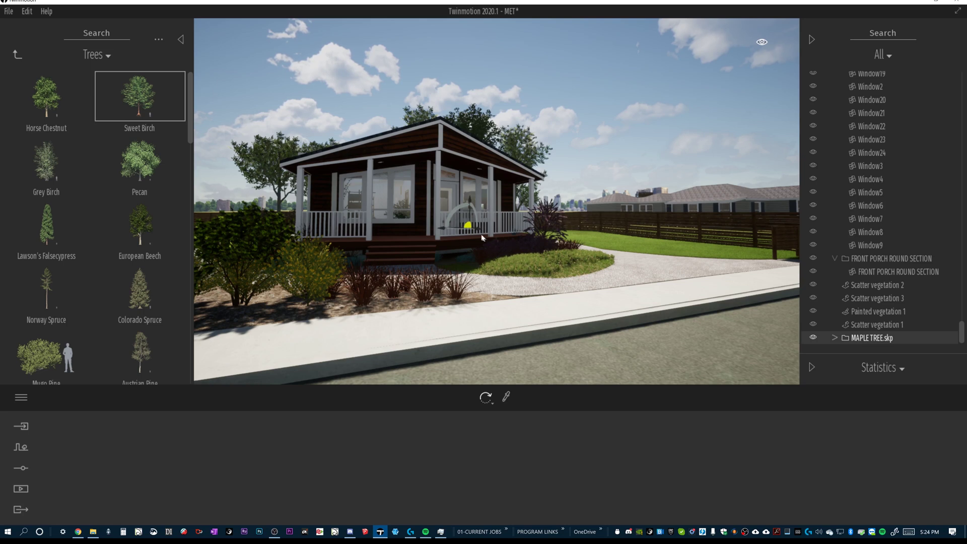
{"action": "key", "text": "Tab"}
{"action": "key", "text": "Tab"}
{"action": "key", "text": "Tab"}
{"action": "key", "text": "Tab"}
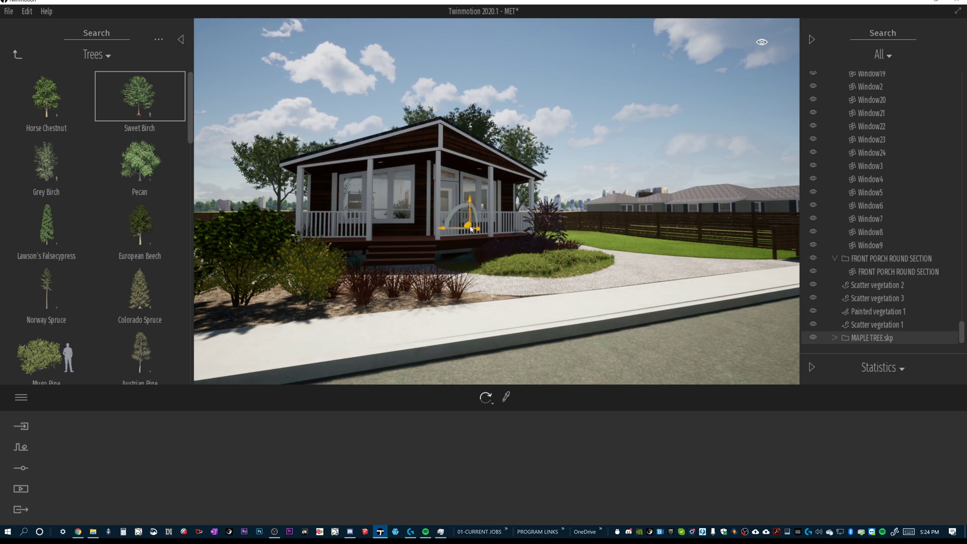
{"action": "left_click_drag", "start_coordinate": [471, 229], "coordinate": [549, 261]}
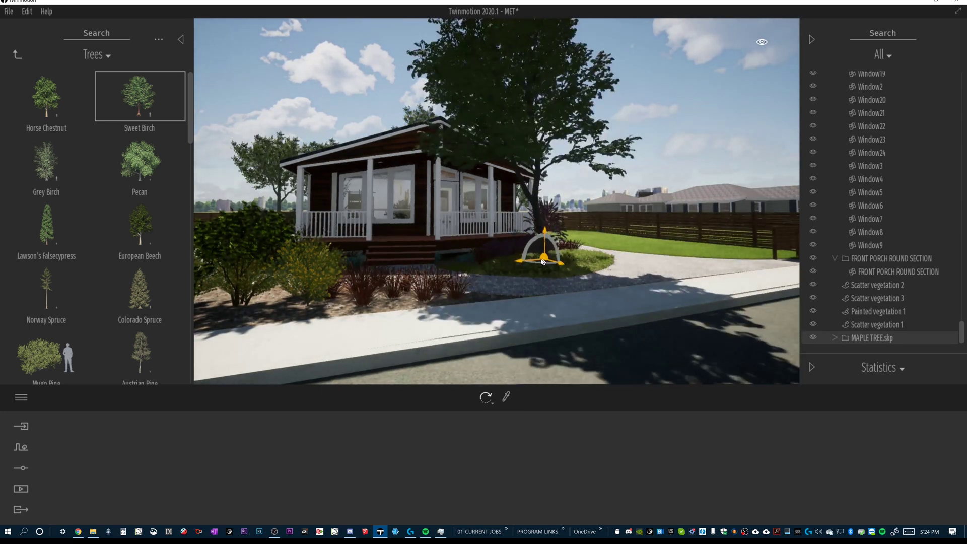
{"action": "left_click_drag", "start_coordinate": [542, 260], "coordinate": [552, 263]}
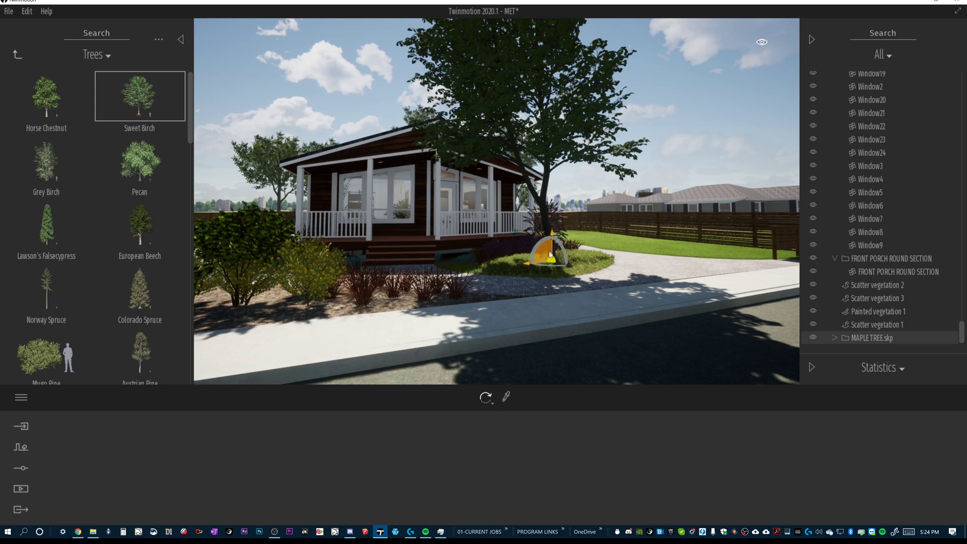
Step: Scale down both AM171_024 meshes of the maple tree together so the tree is smaller beside the house
{"action": "left_click", "coordinate": [493, 406]}
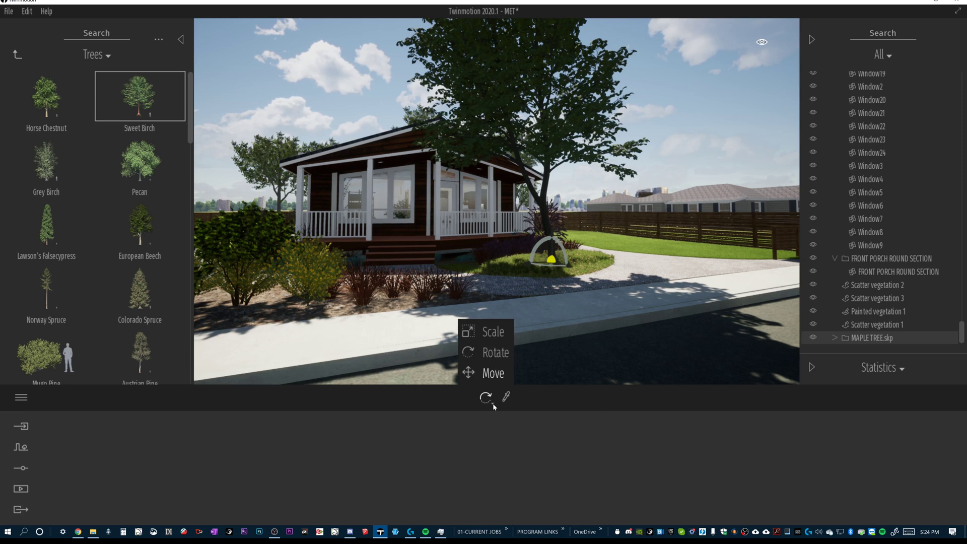
{"action": "left_click", "coordinate": [494, 354]}
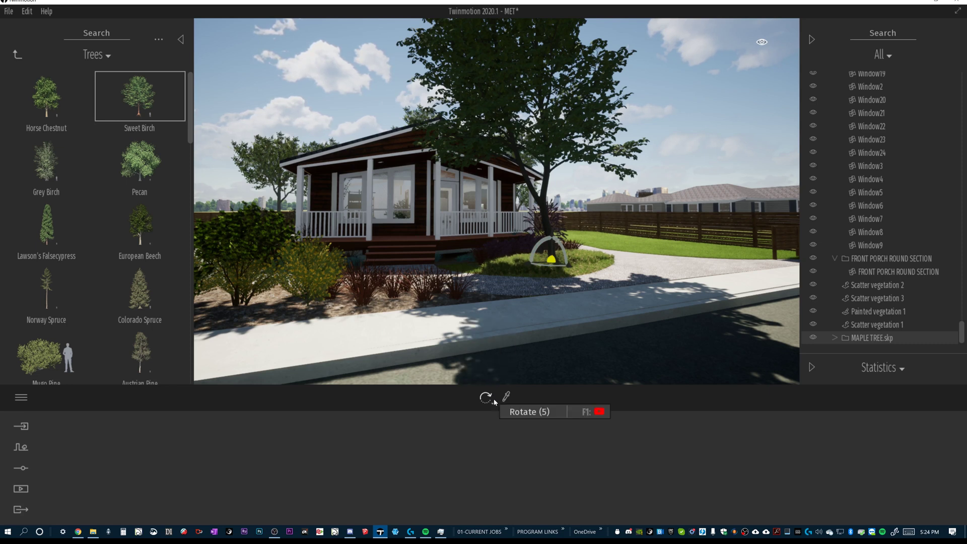
{"action": "left_click", "coordinate": [491, 406]}
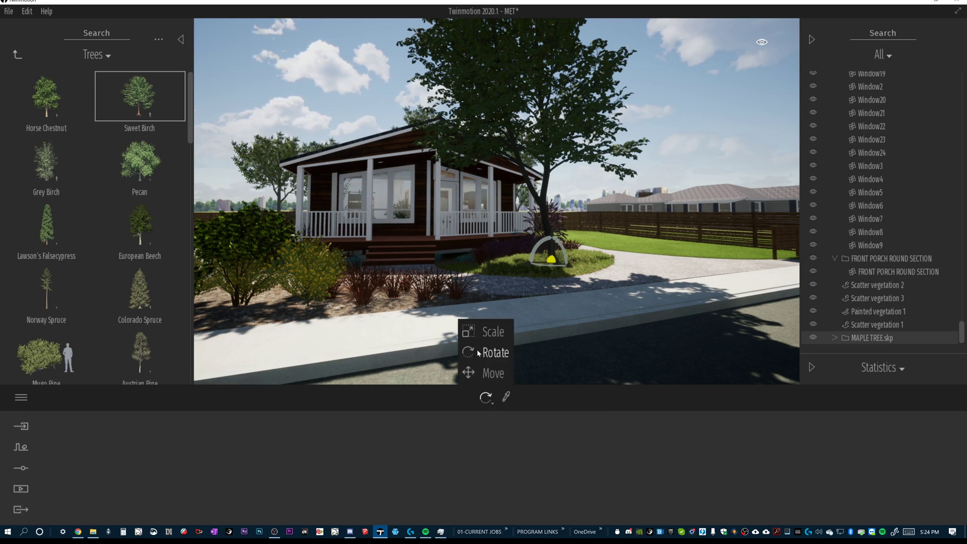
{"action": "left_click", "coordinate": [484, 332]}
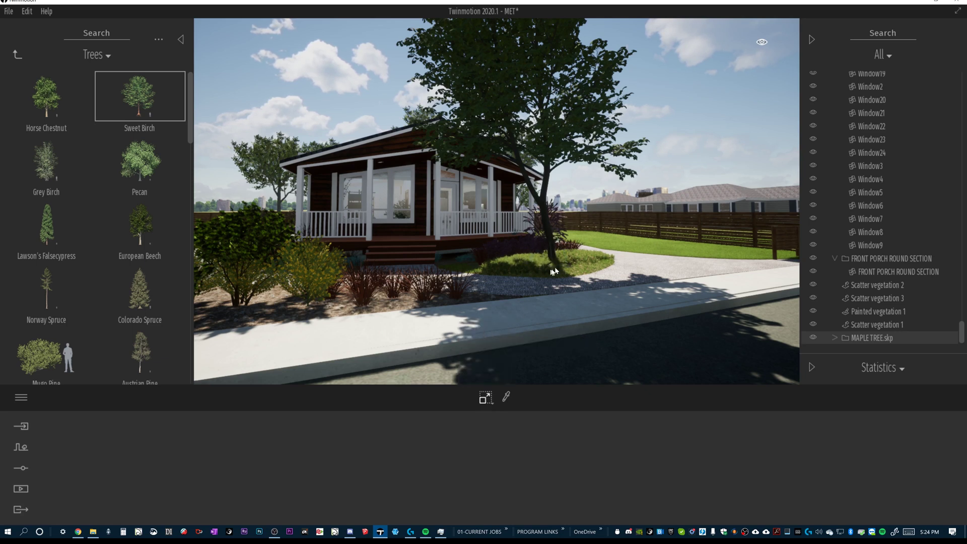
{"action": "left_click", "coordinate": [855, 337]}
{"action": "left_click", "coordinate": [876, 312]}
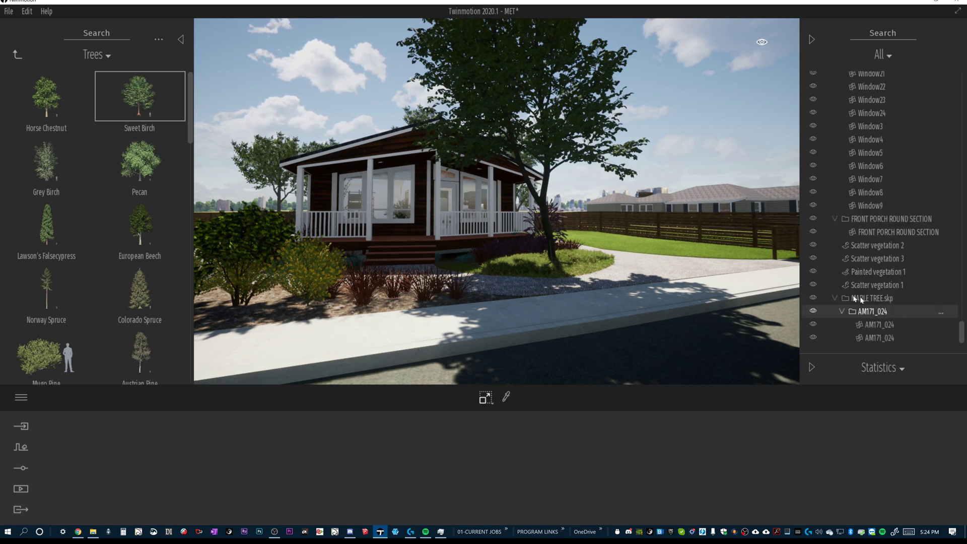
{"action": "left_click", "coordinate": [502, 87]}
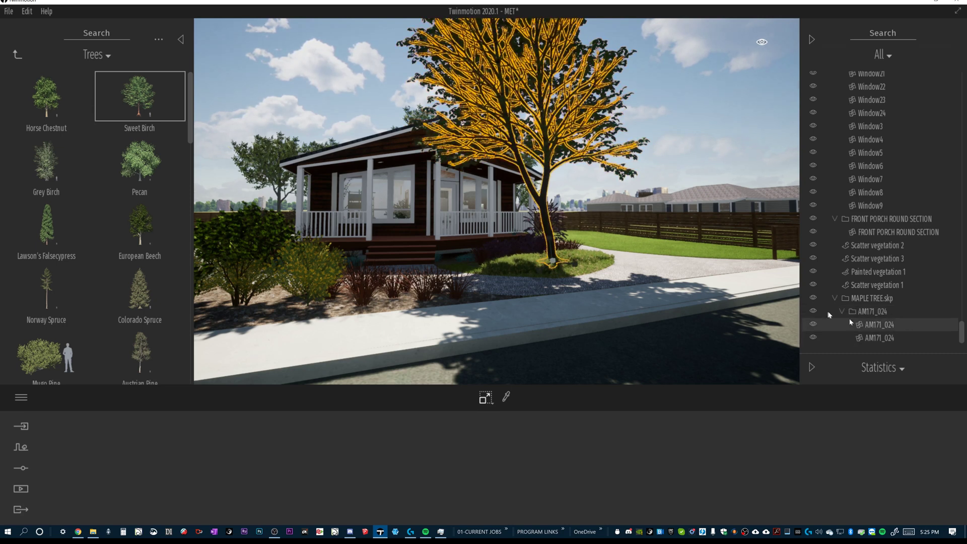
{"action": "left_click", "coordinate": [880, 312]}
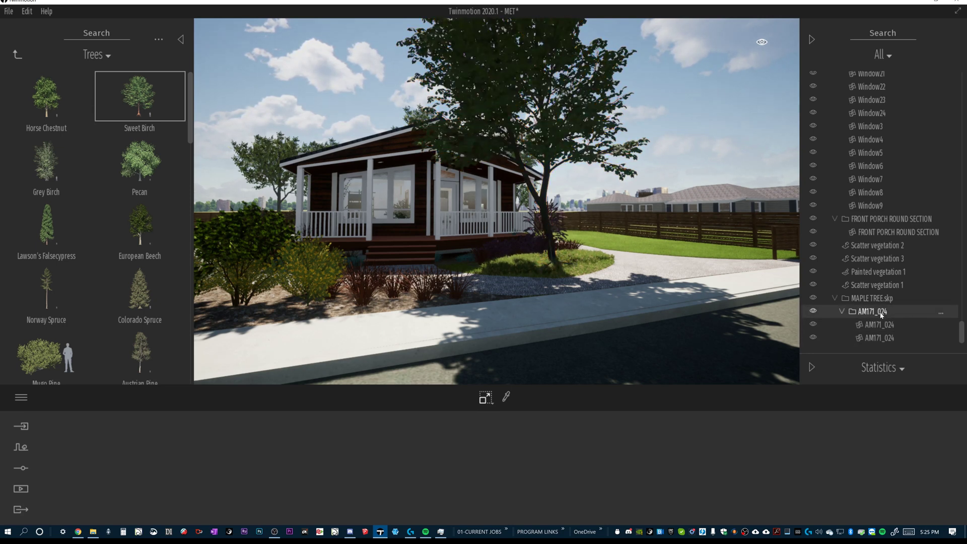
{"action": "left_click", "coordinate": [882, 325]}
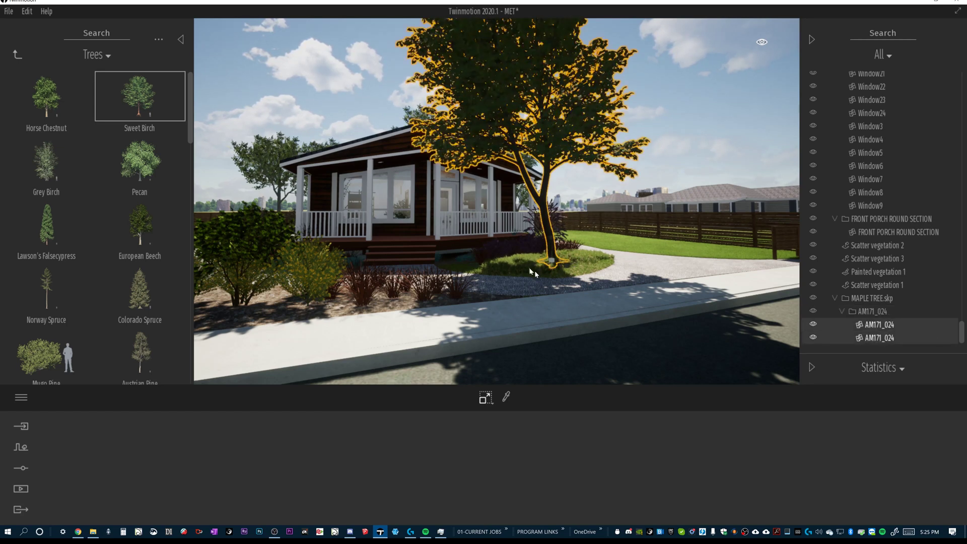
{"action": "left_click", "coordinate": [551, 261]}
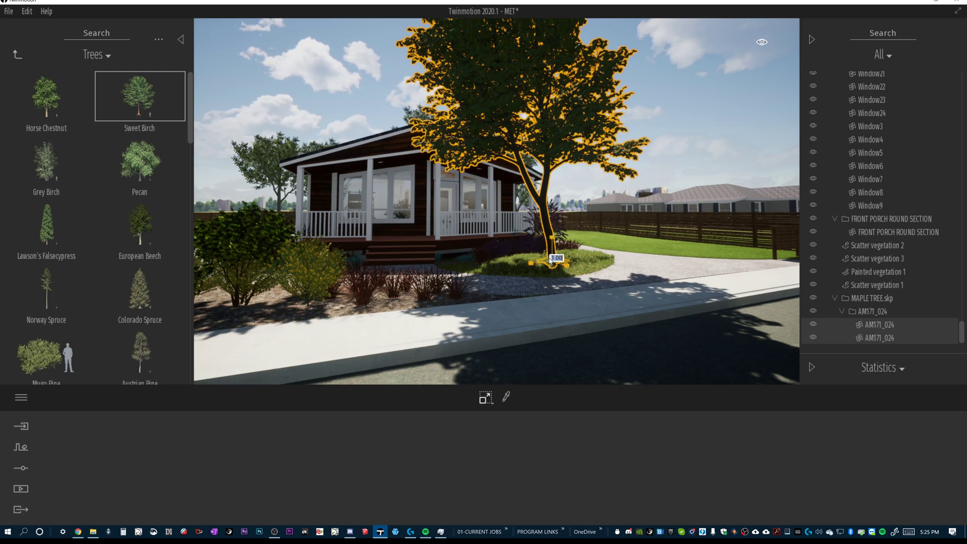
{"action": "left_click_drag", "start_coordinate": [552, 262], "coordinate": [561, 312]}
Step: Deselect the maple tree and inspect it up close on the round grass bed
{"action": "left_click", "coordinate": [539, 291]}
{"action": "scroll", "coordinate": [517, 248], "scroll_direction": "up", "scroll_amount": 5}
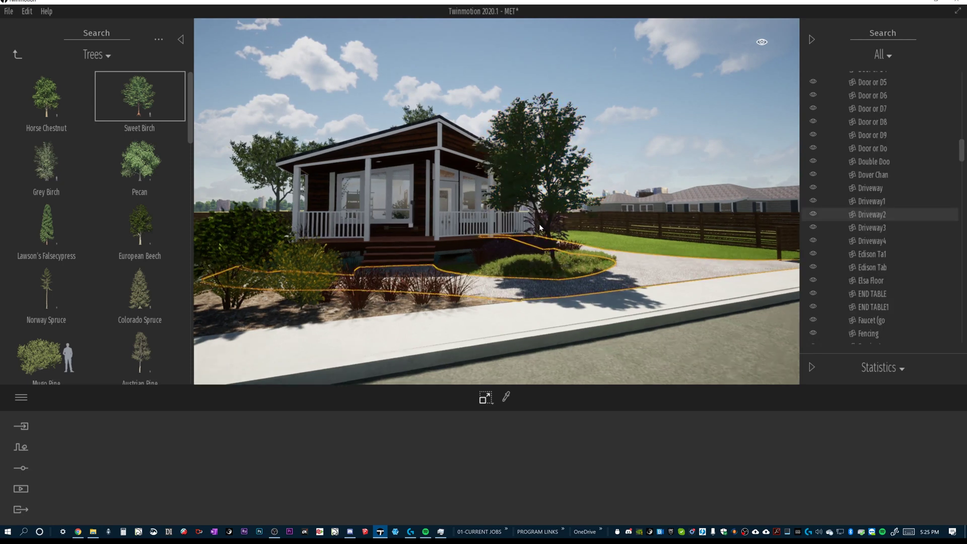
{"action": "middle_click_drag", "start_coordinate": [517, 248], "coordinate": [478, 251], "text": "shift"}
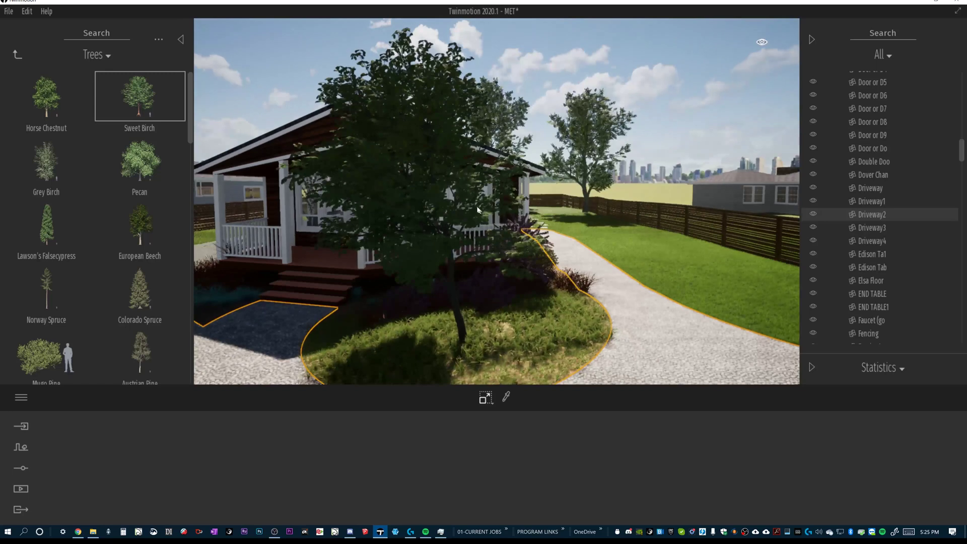
Step: Select both AM171_024 meshes of the maple tree, the trunk and the leaves, and delete them
{"action": "left_click", "coordinate": [451, 216]}
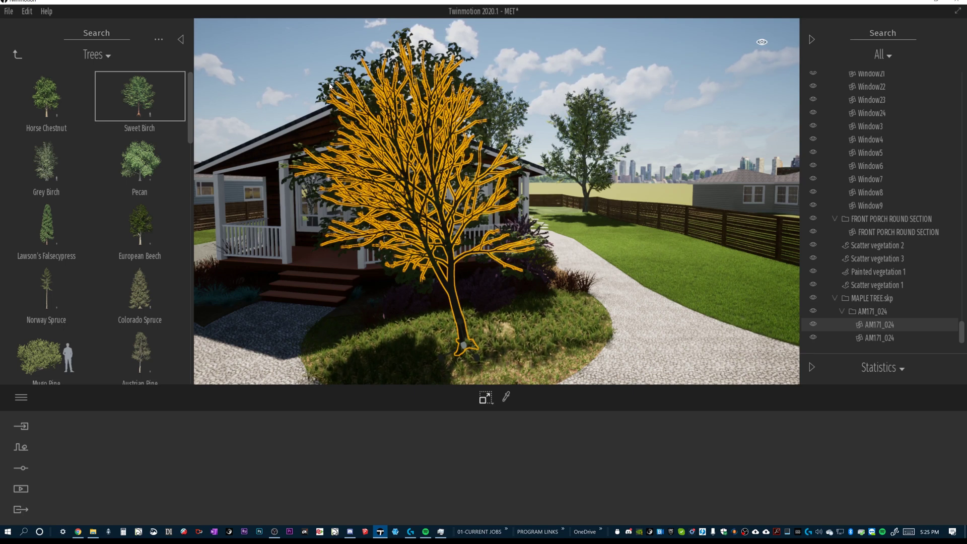
{"action": "left_click", "coordinate": [426, 49]}
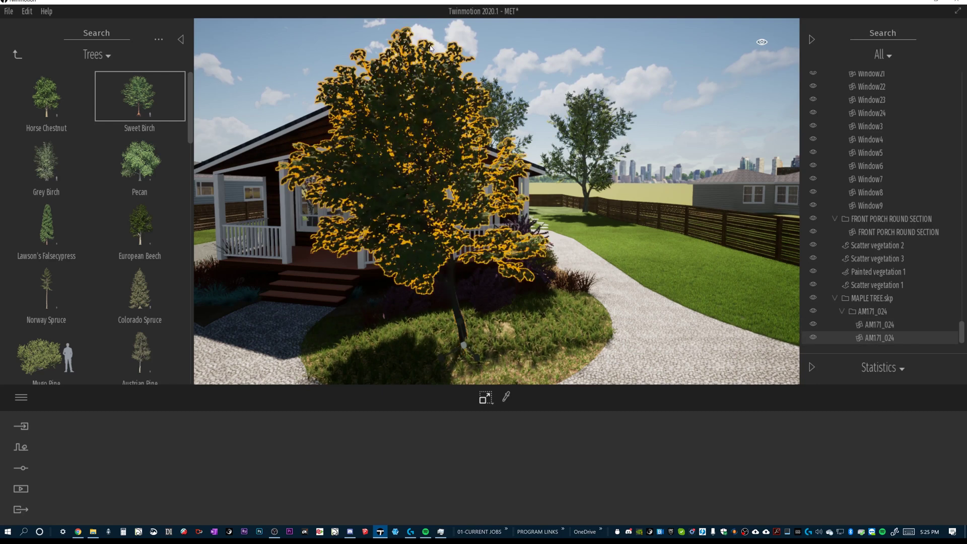
{"action": "left_click", "coordinate": [450, 291]}
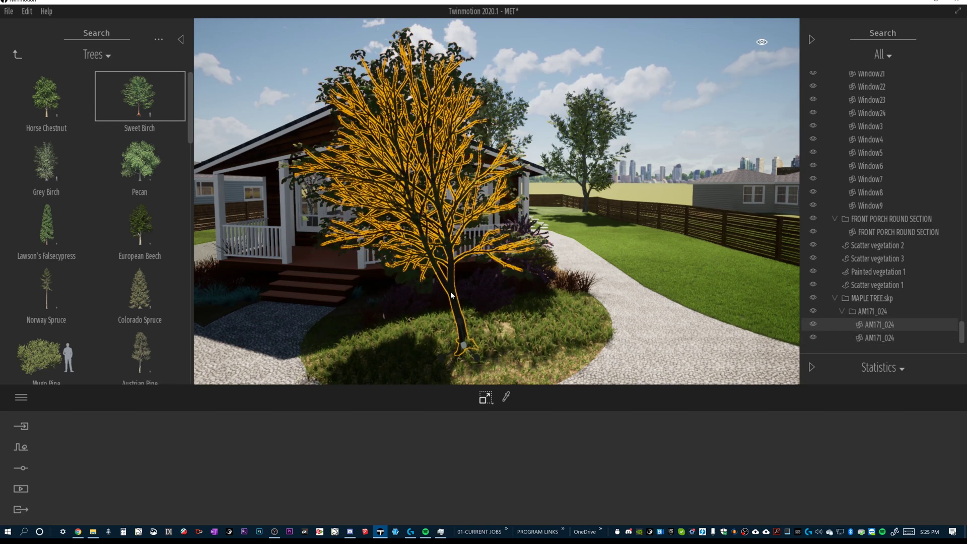
{"action": "left_click", "coordinate": [454, 49], "text": "ctrl"}
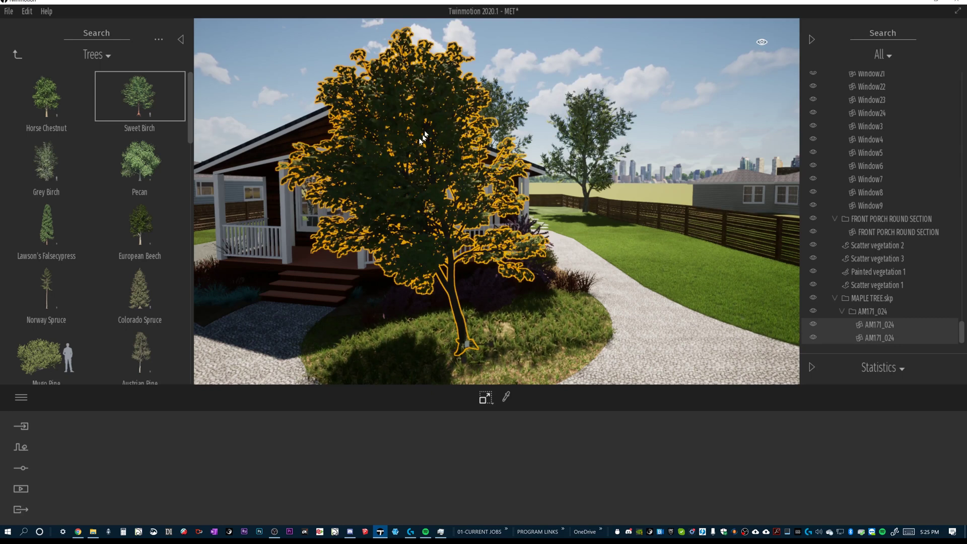
{"action": "key", "text": "Delete"}
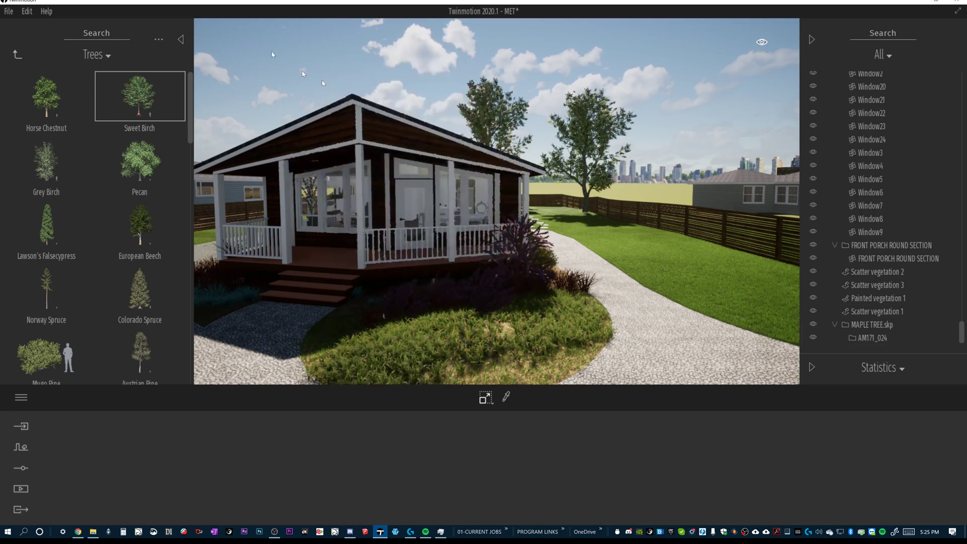
Step: Delete the empty MAPLE TREE.skp container from the Scenegraph
{"action": "left_click", "coordinate": [8, 11]}
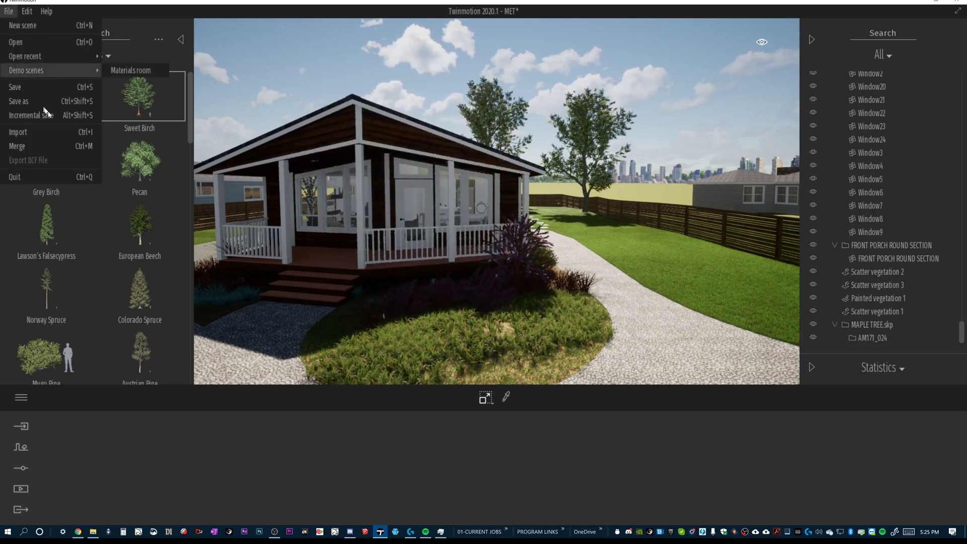
{"action": "left_click", "coordinate": [891, 325]}
{"action": "right_click", "coordinate": [891, 326]}
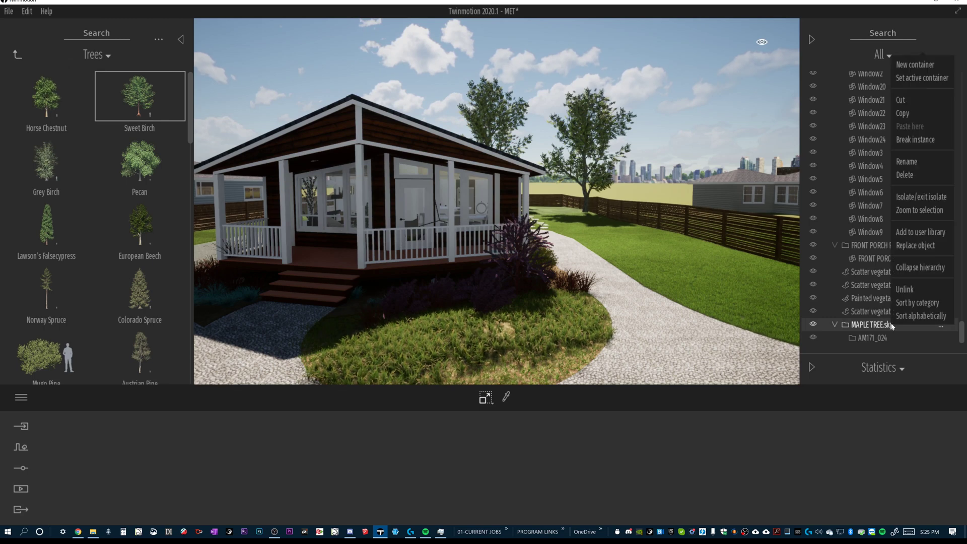
{"action": "left_click", "coordinate": [916, 172]}
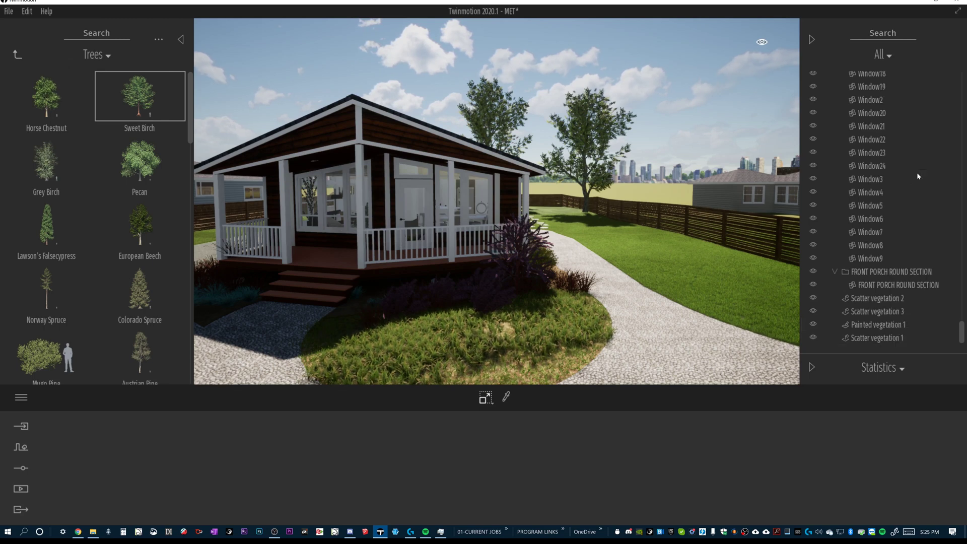
Step: Start a new geometry import and choose the MAPLE TREE SketchUp file from the TREES folder
{"action": "left_click", "coordinate": [7, 11]}
{"action": "left_click", "coordinate": [30, 134]}
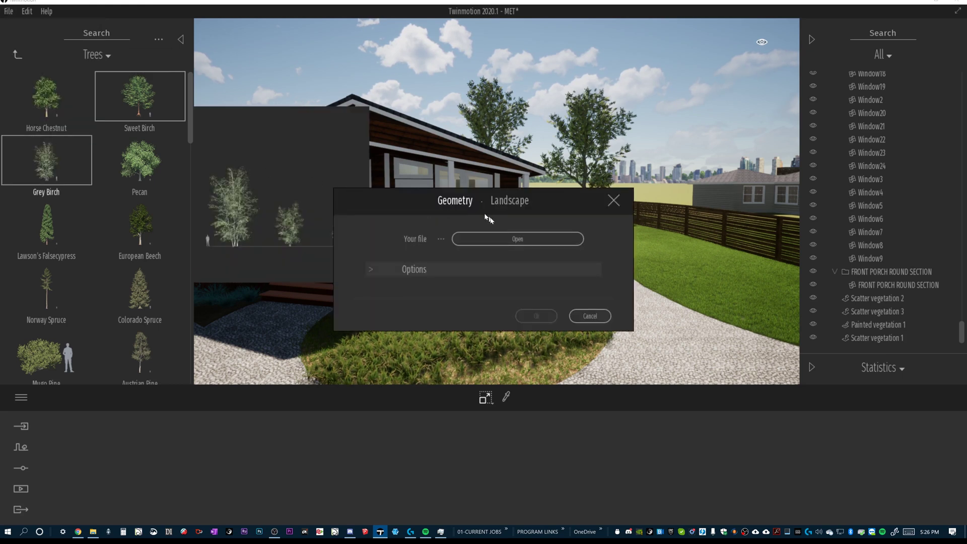
{"action": "left_click", "coordinate": [506, 237]}
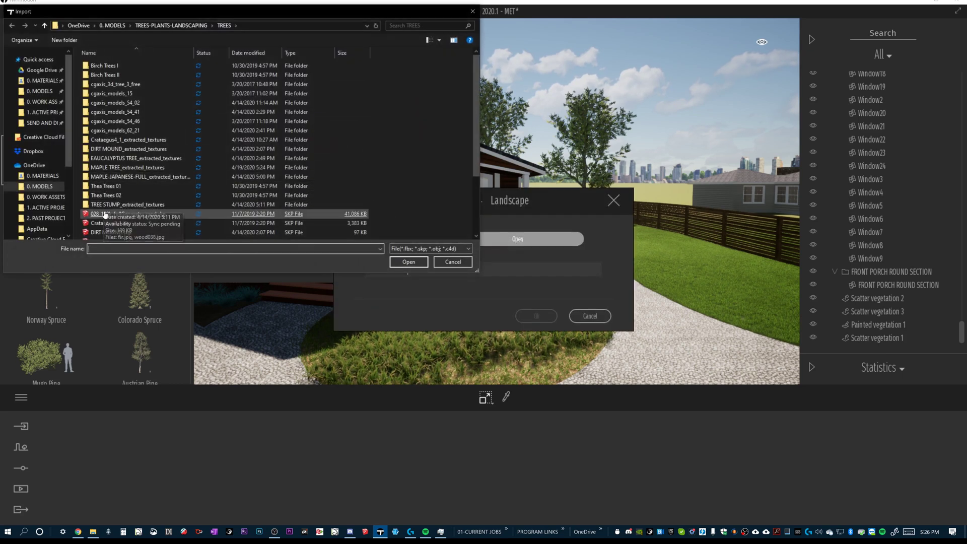
{"action": "scroll", "coordinate": [104, 214], "scroll_direction": "down", "scroll_amount": 5}
{"action": "double_click", "coordinate": [108, 179]}
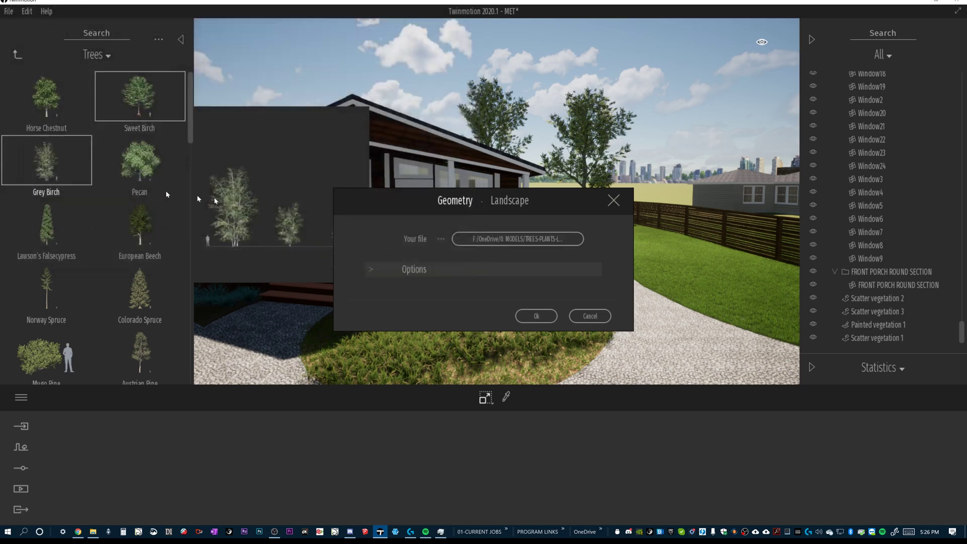
Step: Import the maple tree with Collapse all and Fix UV/Texture, using the scene material for all material conflicts
{"action": "left_click", "coordinate": [481, 269]}
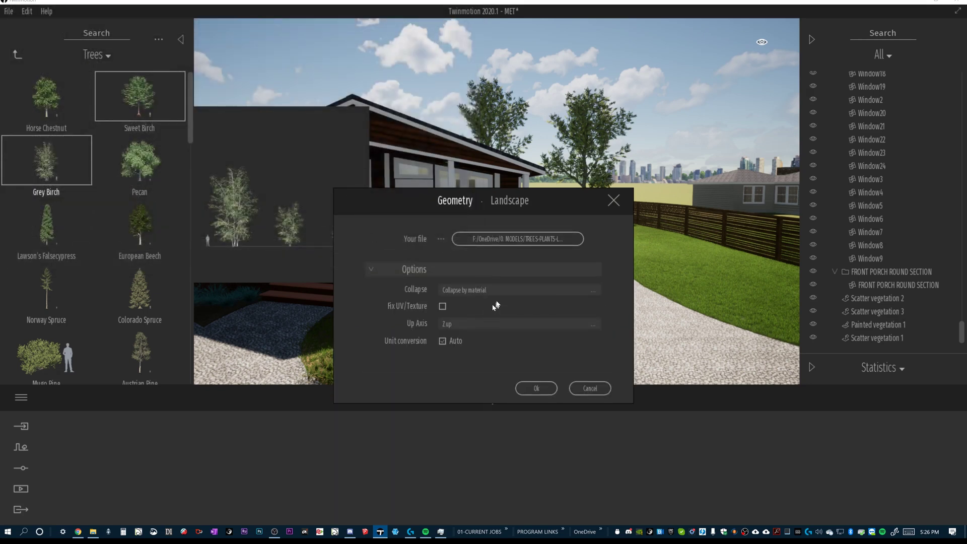
{"action": "left_click", "coordinate": [506, 288]}
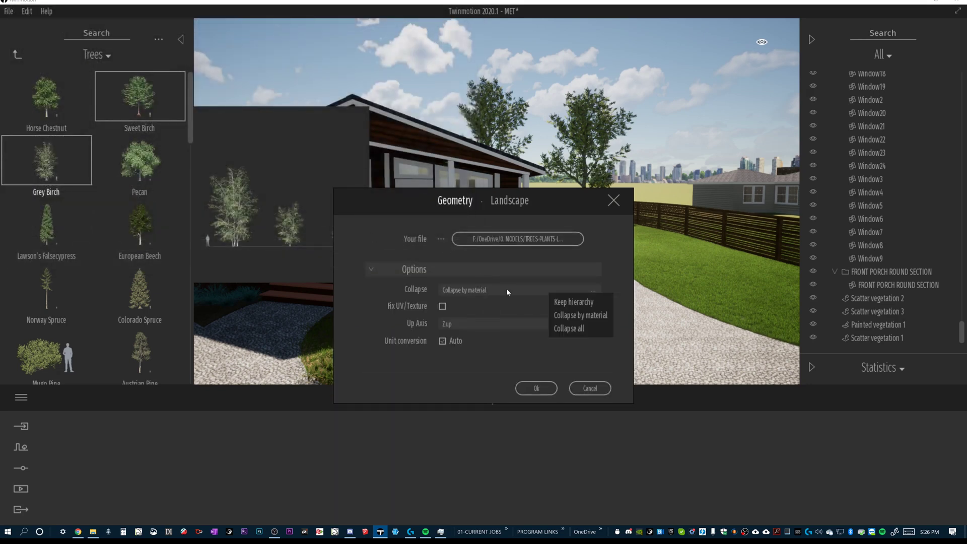
{"action": "left_click", "coordinate": [576, 327]}
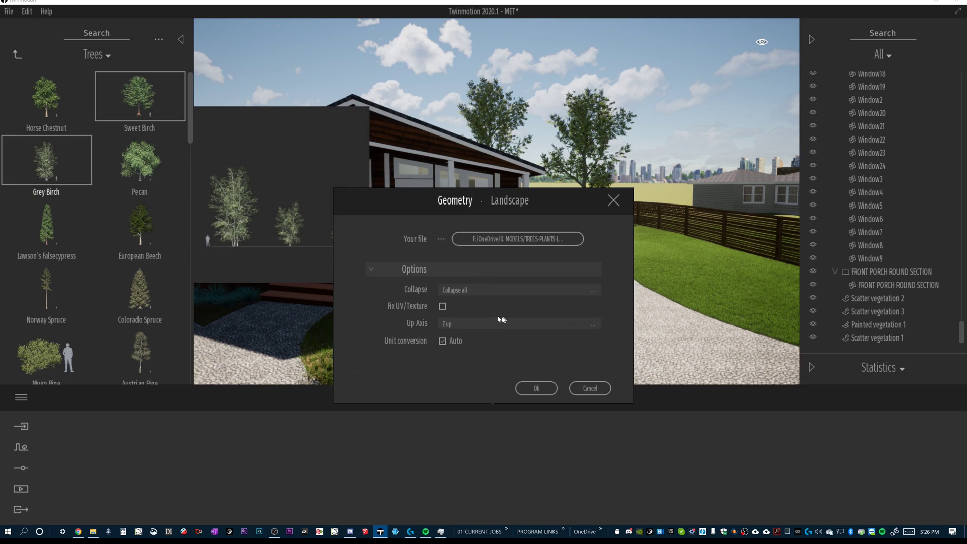
{"action": "left_click", "coordinate": [443, 306]}
{"action": "left_click", "coordinate": [536, 388]}
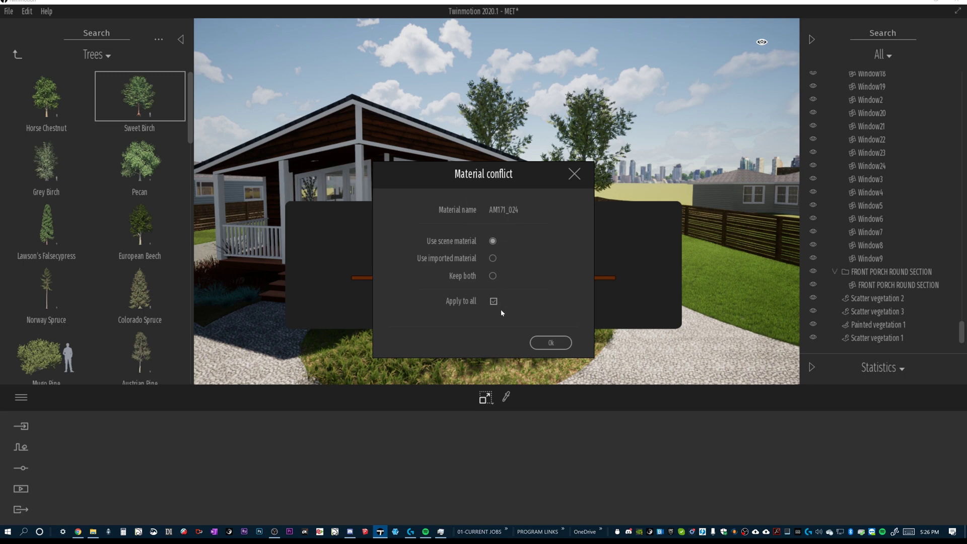
{"action": "left_click", "coordinate": [551, 343]}
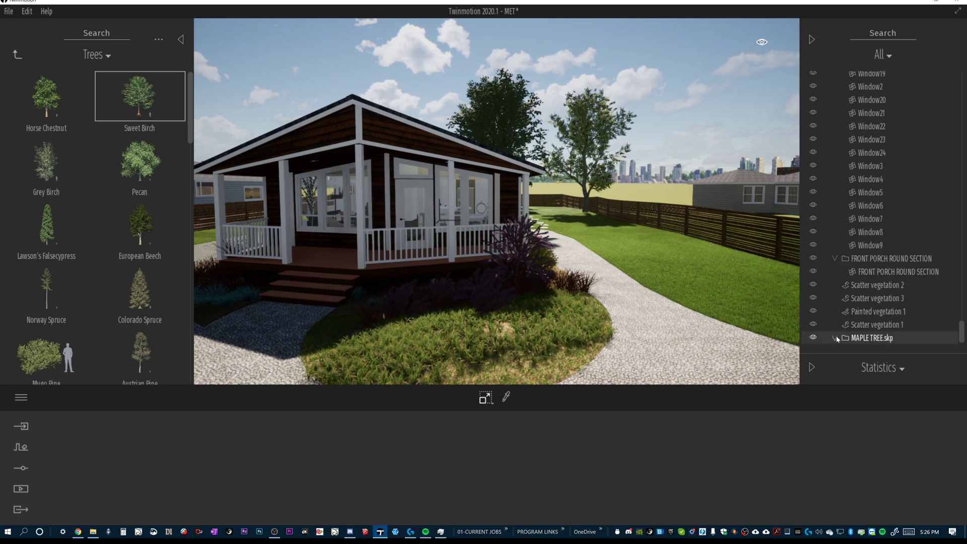
Step: Select the MAPLE TREE mesh inside the imported MAPLE TREE.skp container and move it to the front of the house
{"action": "left_click", "coordinate": [883, 337]}
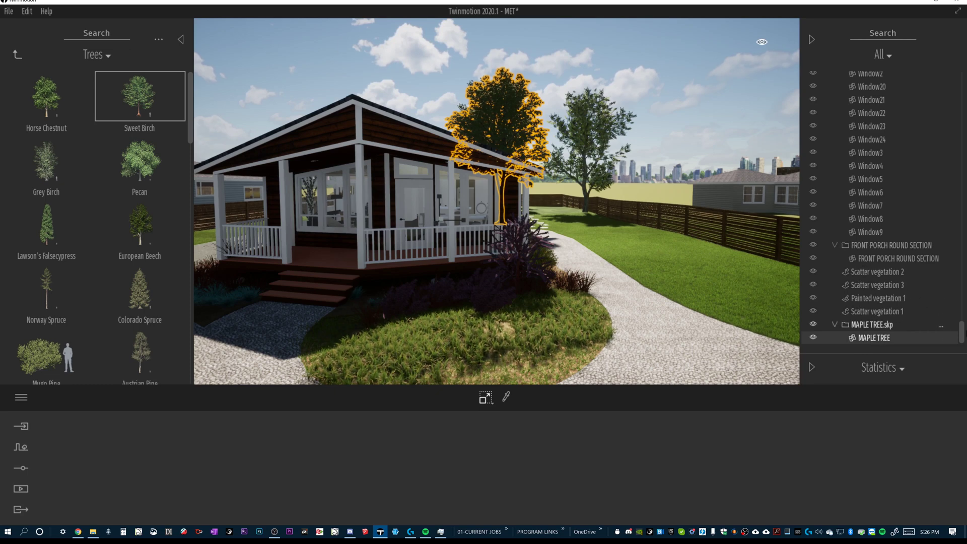
{"action": "left_click_drag", "start_coordinate": [959, 335], "coordinate": [886, 342]}
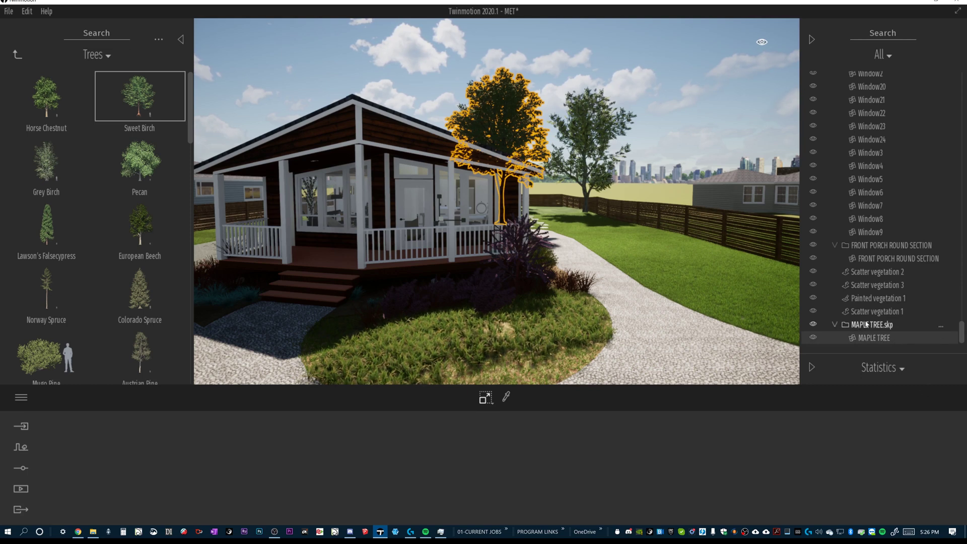
{"action": "left_click", "coordinate": [864, 325]}
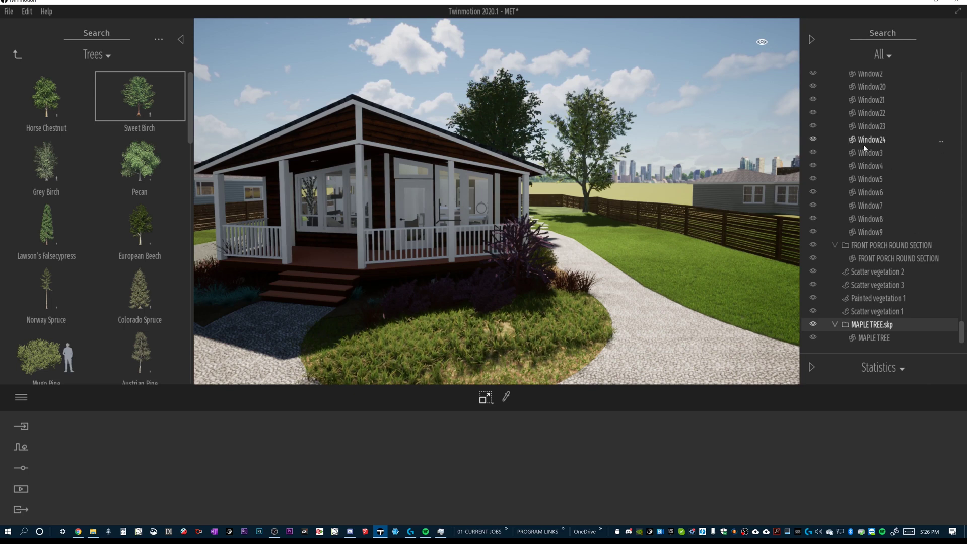
{"action": "left_click", "coordinate": [879, 337]}
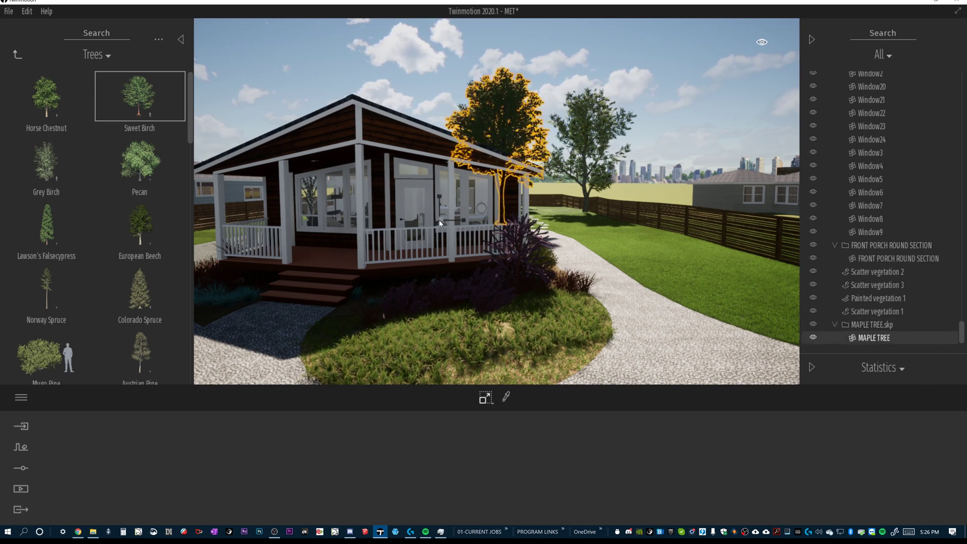
{"action": "left_click", "coordinate": [491, 401]}
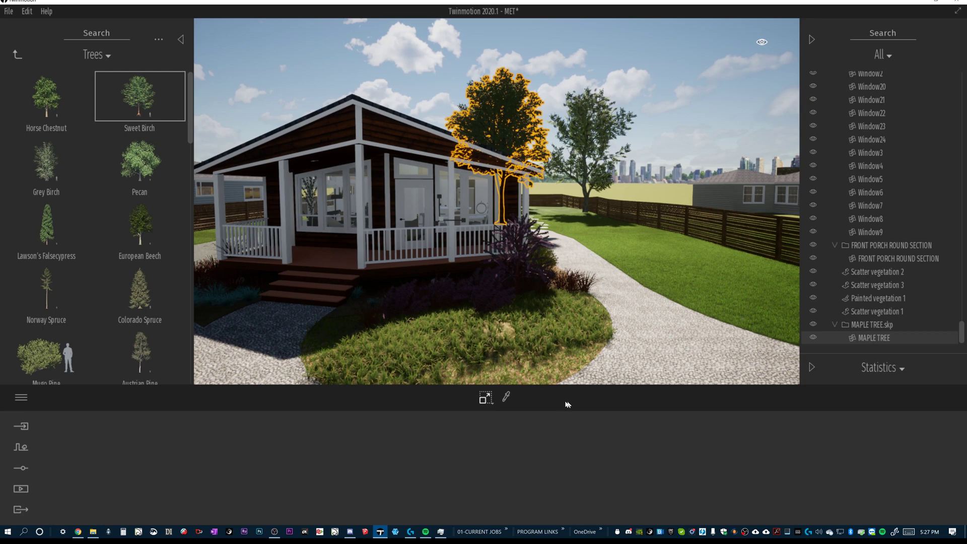
{"action": "left_click", "coordinate": [491, 401]}
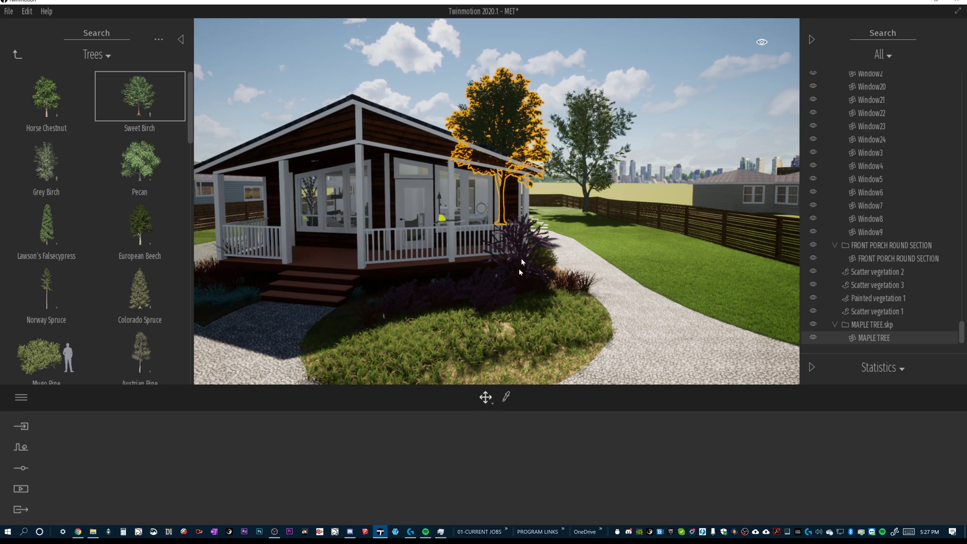
{"action": "left_click_drag", "start_coordinate": [441, 222], "coordinate": [460, 324]}
Step: Lower the maple tree toward the ground and shift it from the sidewalk onto the round grass bed
{"action": "scroll", "coordinate": [459, 324], "scroll_direction": "down", "scroll_amount": 6}
{"action": "middle_click_drag", "start_coordinate": [460, 325], "coordinate": [324, 257], "text": "shift"}
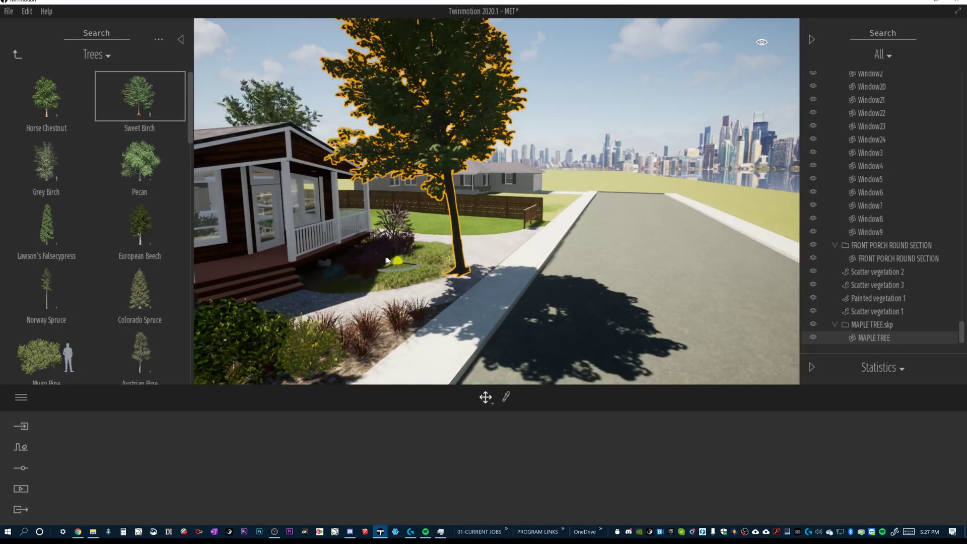
{"action": "left_click", "coordinate": [398, 247]}
{"action": "left_click_drag", "start_coordinate": [399, 249], "coordinate": [395, 260]}
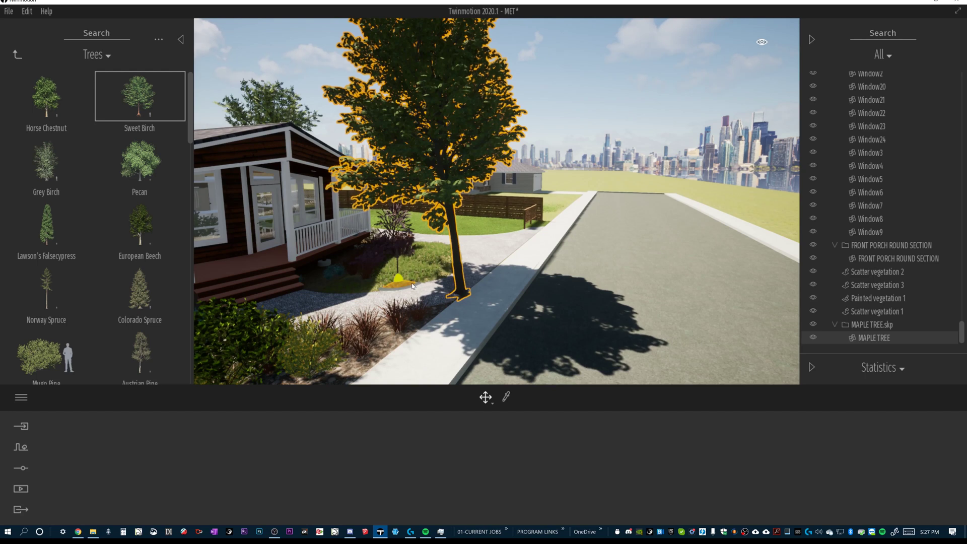
{"action": "left_click_drag", "start_coordinate": [397, 277], "coordinate": [377, 270]}
Step: Raise the maple tree in two small vertical moves of about 0.16 and about 0.12 so its base meets the grass
{"action": "middle_click_drag", "start_coordinate": [469, 261], "coordinate": [453, 229], "text": "shift"}
{"action": "scroll", "coordinate": [468, 241], "scroll_direction": "up", "scroll_amount": 1}
{"action": "right_click_drag", "start_coordinate": [467, 243], "coordinate": [458, 268]}
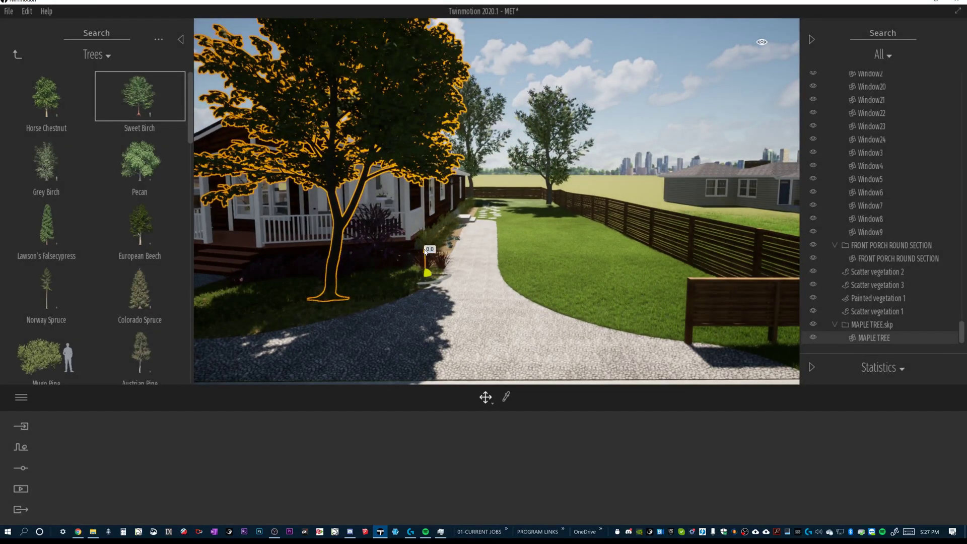
{"action": "left_click_drag", "start_coordinate": [425, 251], "coordinate": [385, 274]}
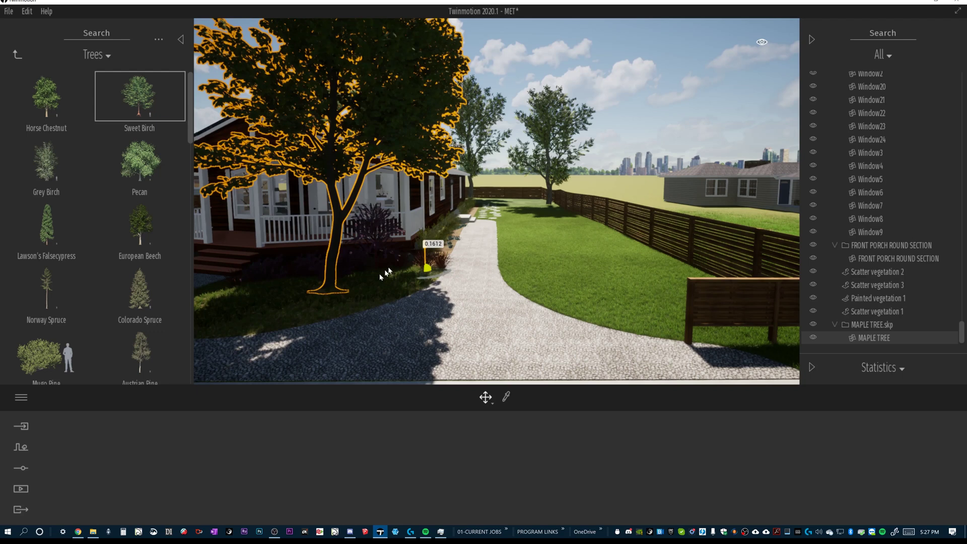
{"action": "middle_click_drag", "start_coordinate": [380, 275], "coordinate": [516, 268], "text": "shift"}
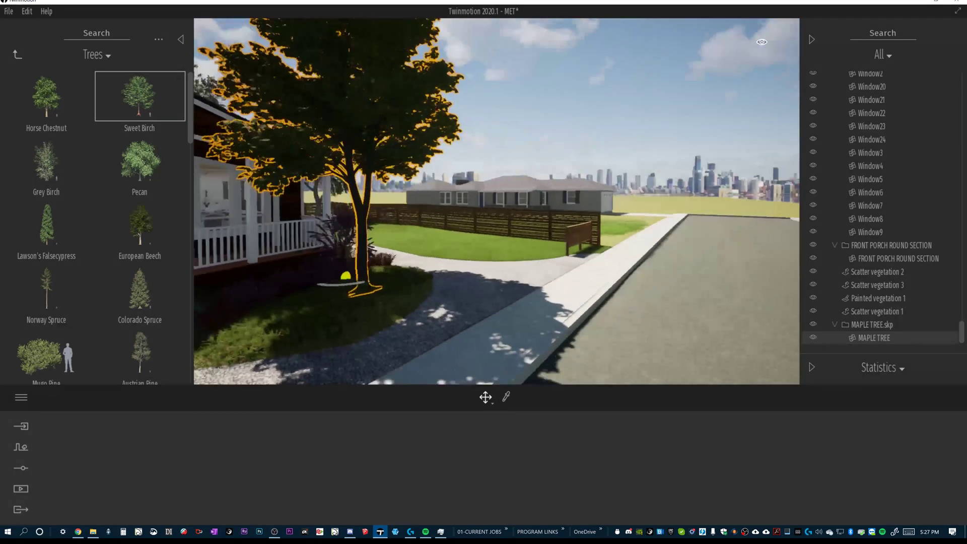
{"action": "middle_click_drag", "start_coordinate": [276, 317], "coordinate": [297, 317], "text": "shift"}
{"action": "left_click", "coordinate": [339, 253]}
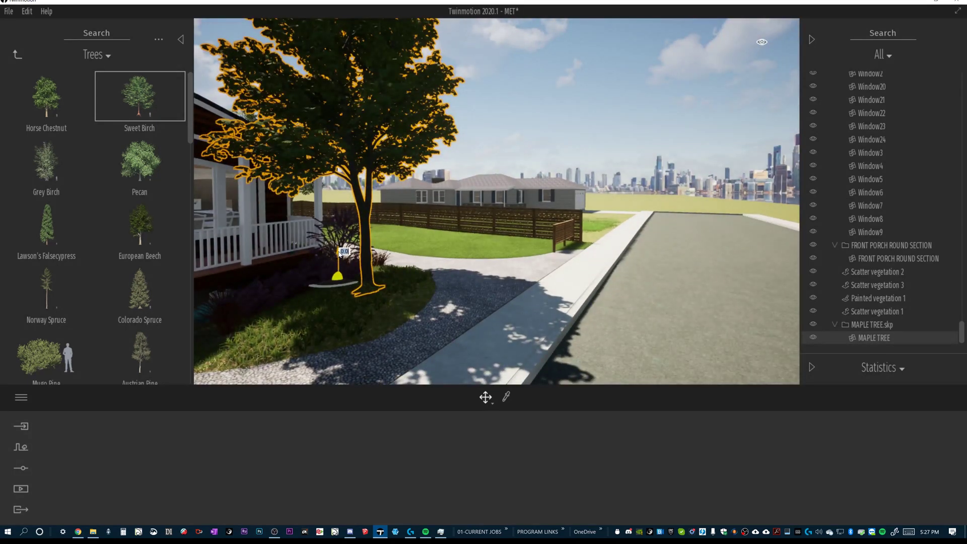
{"action": "left_click_drag", "start_coordinate": [339, 254], "coordinate": [339, 250]}
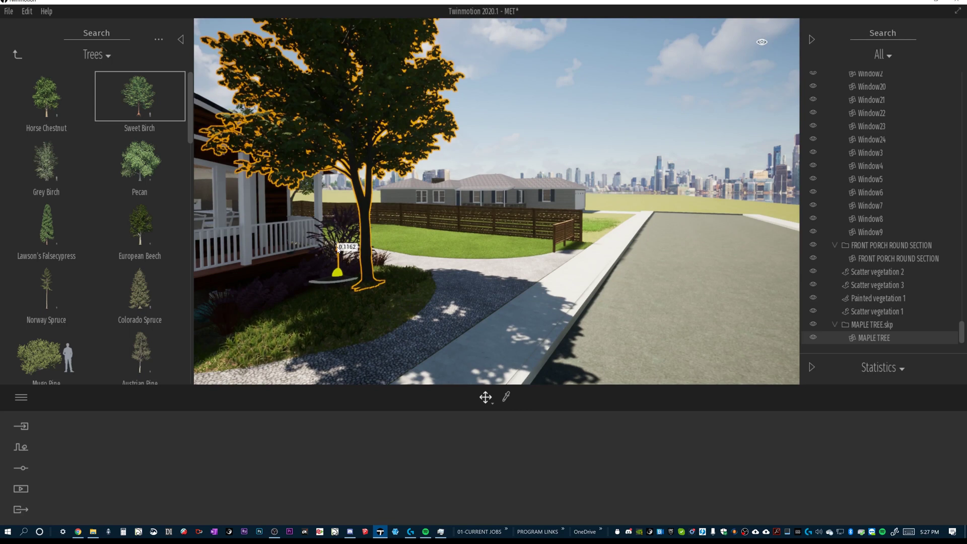
Step: Check the maple tree's base against the grass bed, and scale the tree down uniformly to suit the front of the house
{"action": "middle_click_drag", "start_coordinate": [307, 272], "coordinate": [352, 269], "text": "shift"}
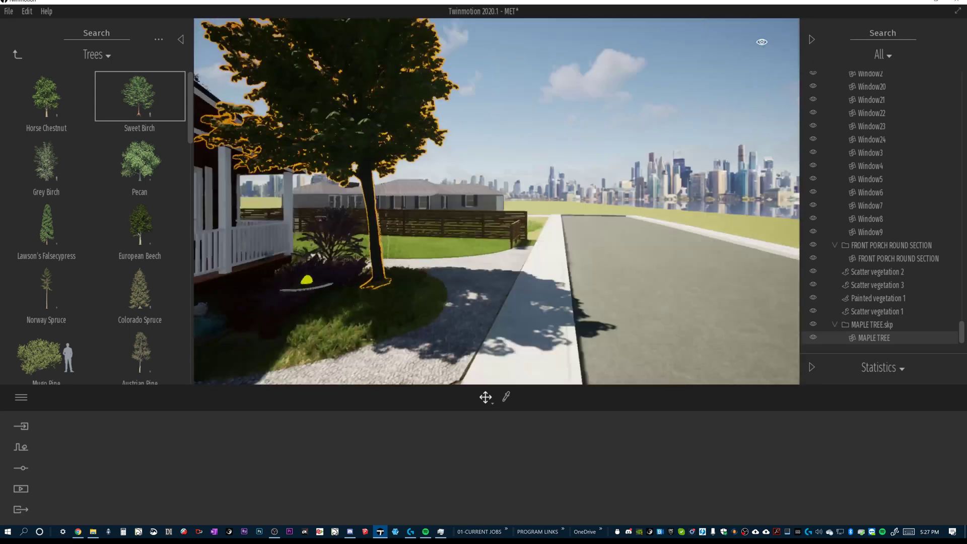
{"action": "middle_click_drag", "start_coordinate": [443, 274], "coordinate": [466, 295], "text": "shift"}
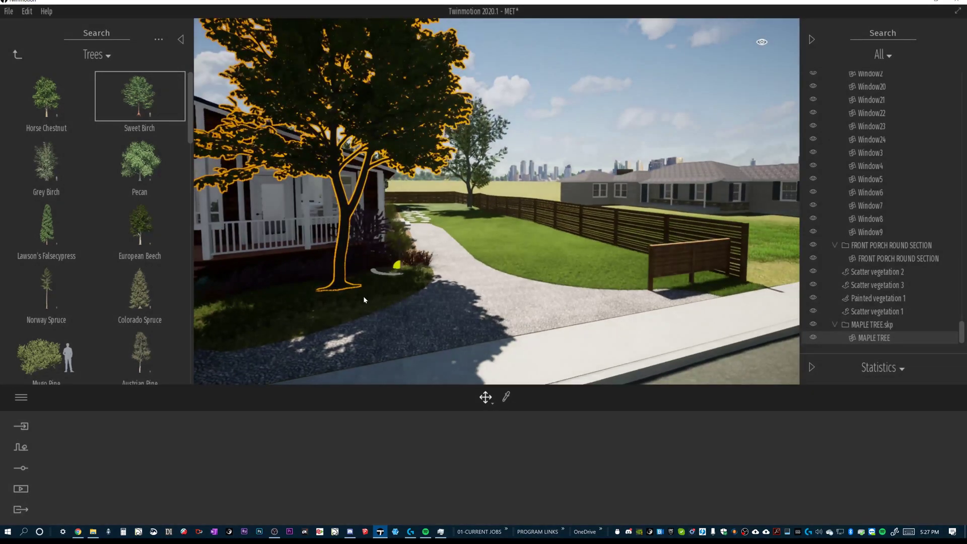
{"action": "middle_click_drag", "start_coordinate": [363, 295], "coordinate": [486, 276]}
{"action": "scroll", "coordinate": [441, 275], "scroll_direction": "up", "scroll_amount": 4}
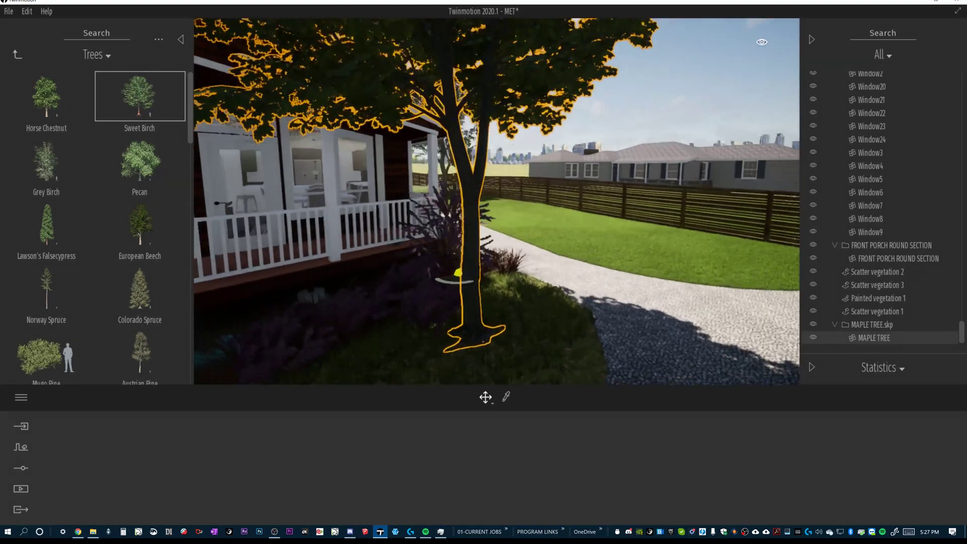
{"action": "middle_click_drag", "start_coordinate": [471, 251], "coordinate": [502, 213], "text": "shift"}
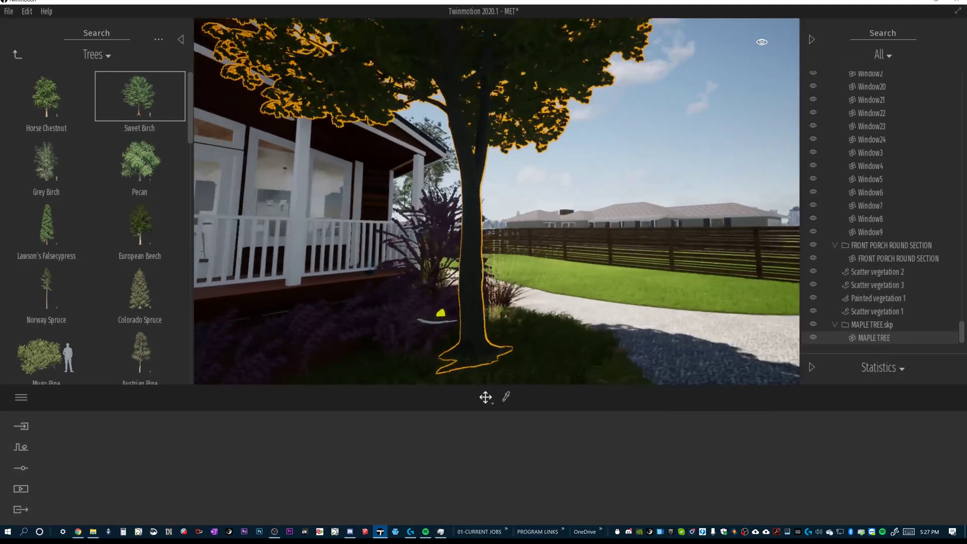
{"action": "key", "text": "Down"}
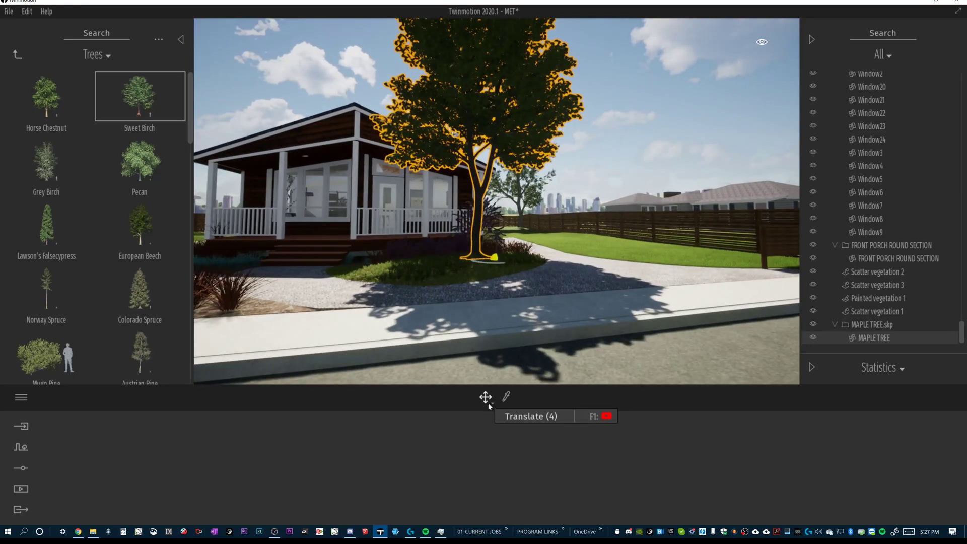
{"action": "left_click", "coordinate": [492, 402]}
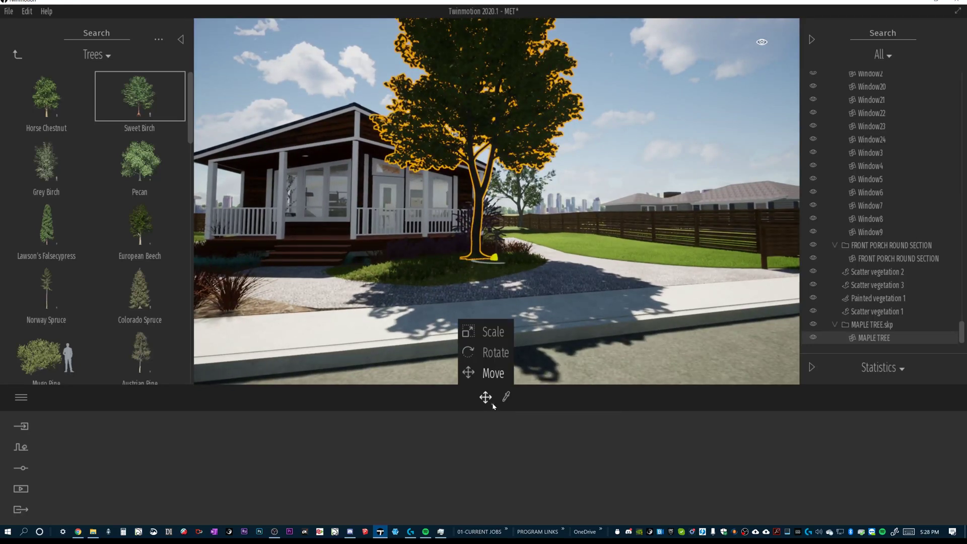
{"action": "left_click", "coordinate": [491, 331]}
{"action": "key", "text": "Up"}
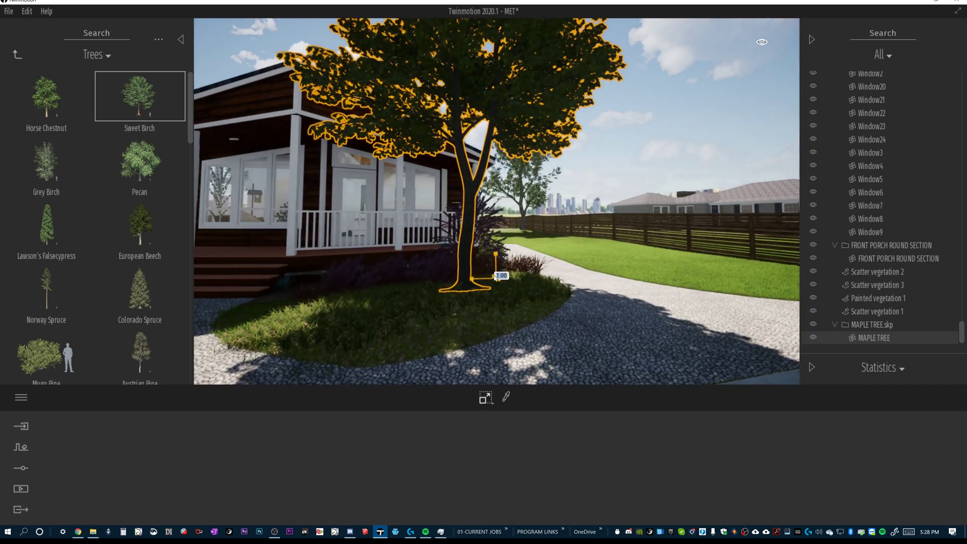
{"action": "left_click_drag", "start_coordinate": [495, 277], "coordinate": [485, 314]}
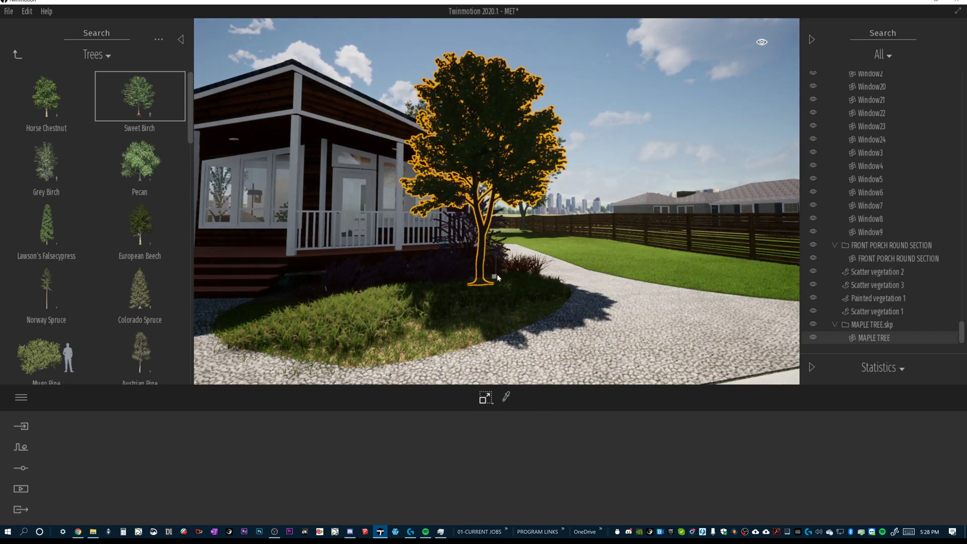
Step: Move the scaled maple tree slightly across the round grass bed in front of the porch
{"action": "left_click", "coordinate": [485, 398]}
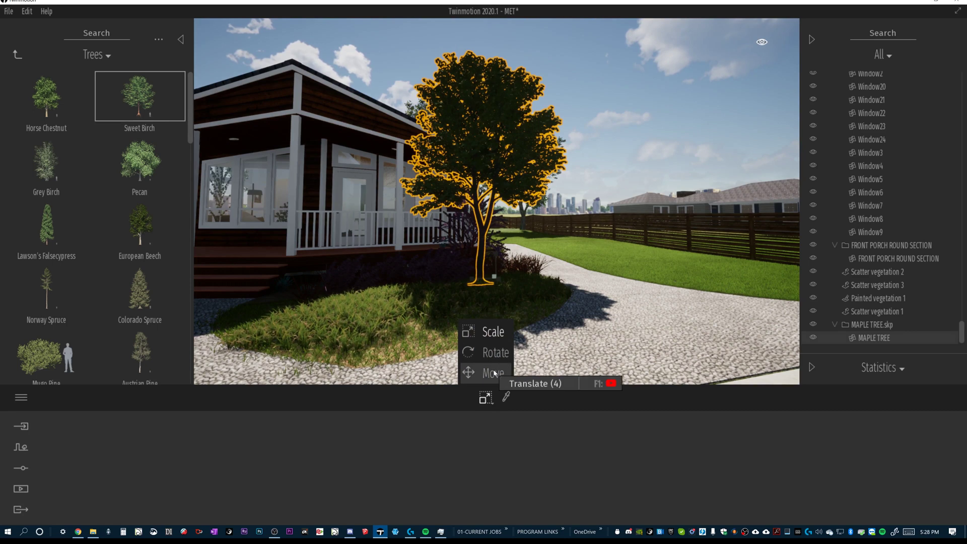
{"action": "left_click", "coordinate": [485, 371]}
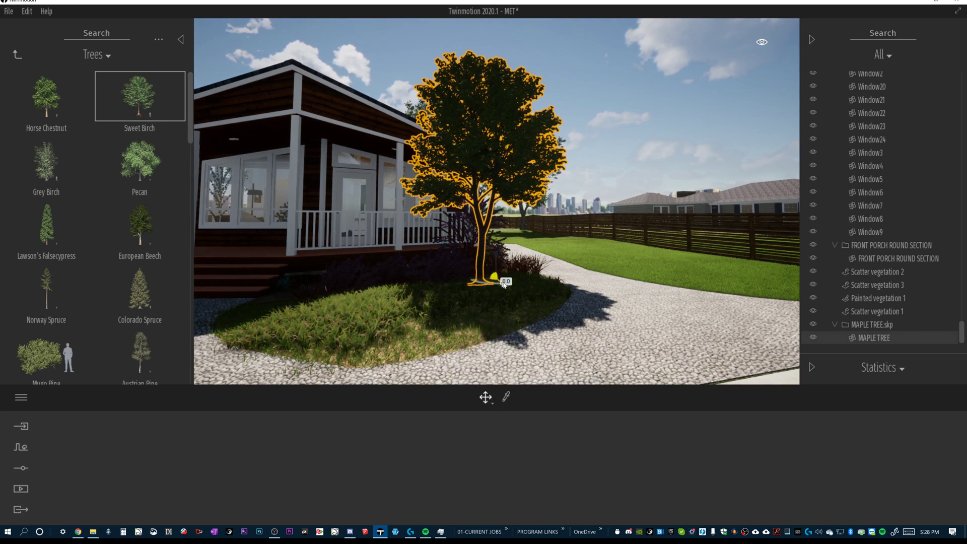
{"action": "left_click_drag", "start_coordinate": [503, 284], "coordinate": [489, 257]}
{"action": "scroll", "coordinate": [490, 306], "scroll_direction": "down", "scroll_amount": 5}
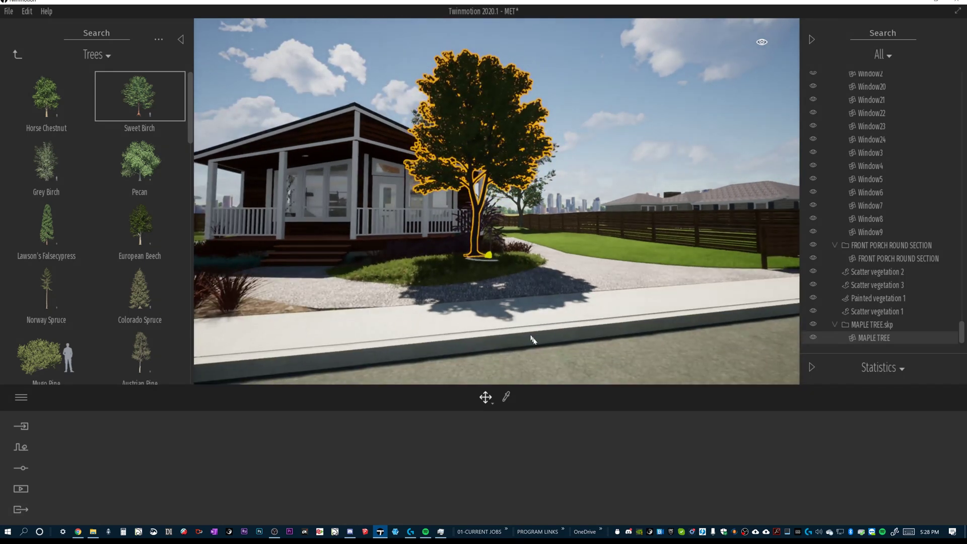
Step: Select the MAPLE TREE mesh in the scene and add it to the user library
{"action": "left_click", "coordinate": [531, 304]}
{"action": "right_click_drag", "start_coordinate": [531, 305], "coordinate": [621, 350]}
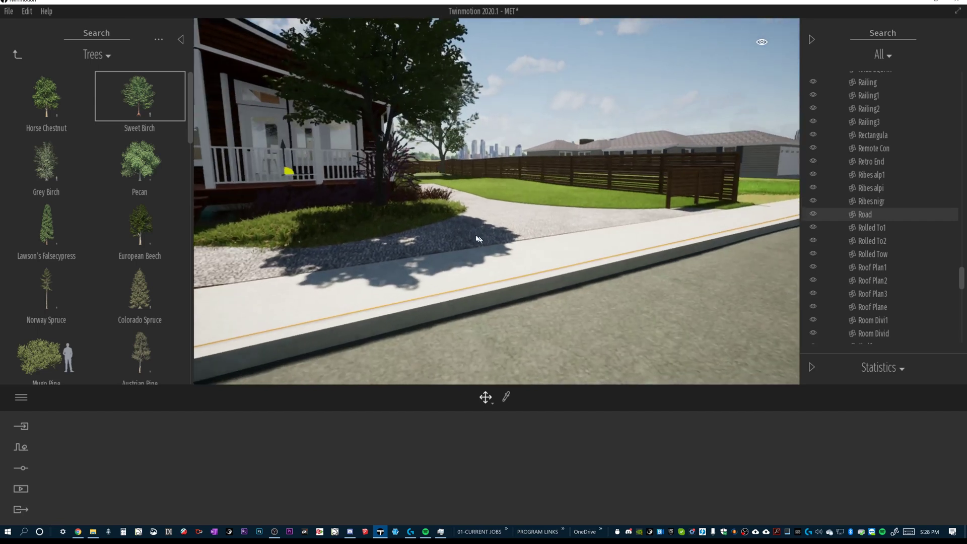
{"action": "scroll", "coordinate": [531, 304], "scroll_direction": "down", "scroll_amount": 3}
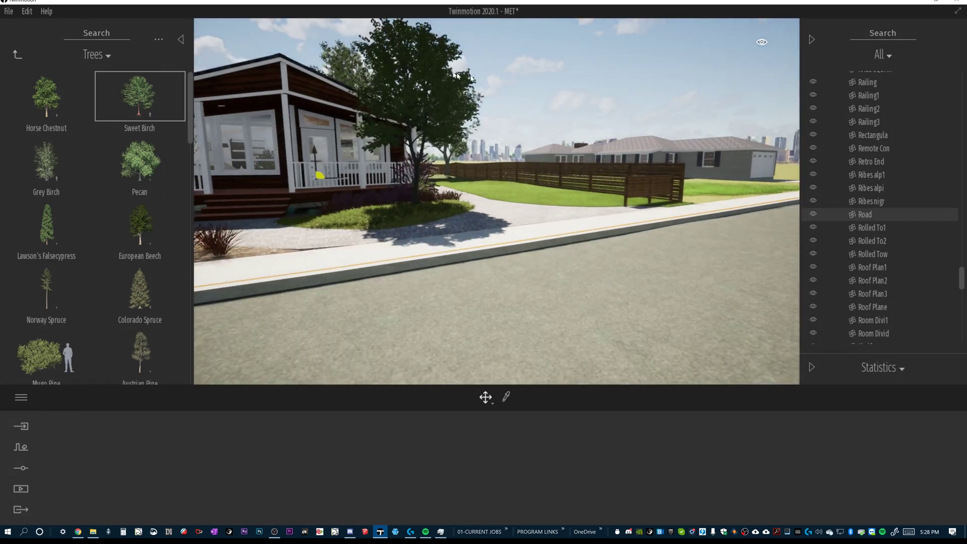
{"action": "left_click", "coordinate": [428, 79]}
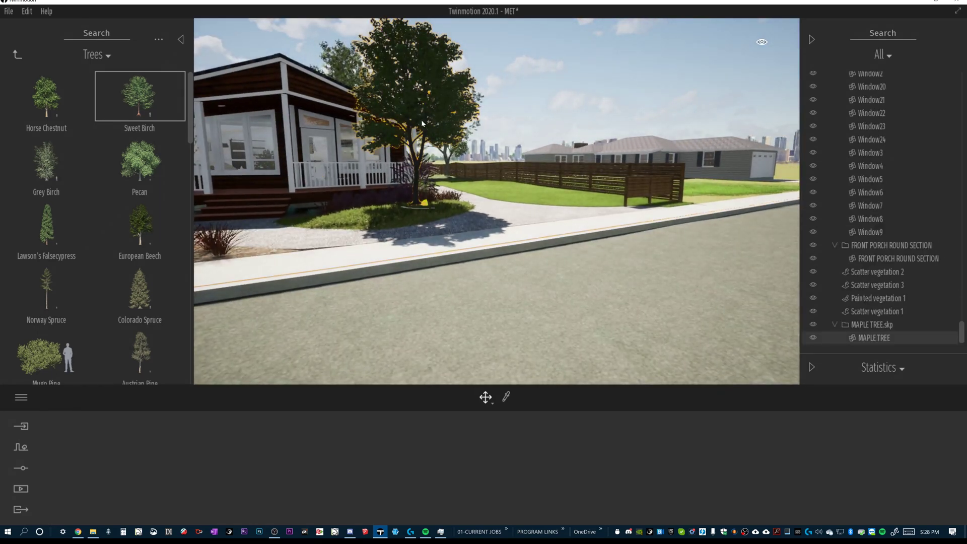
{"action": "right_click", "coordinate": [890, 339]}
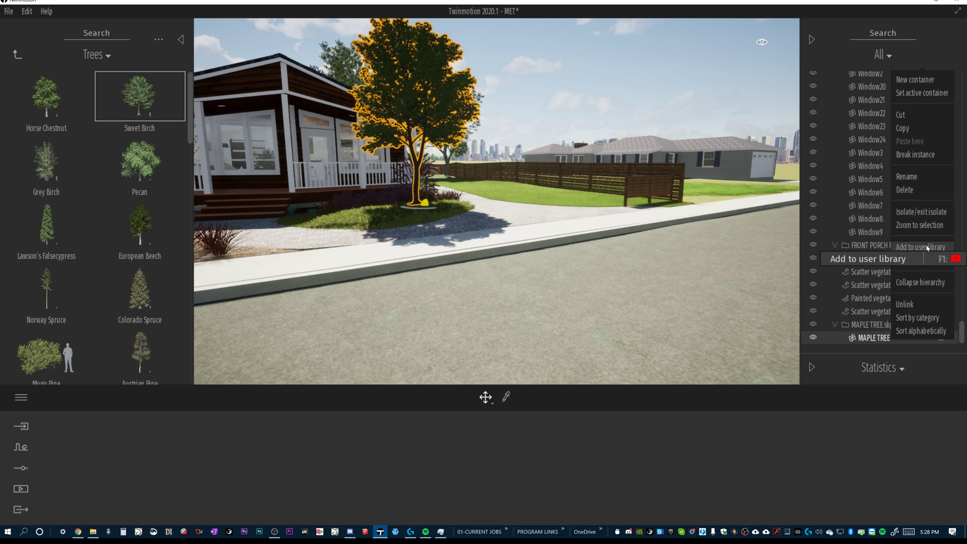
{"action": "left_click", "coordinate": [905, 248]}
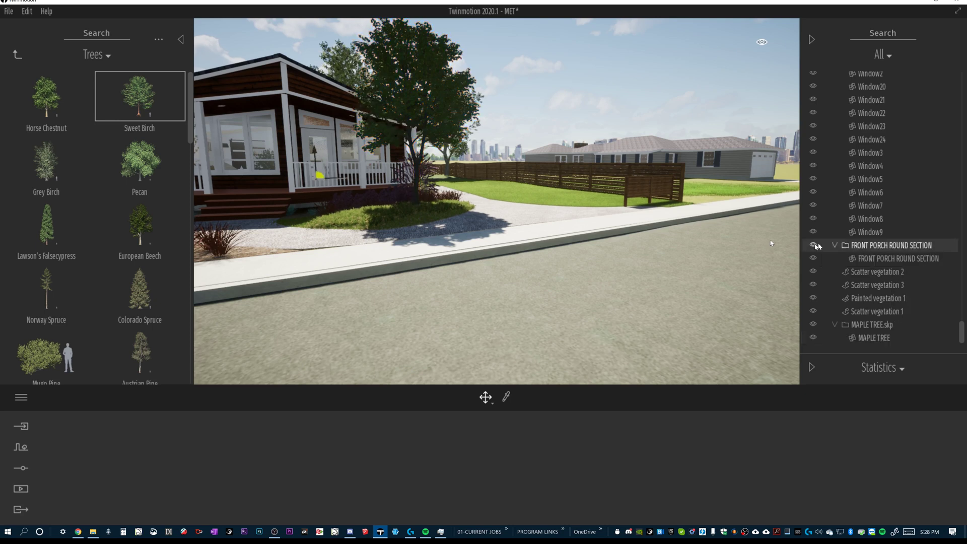
Step: Open the User library from the top level of the Library to view the saved MAPLE TREE asset
{"action": "left_click", "coordinate": [19, 53]}
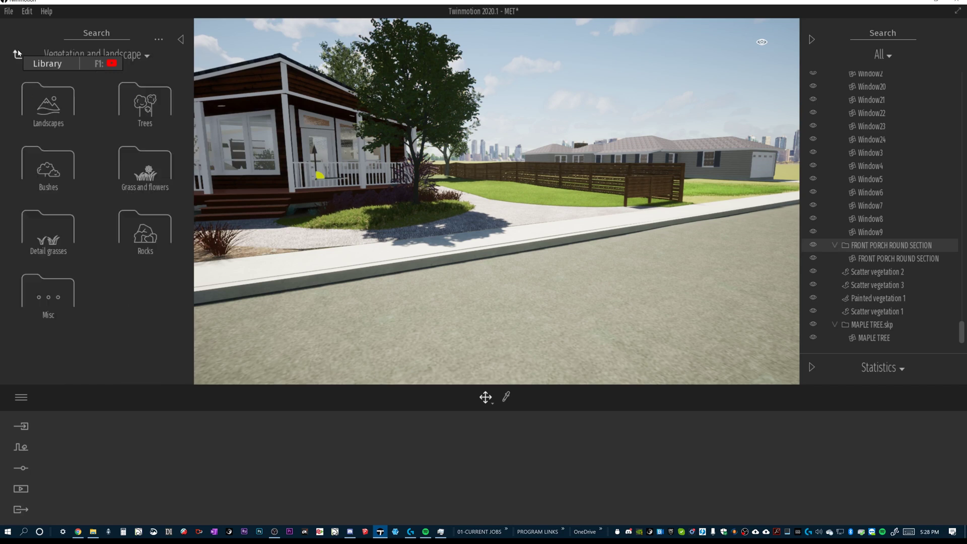
{"action": "left_click", "coordinate": [15, 57]}
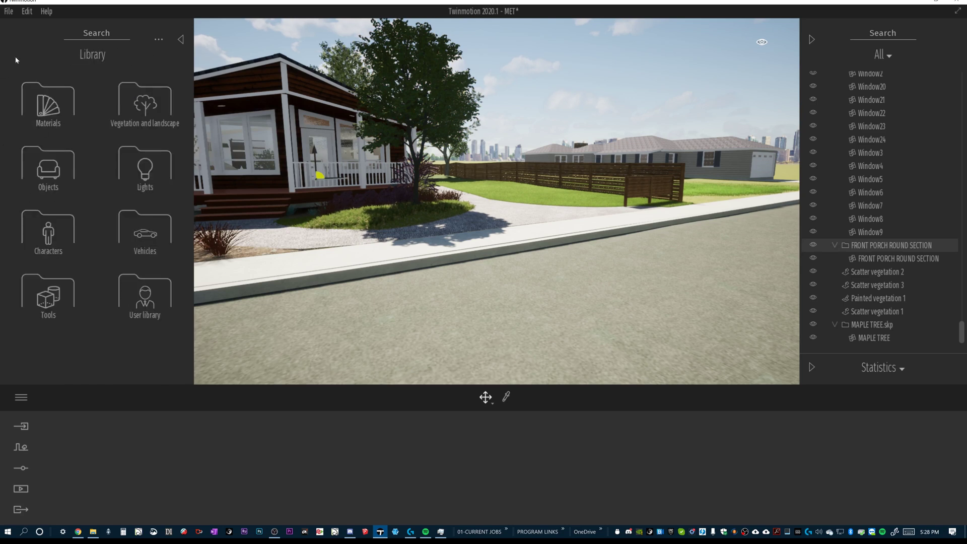
{"action": "left_click", "coordinate": [154, 291]}
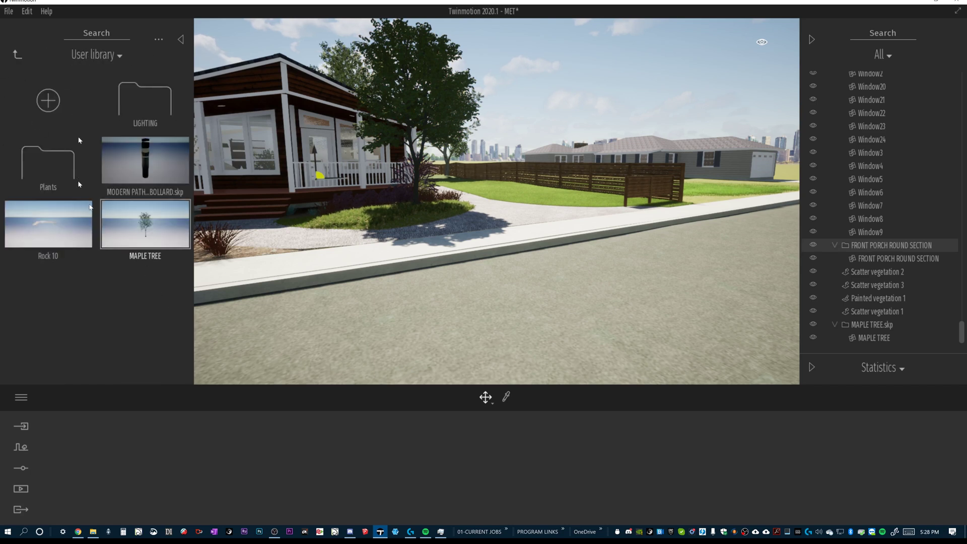
{"action": "left_click", "coordinate": [95, 55]}
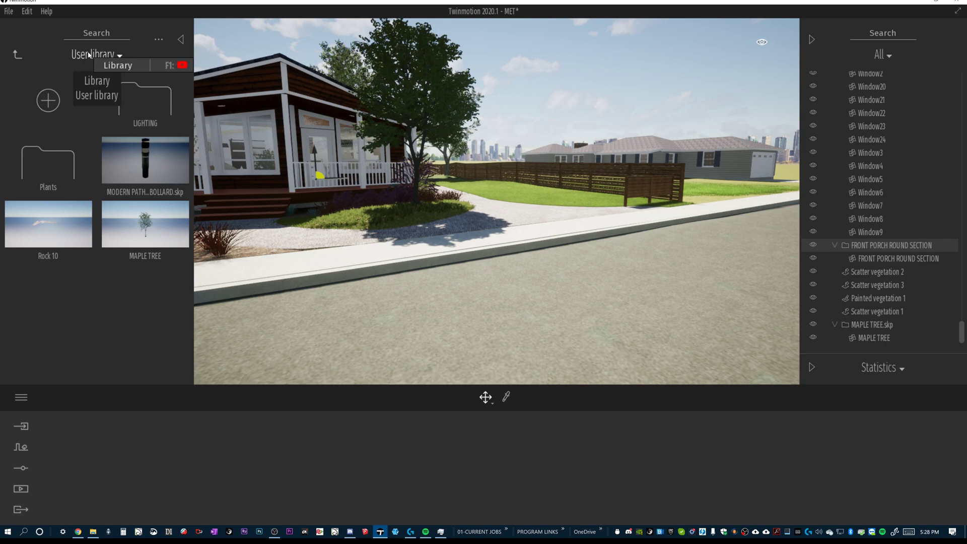
{"action": "left_click", "coordinate": [98, 82]}
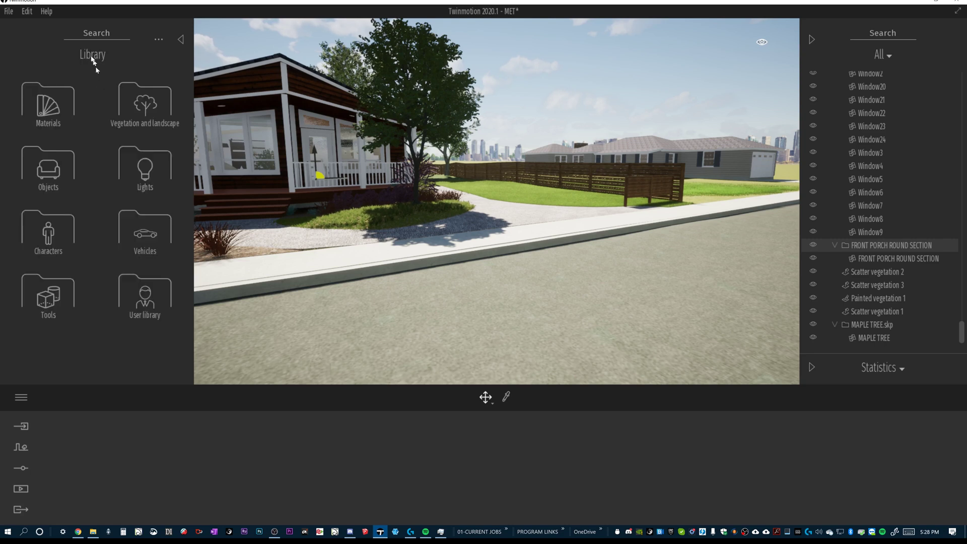
{"action": "left_click", "coordinate": [154, 299]}
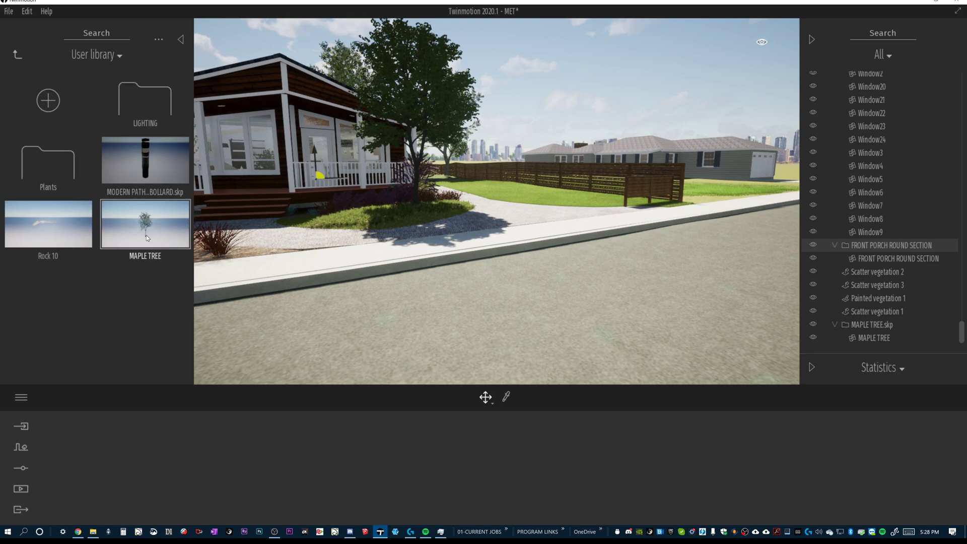
Step: Create a new folder in the User library and name it TREES
{"action": "left_click", "coordinate": [49, 100]}
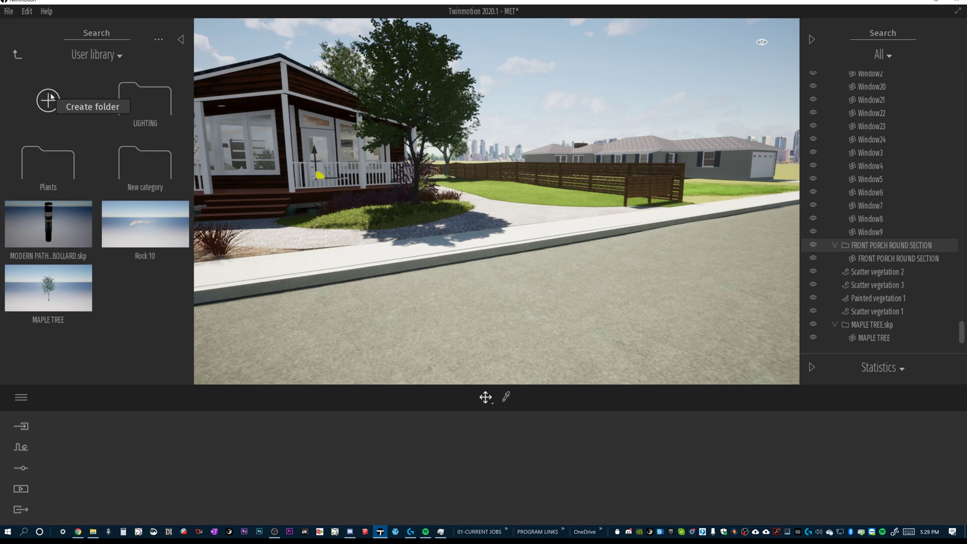
{"action": "right_click", "coordinate": [154, 167]}
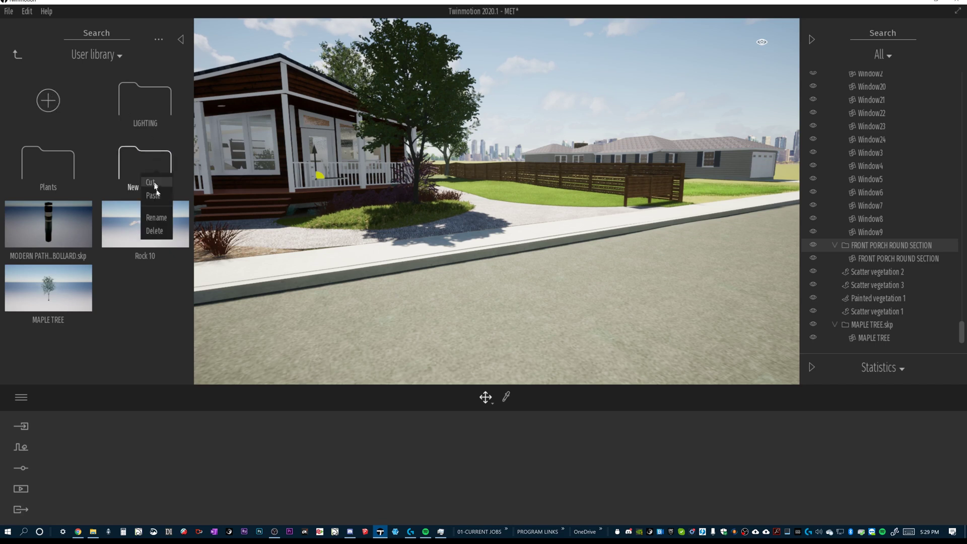
{"action": "left_click", "coordinate": [156, 217]}
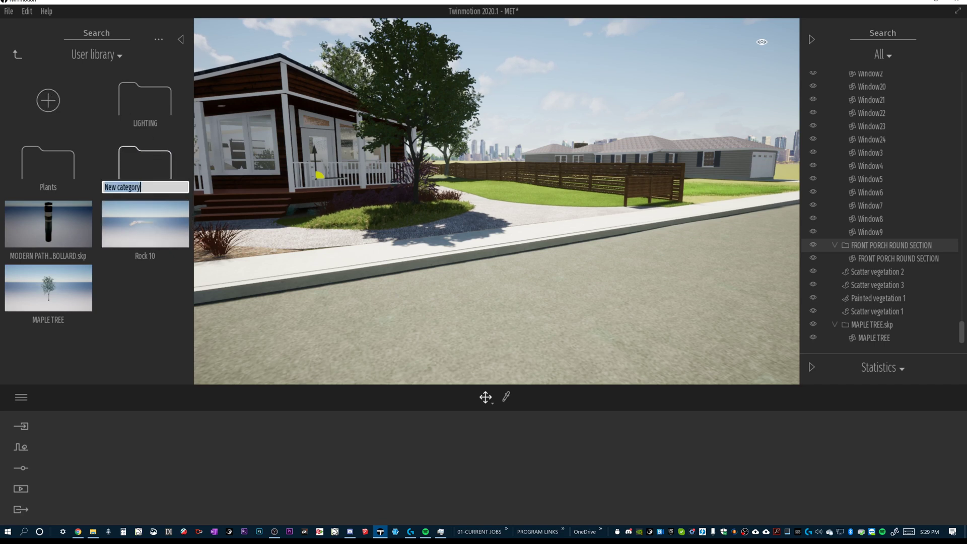
{"action": "type", "text": "trees"}
{"action": "key", "text": "Return"}
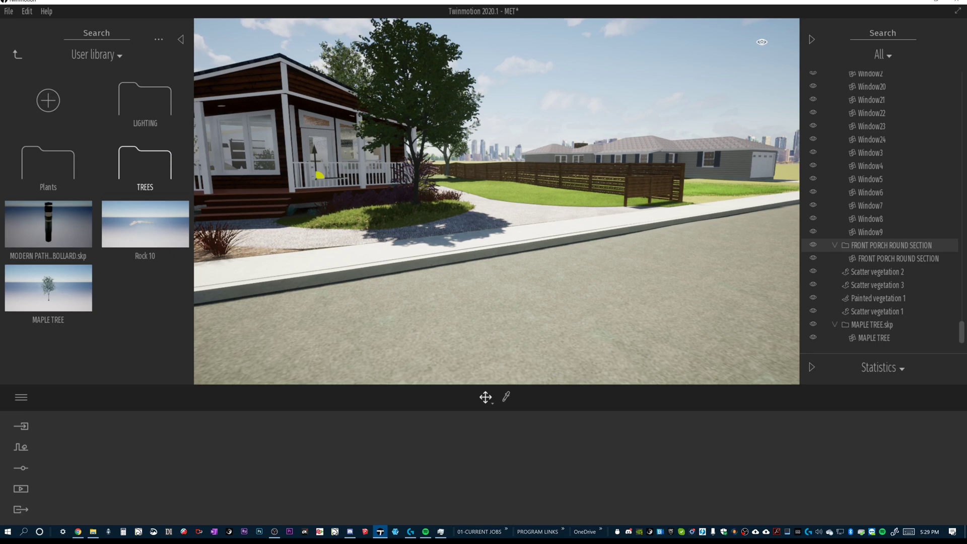
Step: Put the MAPLE TREE asset into the TREES folder and open that folder
{"action": "mouse_move", "coordinate": [54, 308]}
{"action": "left_mouse_down"}
{"action": "mouse_move", "coordinate": [136, 160]}
{"action": "mouse_move", "coordinate": [51, 289]}
{"action": "left_mouse_up"}
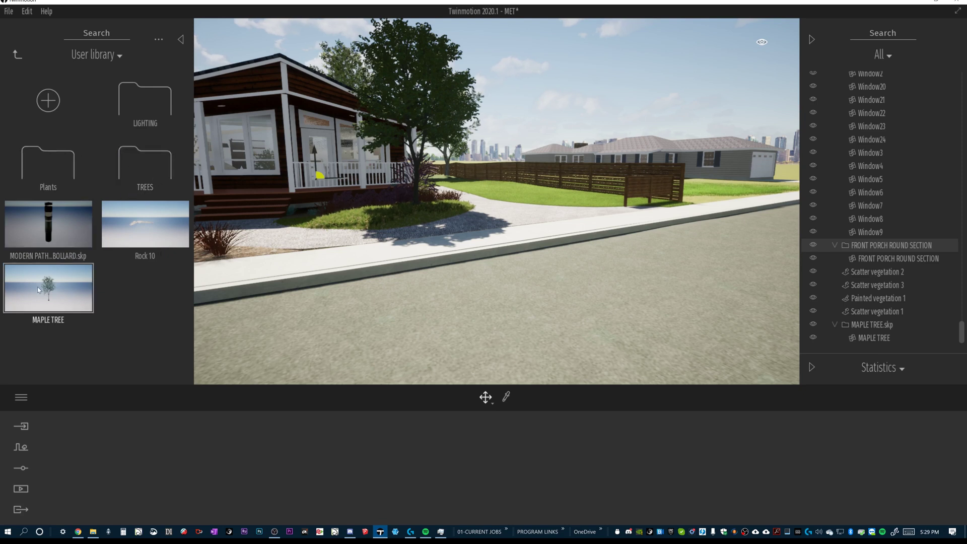
{"action": "left_click_drag", "start_coordinate": [37, 286], "coordinate": [141, 167]}
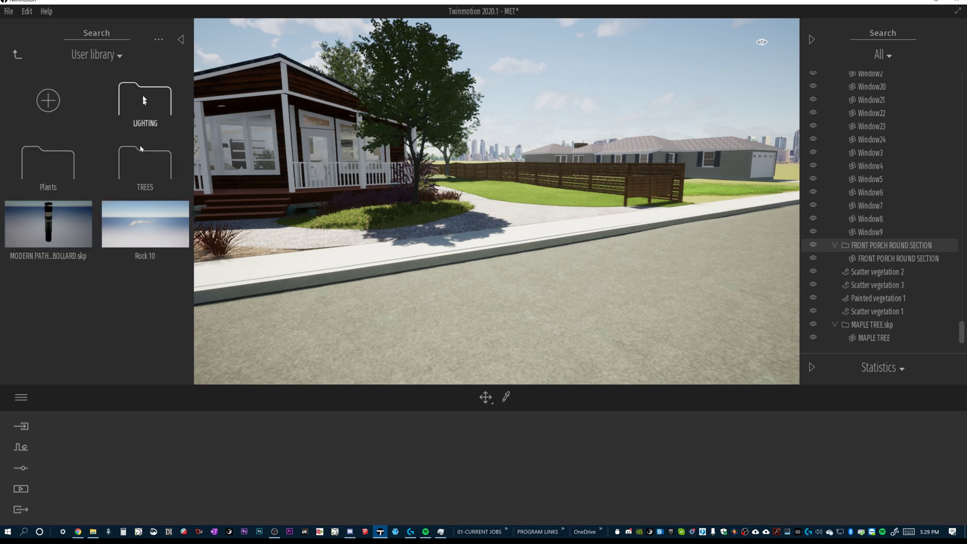
{"action": "double_click", "coordinate": [146, 169]}
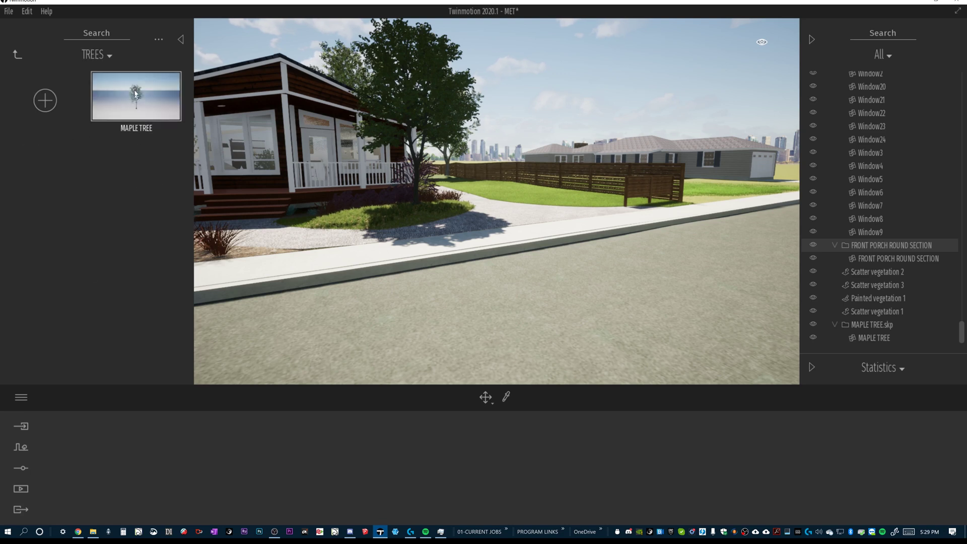
Step: Try placing another maple tree from the TREES folder in front of the house, and return to the User library
{"action": "left_click_drag", "start_coordinate": [134, 93], "coordinate": [228, 209]}
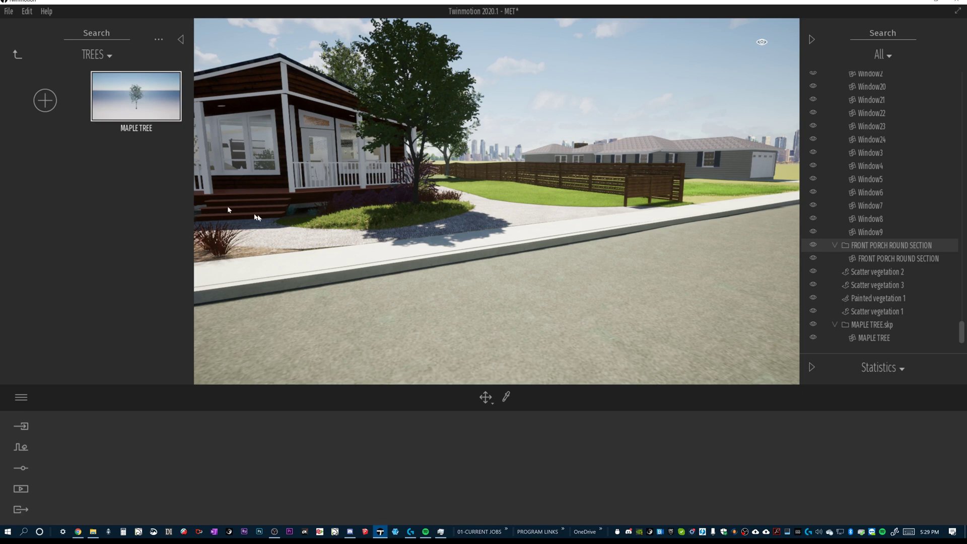
{"action": "left_click_drag", "start_coordinate": [497, 209], "coordinate": [440, 187]}
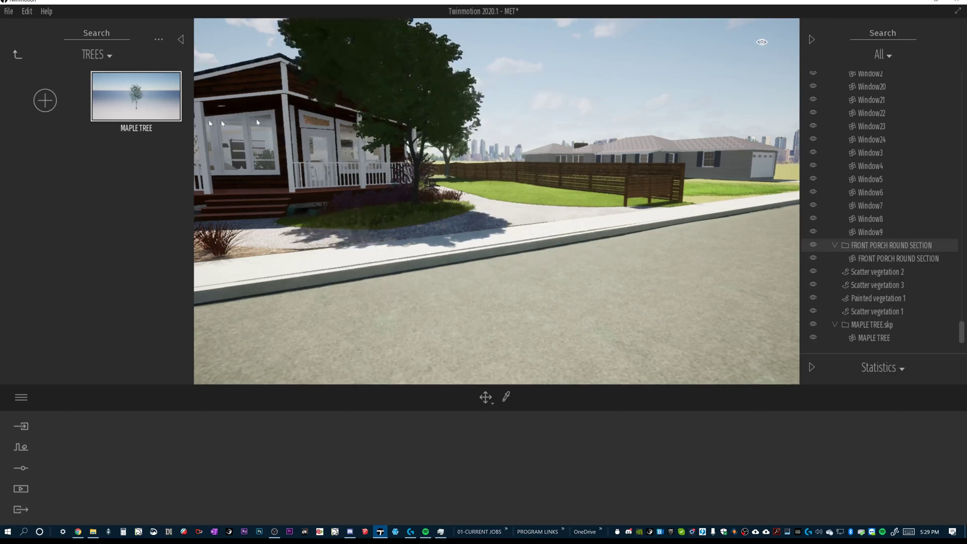
{"action": "left_click", "coordinate": [17, 54]}
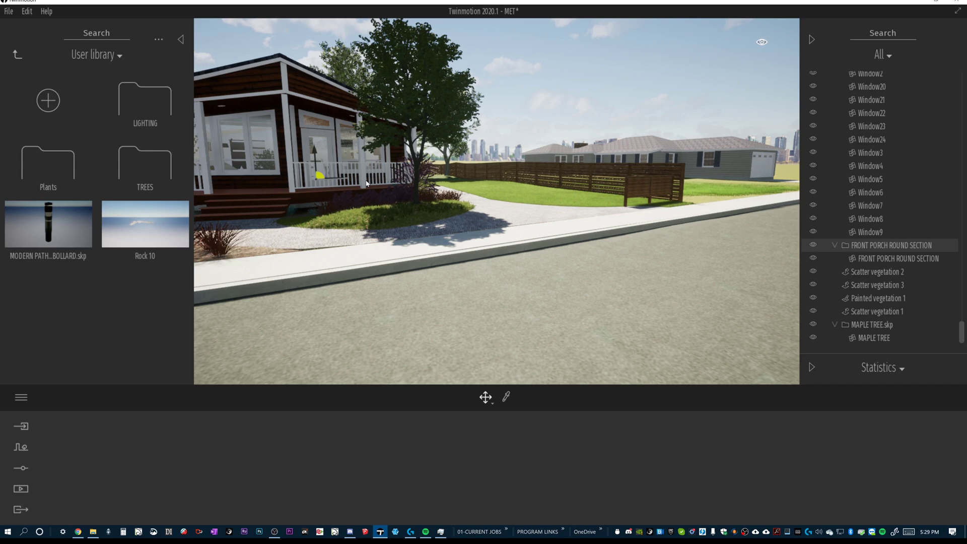
Step: Examine the maple tree and the house front from the street and from a raised viewpoint
{"action": "middle_click_drag", "start_coordinate": [464, 182], "coordinate": [417, 177], "text": "shift"}
{"action": "key", "text": "s"}
{"action": "key", "text": "w"}
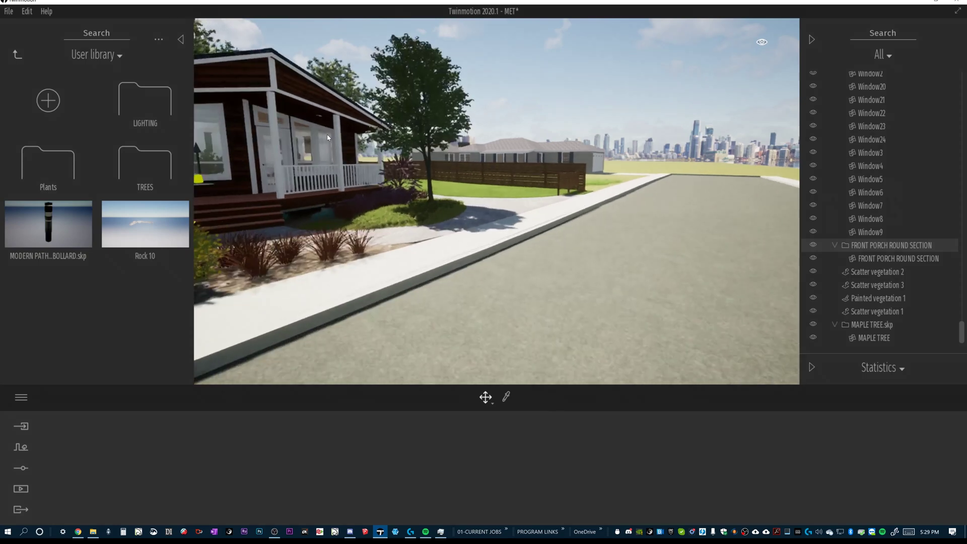
{"action": "right_click_drag", "start_coordinate": [417, 177], "coordinate": [388, 178]}
{"action": "key", "text": "s"}
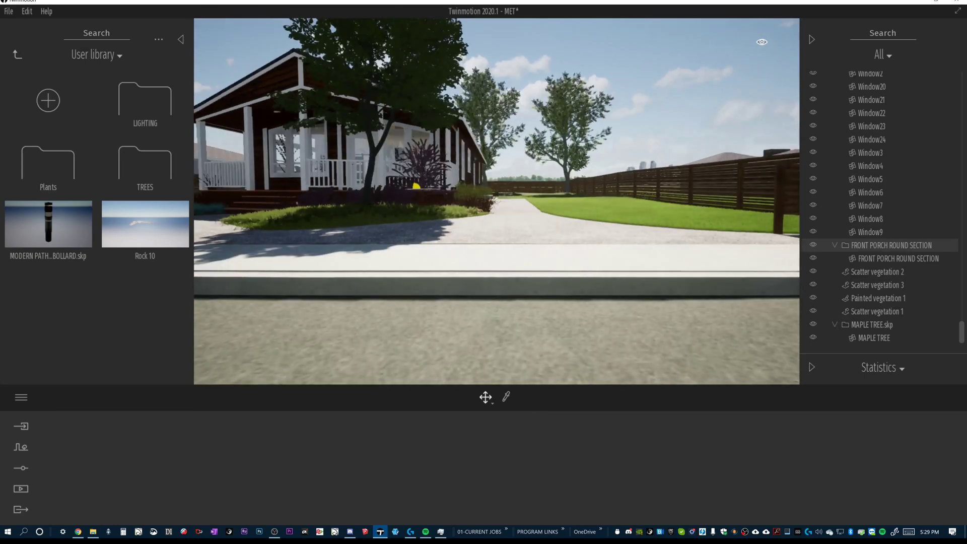
{"action": "middle_click_drag", "start_coordinate": [414, 174], "coordinate": [390, 205], "text": "shift"}
{"action": "key", "text": "w"}
{"action": "right_click_drag", "start_coordinate": [390, 205], "coordinate": [390, 216]}
{"action": "scroll", "coordinate": [434, 208], "scroll_direction": "down", "scroll_amount": 5}
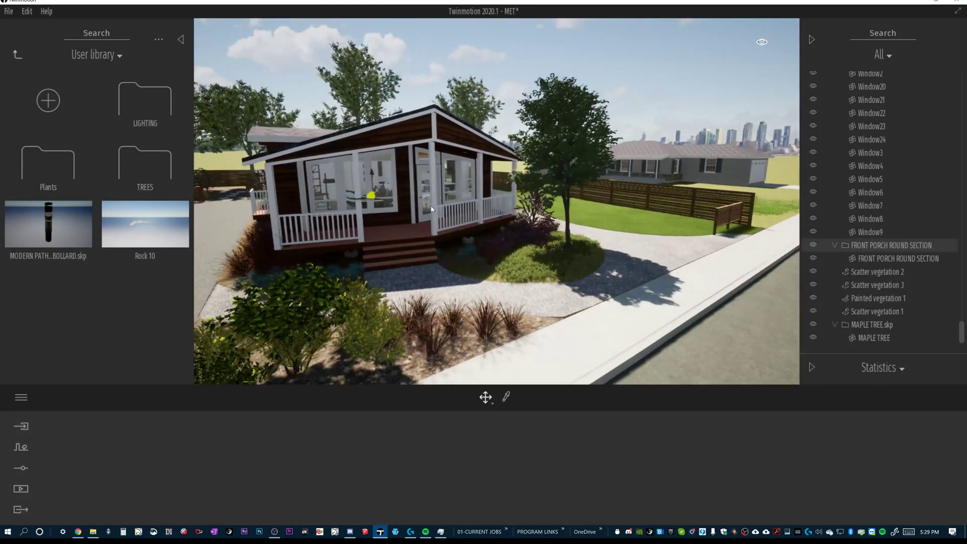
Step: Delete the four Fraxinus trees standing in the backyard behind the house
{"action": "scroll", "coordinate": [434, 208], "scroll_direction": "down", "scroll_amount": 1}
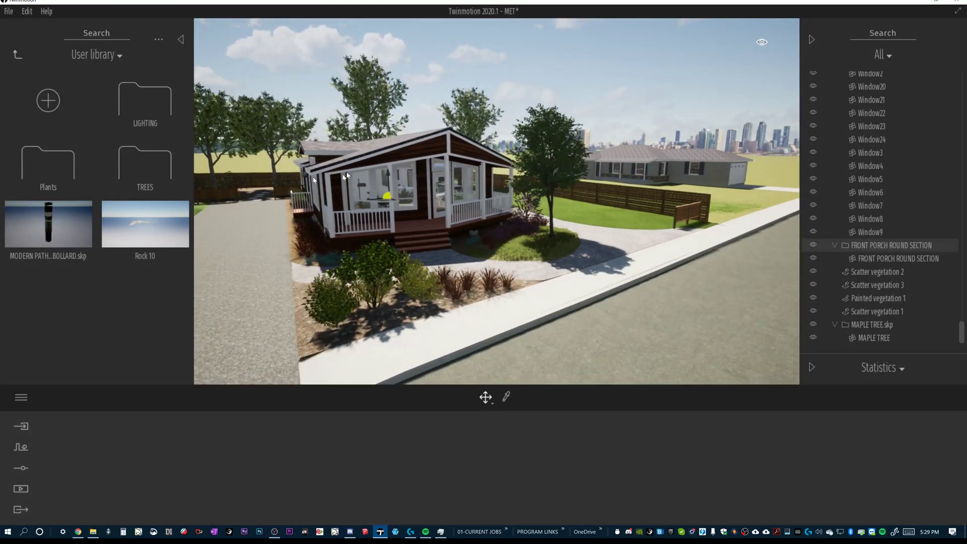
{"action": "middle_click_drag", "start_coordinate": [313, 179], "coordinate": [429, 225], "text": "shift"}
{"action": "scroll", "coordinate": [429, 225], "scroll_direction": "up", "scroll_amount": 6}
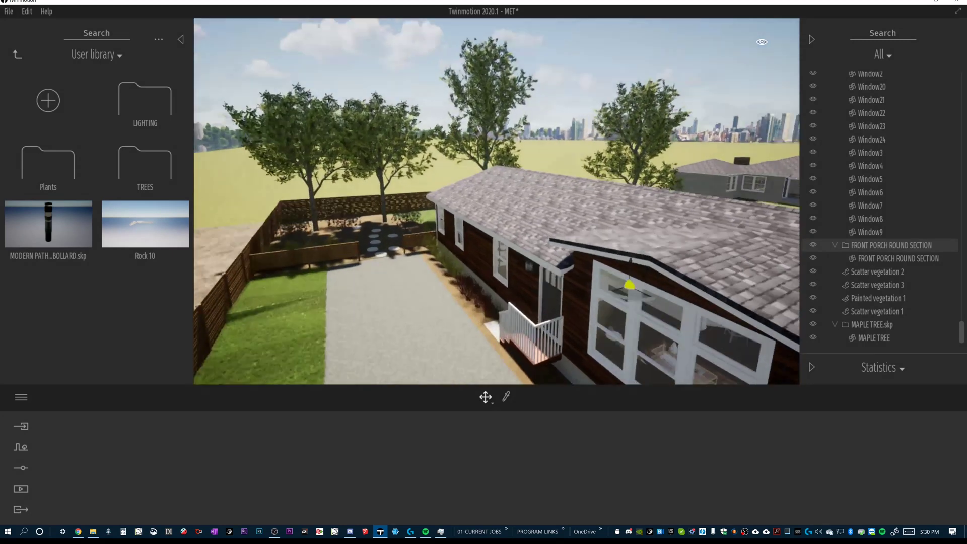
{"action": "right_click_drag", "start_coordinate": [353, 165], "coordinate": [367, 174]}
{"action": "middle_click_drag", "start_coordinate": [368, 173], "coordinate": [392, 249]}
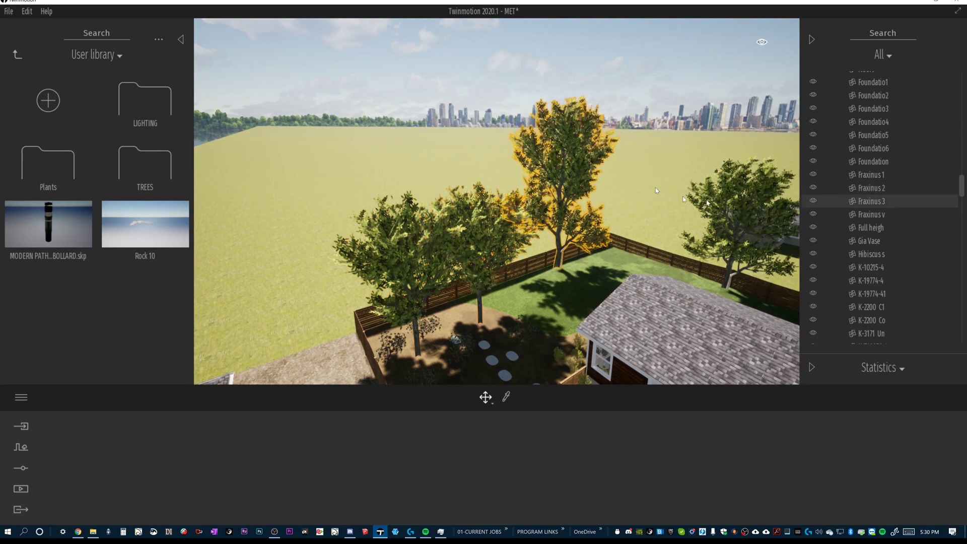
{"action": "key", "text": "Delete"}
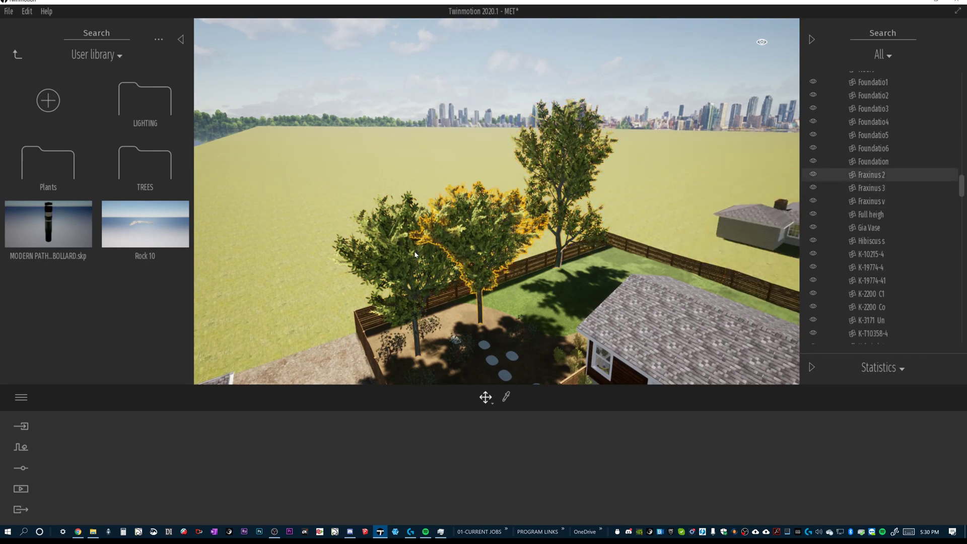
{"action": "left_click", "coordinate": [584, 147], "text": "ctrl"}
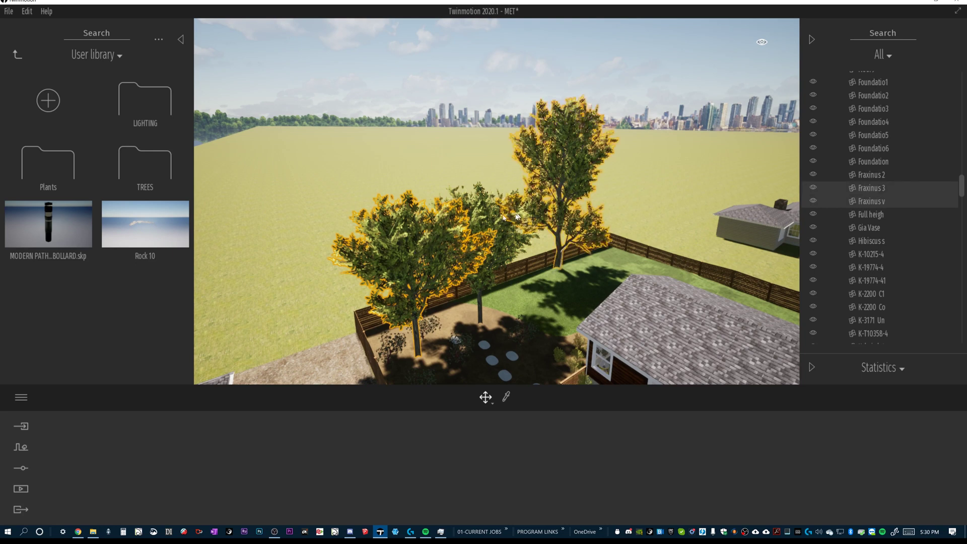
{"action": "left_click", "coordinate": [479, 218], "text": "ctrl"}
{"action": "key", "text": "Delete"}
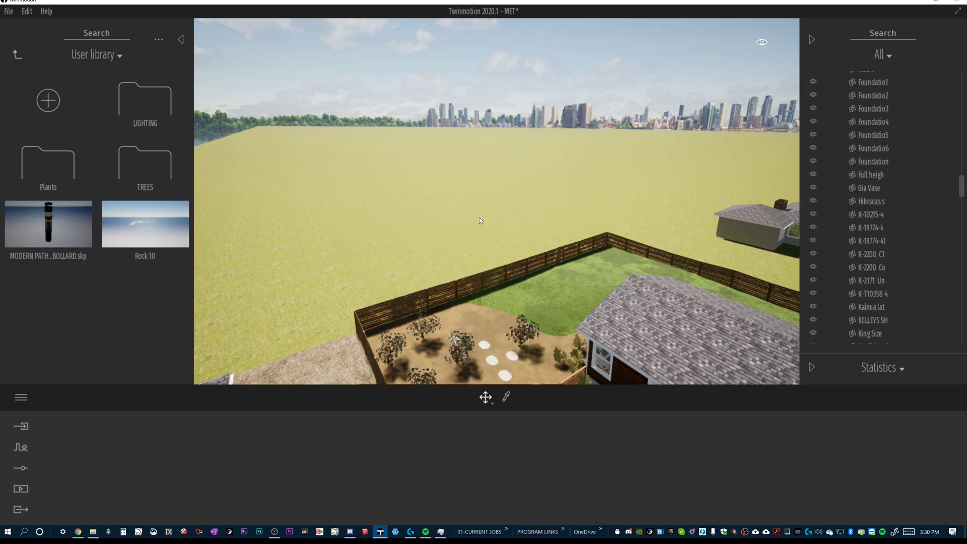
Step: Start a Vegetation Paint set with Horse Chestnut, Sweet Birch and Pecan trees
{"action": "left_click", "coordinate": [21, 447]}
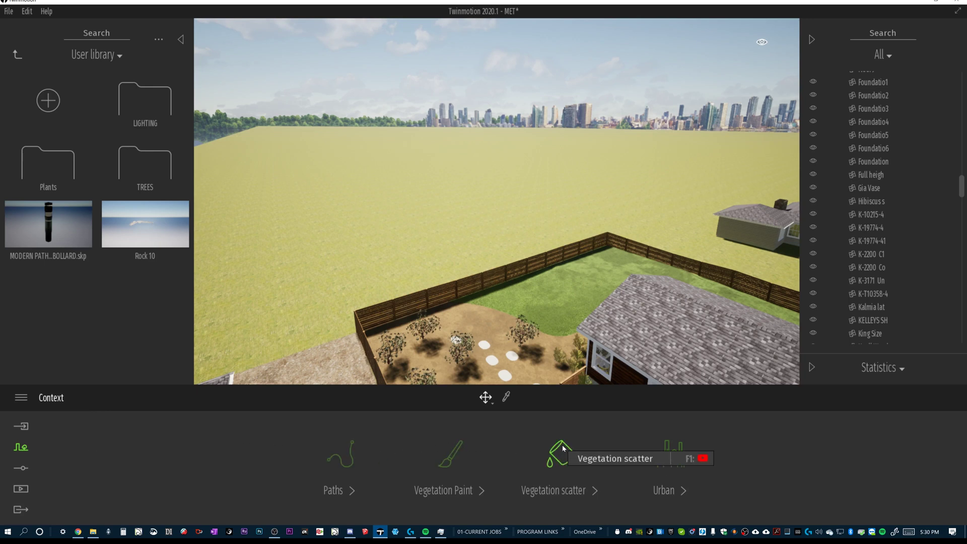
{"action": "left_click", "coordinate": [446, 473]}
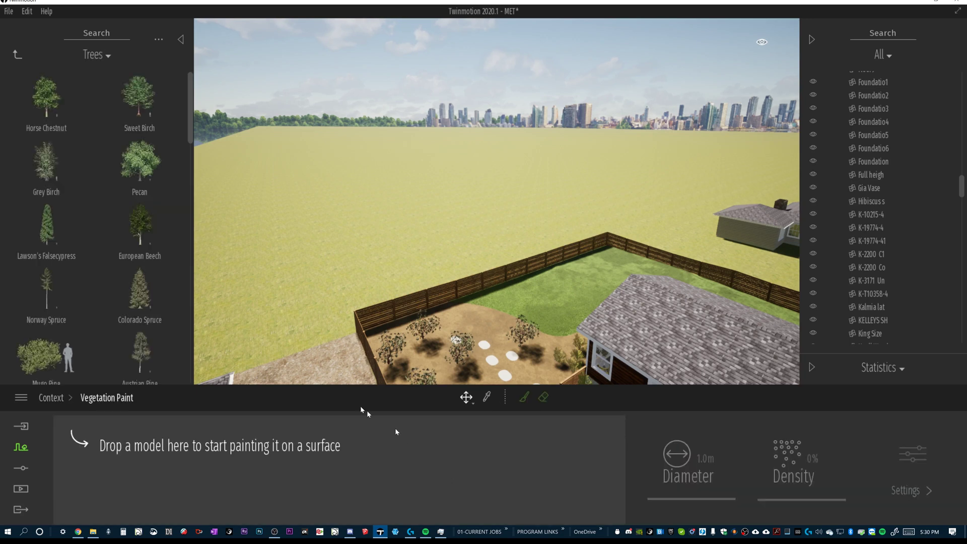
{"action": "mouse_move", "coordinate": [132, 82]}
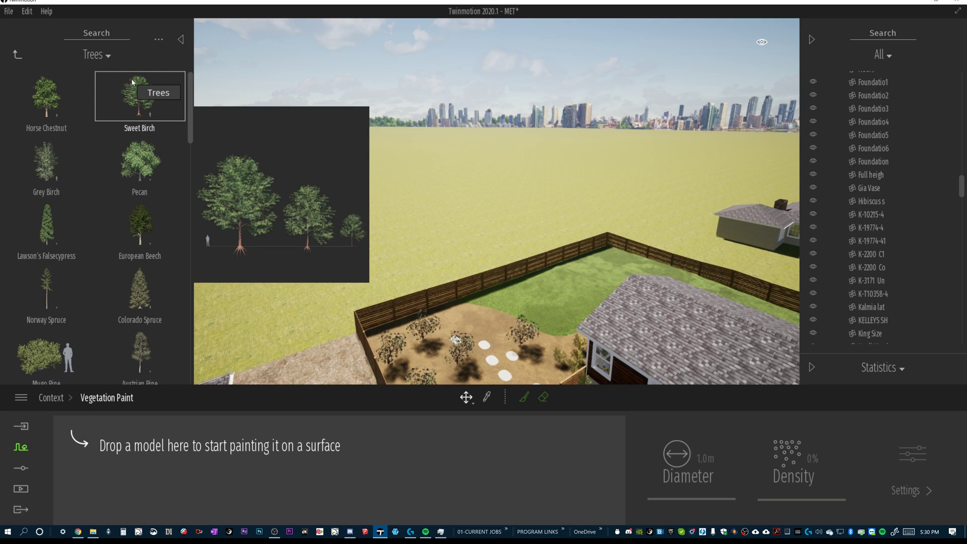
{"action": "mouse_move", "coordinate": [74, 90]}
{"action": "left_mouse_down"}
{"action": "mouse_move", "coordinate": [130, 483]}
{"action": "mouse_move", "coordinate": [115, 480]}
{"action": "mouse_move", "coordinate": [112, 468]}
{"action": "left_mouse_up"}
{"action": "mouse_move", "coordinate": [142, 96]}
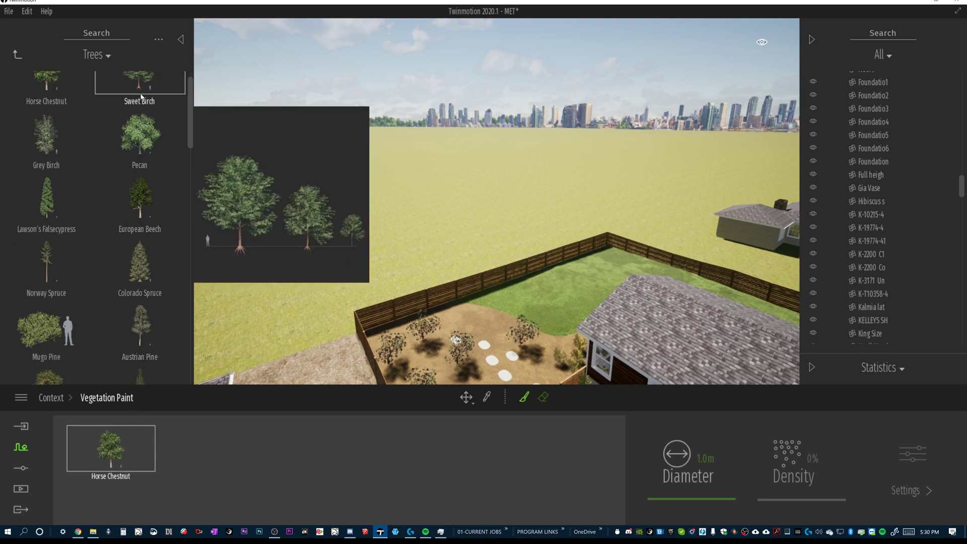
{"action": "mouse_move", "coordinate": [141, 96]}
{"action": "left_mouse_down"}
{"action": "mouse_move", "coordinate": [173, 442]}
{"action": "mouse_move", "coordinate": [201, 445]}
{"action": "left_mouse_up"}
{"action": "mouse_move", "coordinate": [139, 124]}
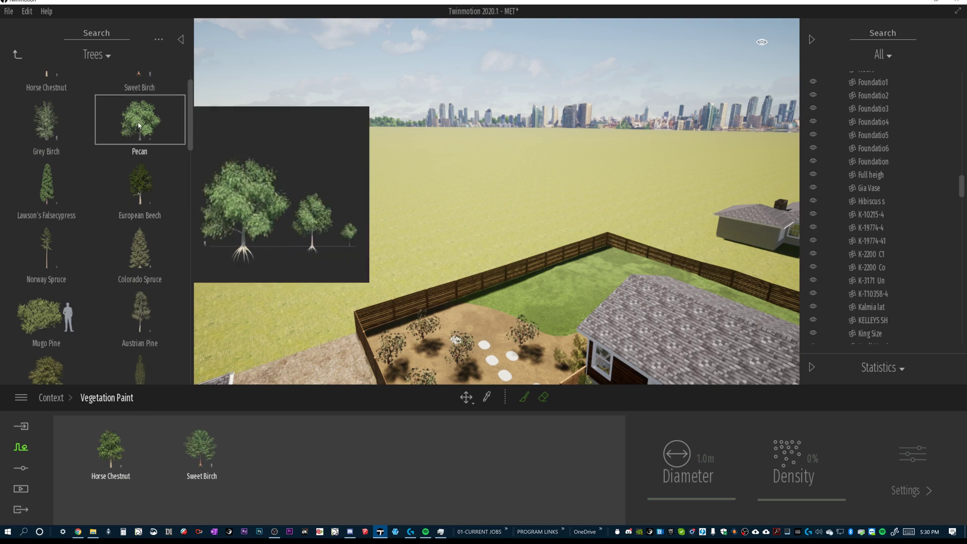
{"action": "mouse_move", "coordinate": [139, 125]}
{"action": "left_mouse_down"}
{"action": "mouse_move", "coordinate": [222, 436]}
{"action": "mouse_move", "coordinate": [266, 456]}
{"action": "mouse_move", "coordinate": [237, 460]}
{"action": "left_mouse_up"}
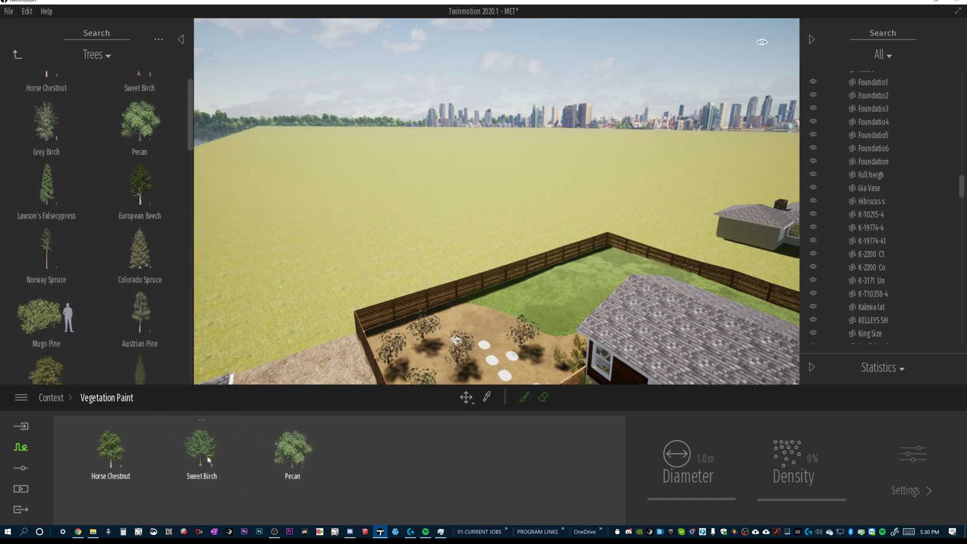
Step: Paint all three tree species across the backyard and the field behind the houses with a brush diameter of 11.4 m
{"action": "left_click", "coordinate": [207, 459]}
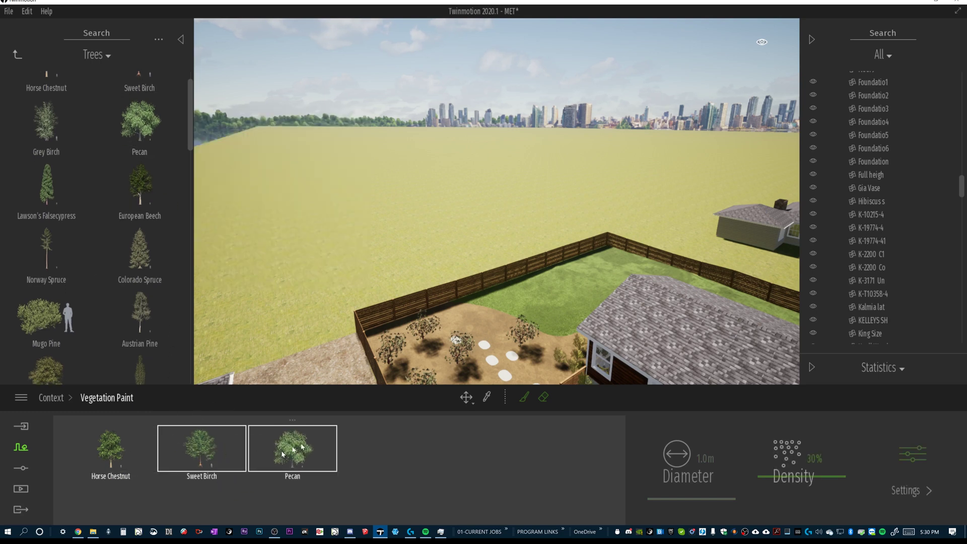
{"action": "left_click", "coordinate": [106, 459]}
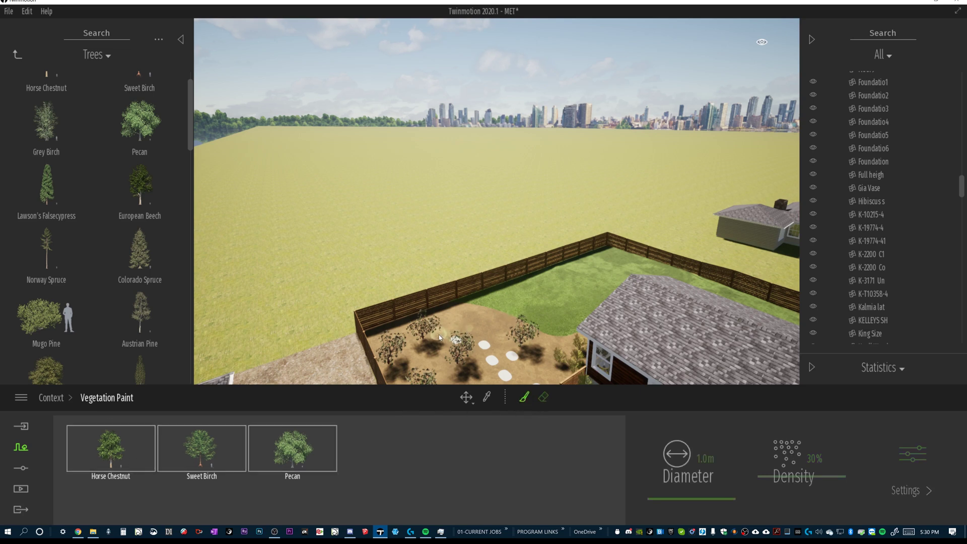
{"action": "left_click_drag", "start_coordinate": [696, 499], "coordinate": [733, 499]}
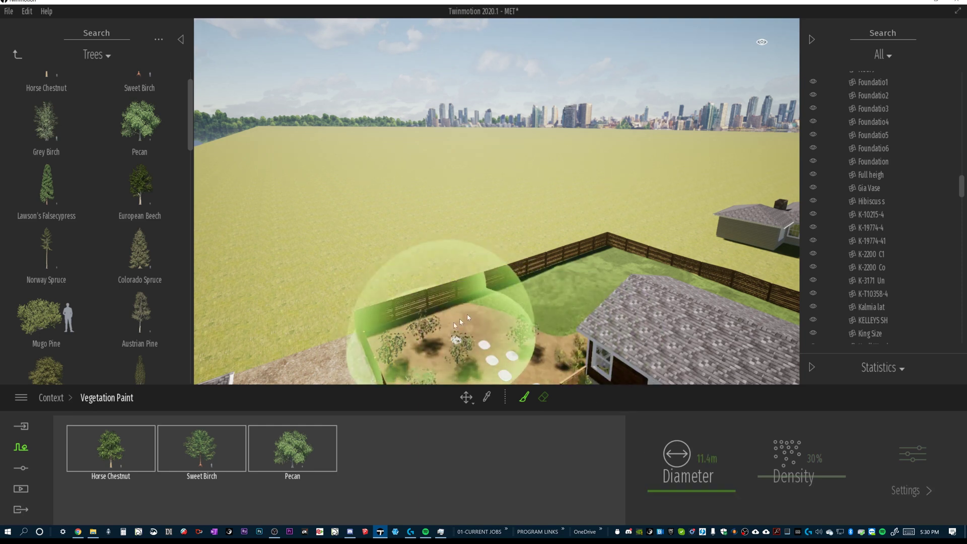
{"action": "mouse_move", "coordinate": [459, 318]}
{"action": "left_mouse_down"}
{"action": "mouse_move", "coordinate": [642, 225]}
{"action": "mouse_move", "coordinate": [273, 294]}
{"action": "mouse_move", "coordinate": [237, 266]}
{"action": "mouse_move", "coordinate": [265, 247]}
{"action": "mouse_move", "coordinate": [327, 279]}
{"action": "left_mouse_up"}
Step: Examine the painted background trees from above and from the street in front of the house
{"action": "key", "text": "s"}
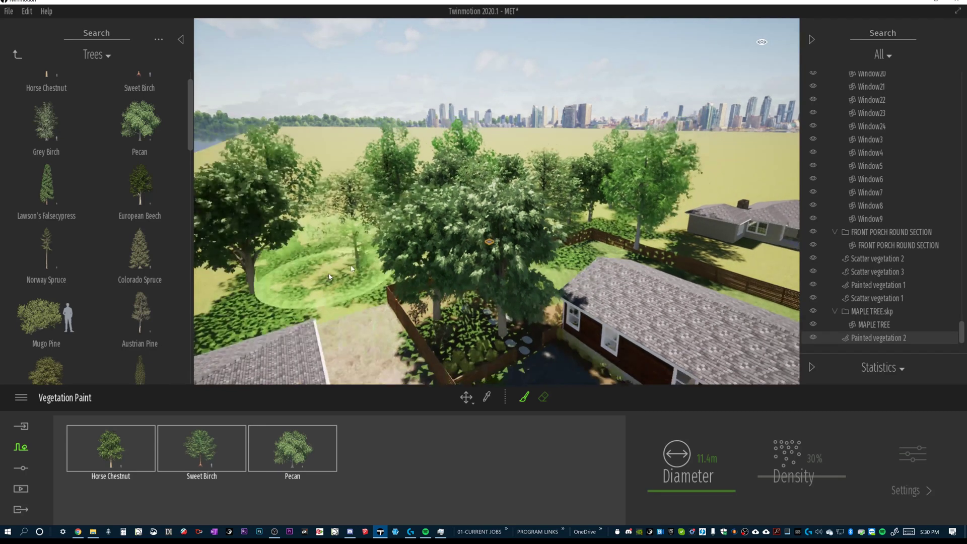
{"action": "right_click_drag", "start_coordinate": [328, 279], "coordinate": [297, 247]}
{"action": "key", "text": "s"}
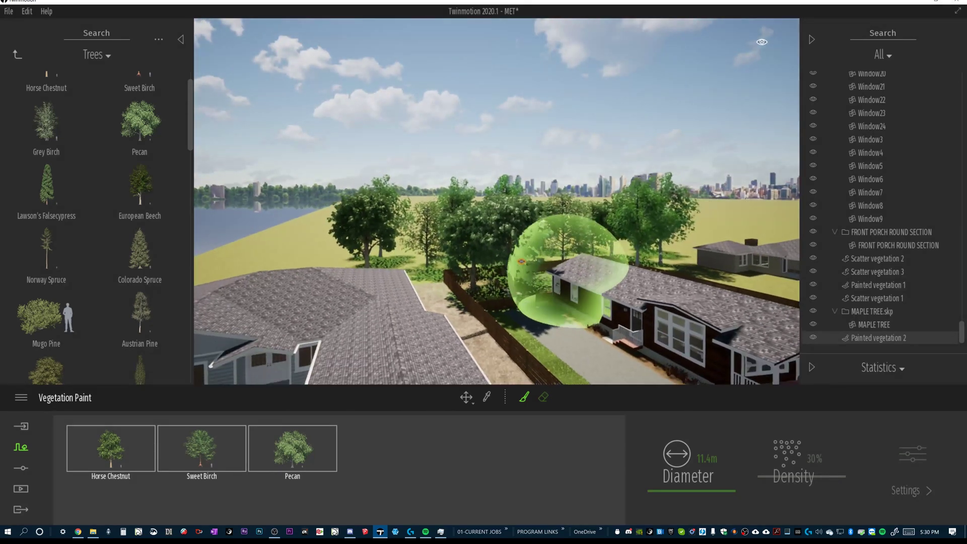
{"action": "key", "text": "d"}
{"action": "key", "text": "q"}
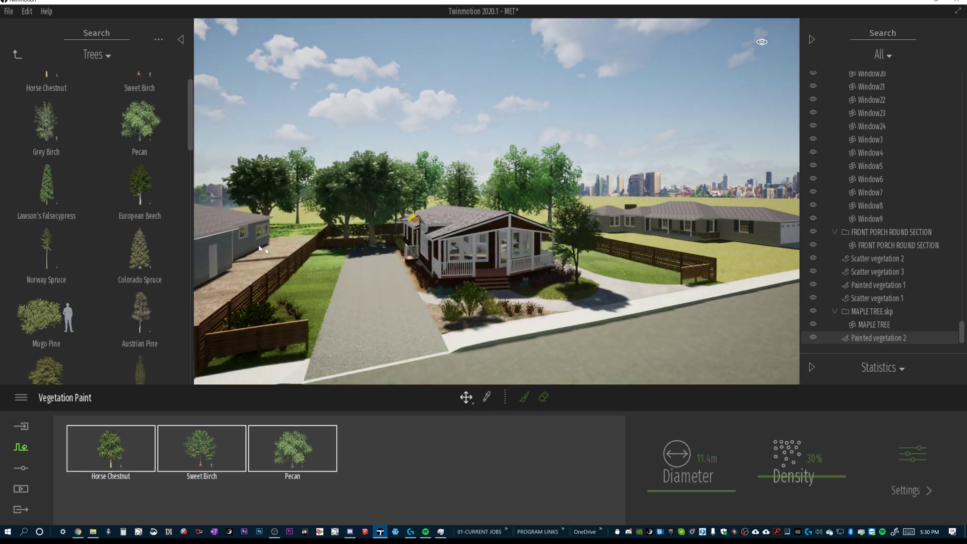
{"action": "left_click", "coordinate": [253, 246]}
{"action": "left_click", "coordinate": [374, 204]}
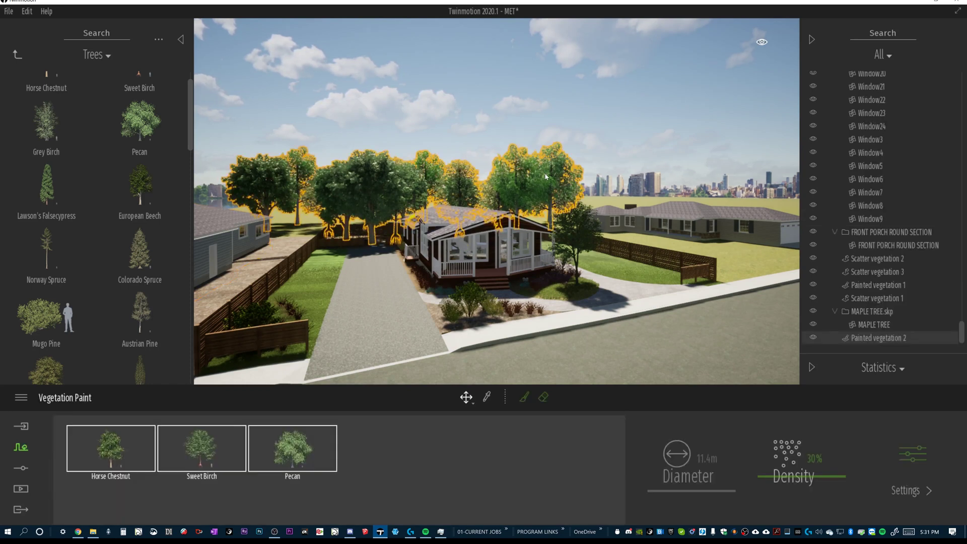
{"action": "left_click", "coordinate": [585, 234]}
{"action": "left_click", "coordinate": [521, 175]}
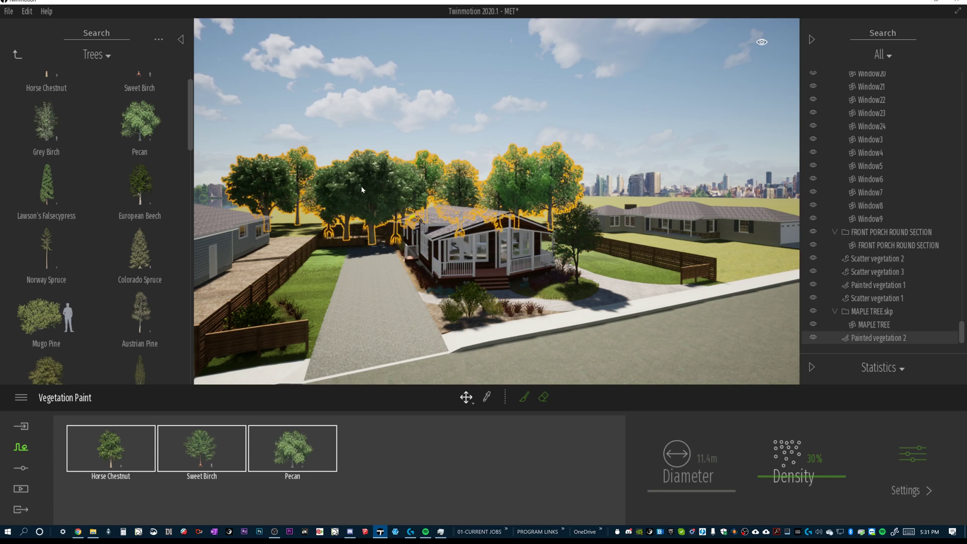
Step: Replace the Pecan in the painted tree set with the Weeping Willow
{"action": "left_click", "coordinate": [301, 472]}
{"action": "left_click", "coordinate": [222, 461]}
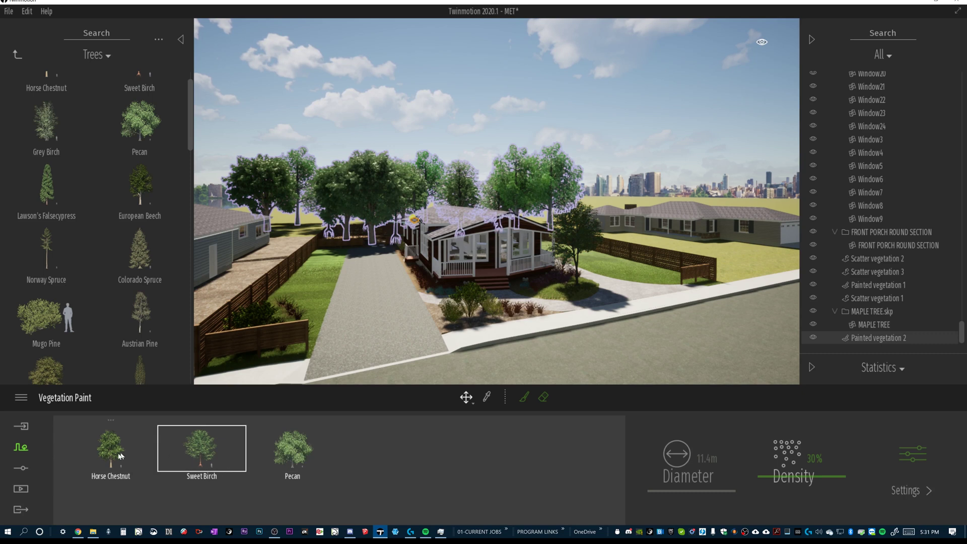
{"action": "left_click", "coordinate": [121, 456]}
{"action": "left_click", "coordinate": [282, 456]}
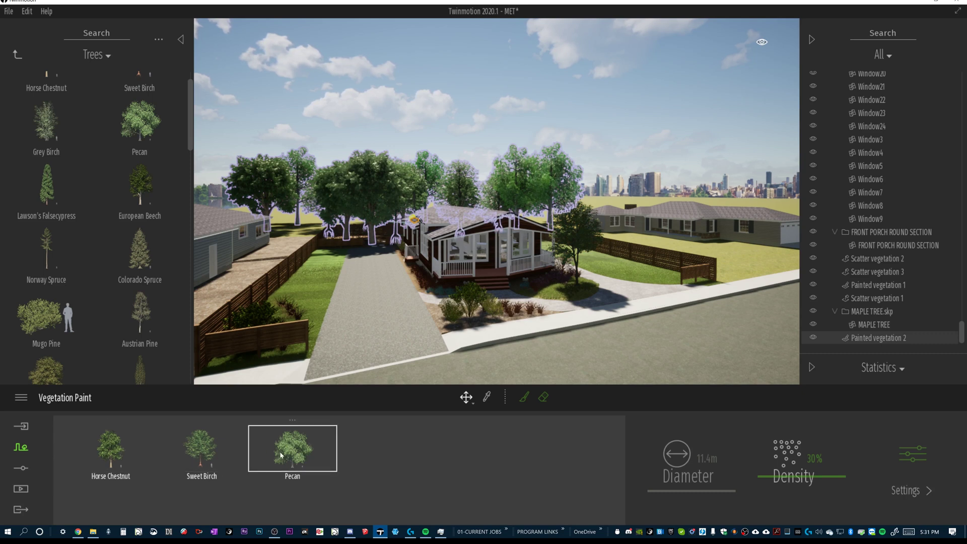
{"action": "key", "text": "Delete"}
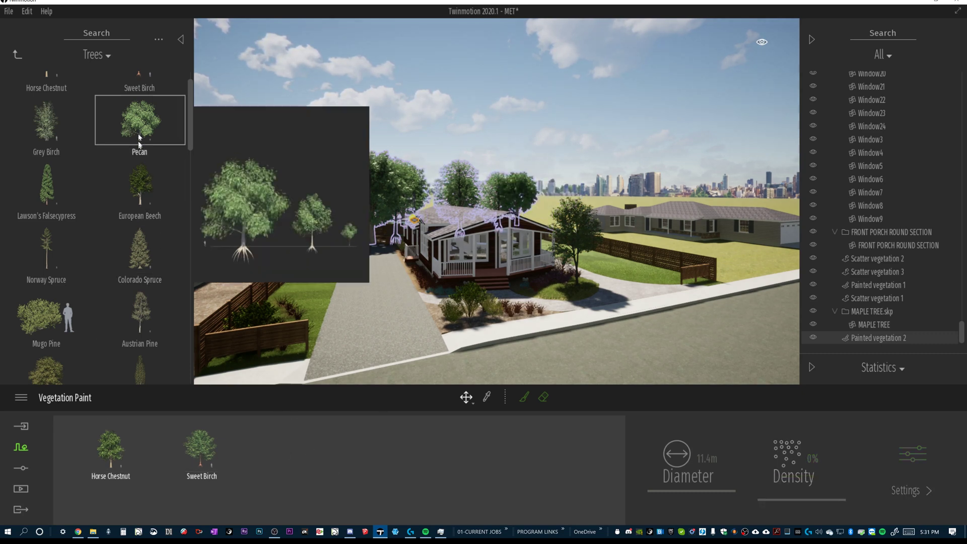
{"action": "scroll", "coordinate": [115, 312], "scroll_direction": "down", "scroll_amount": 2}
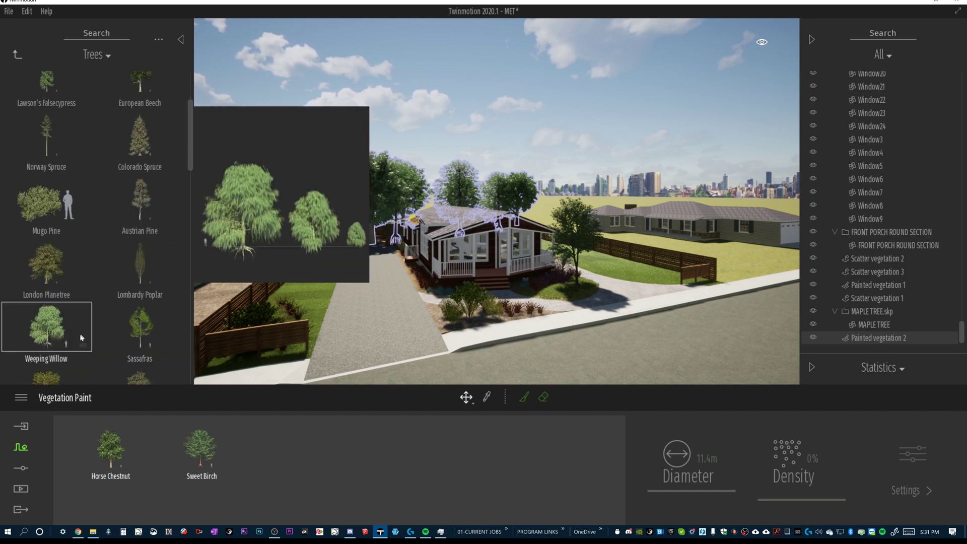
{"action": "mouse_move", "coordinate": [50, 335]}
{"action": "left_mouse_down"}
{"action": "mouse_move", "coordinate": [217, 444]}
{"action": "mouse_move", "coordinate": [265, 464]}
{"action": "left_mouse_up"}
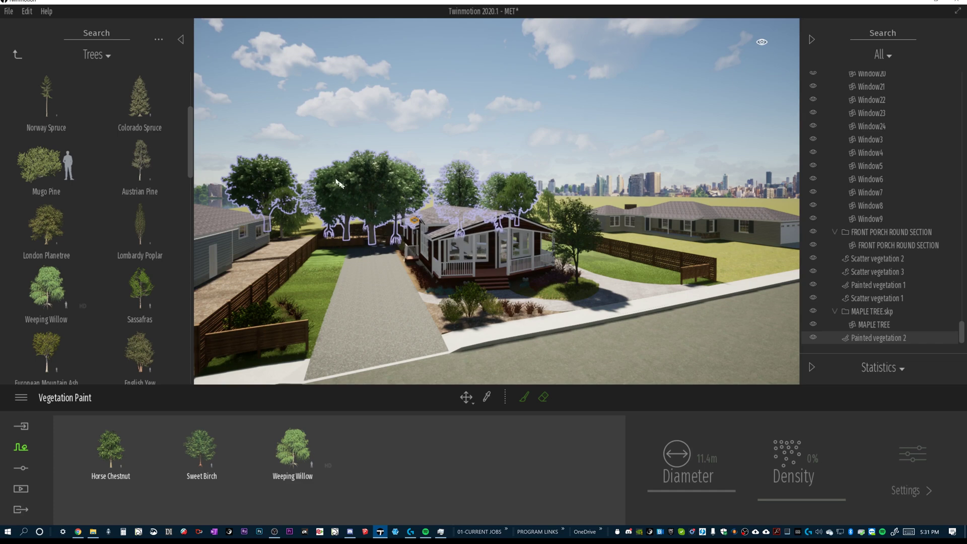
Step: Erase the large painted tree beside the stepping stones at the end of the driveway
{"action": "scroll", "coordinate": [330, 171], "scroll_direction": "up", "scroll_amount": 6}
{"action": "right_click_drag", "start_coordinate": [330, 174], "coordinate": [335, 200]}
{"action": "scroll", "coordinate": [335, 200], "scroll_direction": "up", "scroll_amount": 5}
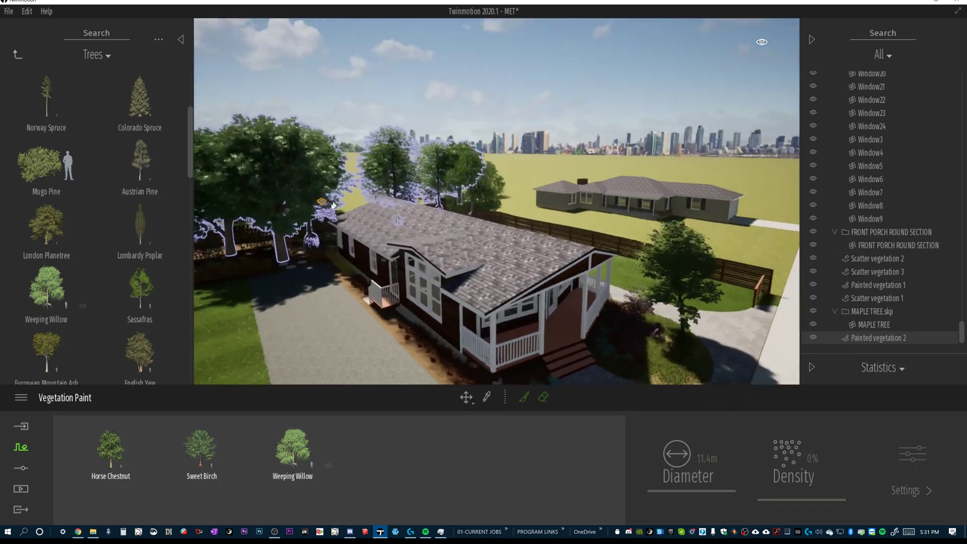
{"action": "scroll", "coordinate": [306, 221], "scroll_direction": "up", "scroll_amount": 3}
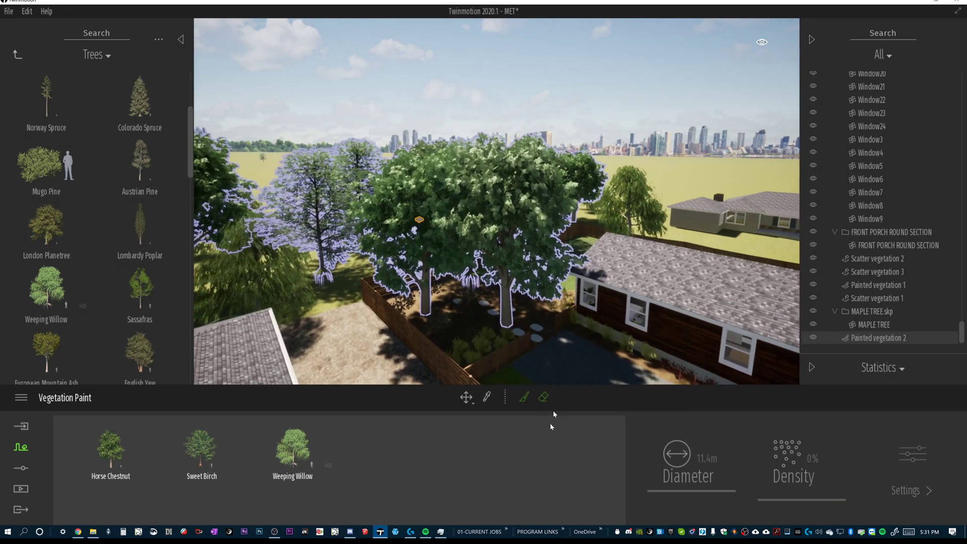
{"action": "left_click", "coordinate": [542, 397]}
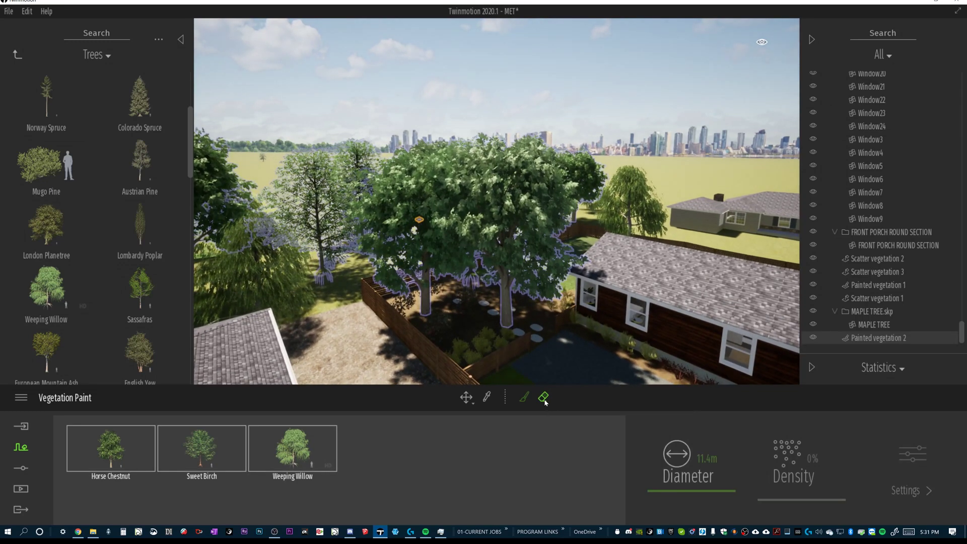
{"action": "left_click", "coordinate": [526, 345]}
{"action": "scroll", "coordinate": [550, 377], "scroll_direction": "down", "scroll_amount": 2}
{"action": "key", "text": "s"}
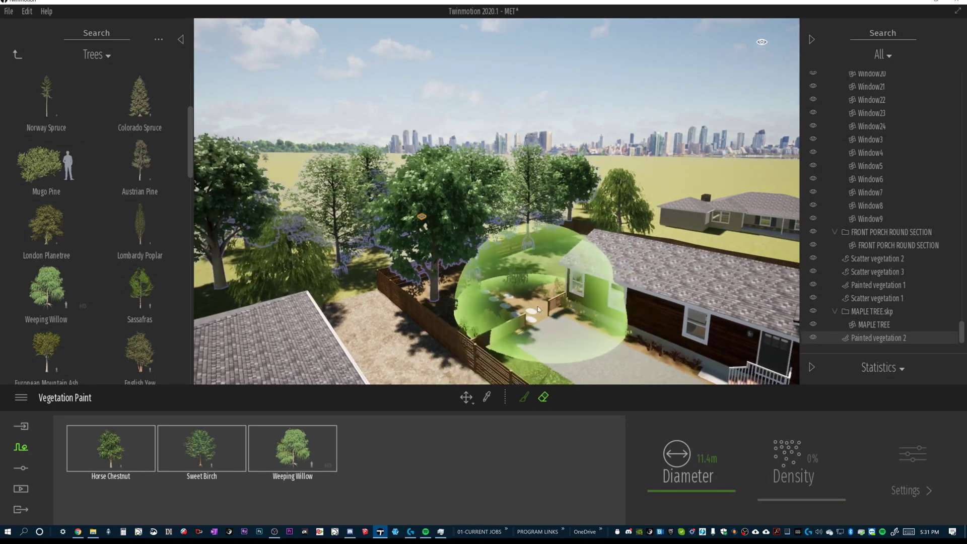
Step: Paint more of the tree mix behind the house and in the field behind the neighbouring house
{"action": "right_click_drag", "start_coordinate": [544, 297], "coordinate": [451, 277]}
{"action": "key", "text": "e"}
{"action": "right_click_drag", "start_coordinate": [602, 281], "coordinate": [664, 337]}
{"action": "key", "text": "w"}
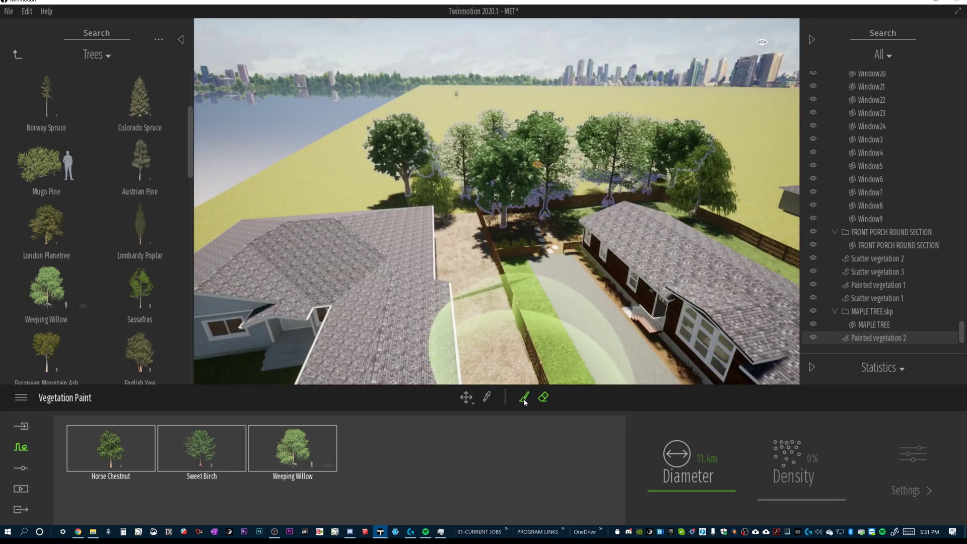
{"action": "left_click", "coordinate": [524, 396]}
{"action": "mouse_move", "coordinate": [547, 168]}
{"action": "left_mouse_down"}
{"action": "mouse_move", "coordinate": [321, 187]}
{"action": "mouse_move", "coordinate": [647, 162]}
{"action": "left_mouse_up"}
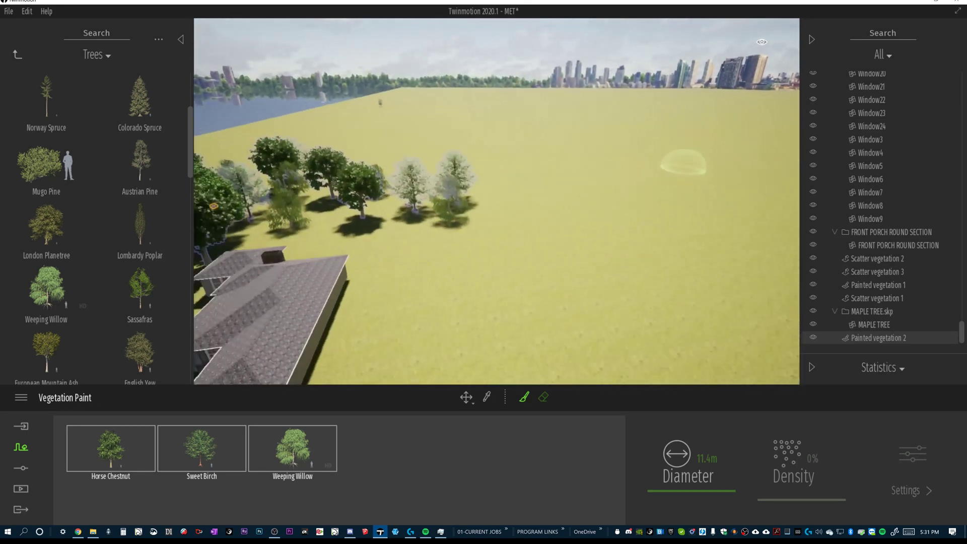
{"action": "left_click", "coordinate": [487, 264]}
{"action": "mouse_move", "coordinate": [488, 267]}
{"action": "left_mouse_down"}
{"action": "mouse_move", "coordinate": [530, 232]}
{"action": "mouse_move", "coordinate": [524, 247]}
{"action": "mouse_move", "coordinate": [591, 258]}
{"action": "mouse_move", "coordinate": [410, 213]}
{"action": "left_mouse_up"}
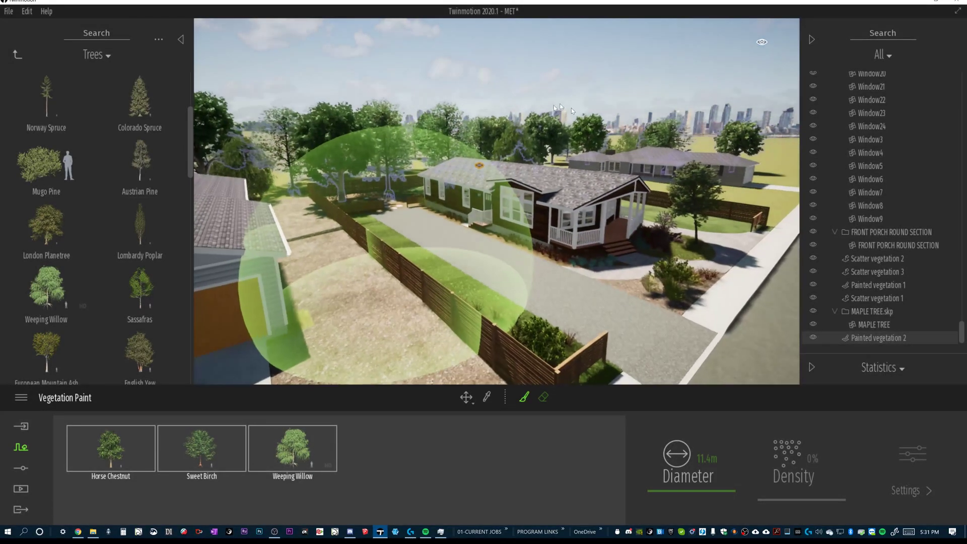
Step: Set the age of the Sweet Birch and Weeping Willow together to 62% in the painted tree set
{"action": "middle_click_drag", "start_coordinate": [569, 173], "coordinate": [579, 197], "text": "shift"}
{"action": "scroll", "coordinate": [659, 230], "scroll_direction": "up", "scroll_amount": 5}
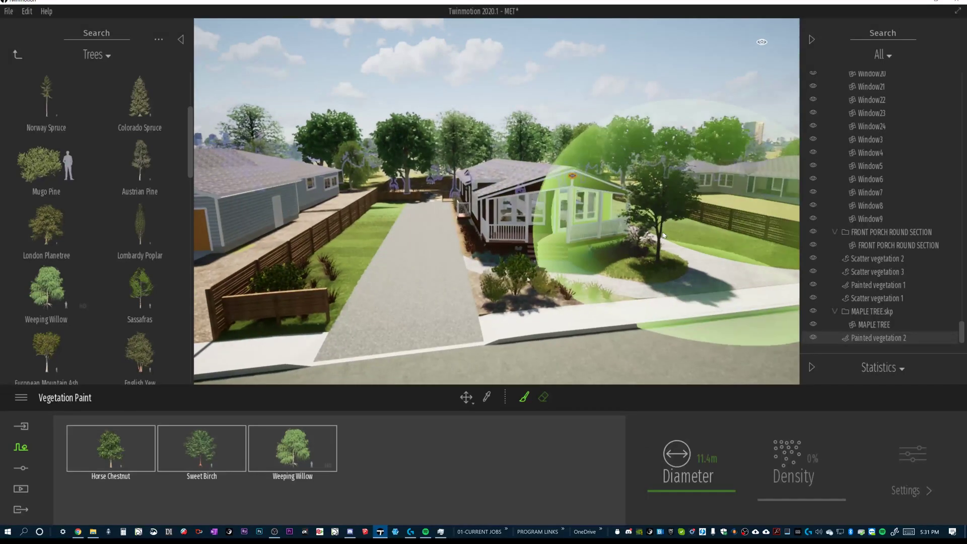
{"action": "scroll", "coordinate": [670, 216], "scroll_direction": "down", "scroll_amount": 3}
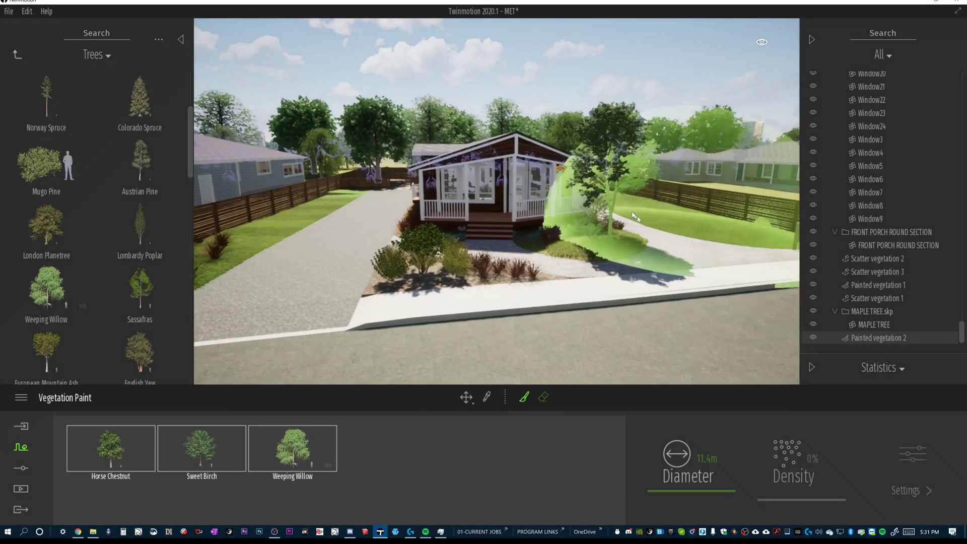
{"action": "mouse_move", "coordinate": [649, 202]}
{"action": "middle_mouse_down", "text": "shift"}
{"action": "mouse_move", "coordinate": [689, 202]}
{"action": "mouse_move", "coordinate": [621, 234]}
{"action": "middle_mouse_up", "text": "shift"}
{"action": "scroll", "coordinate": [639, 211], "scroll_direction": "down", "scroll_amount": 2}
{"action": "left_click", "coordinate": [286, 471]}
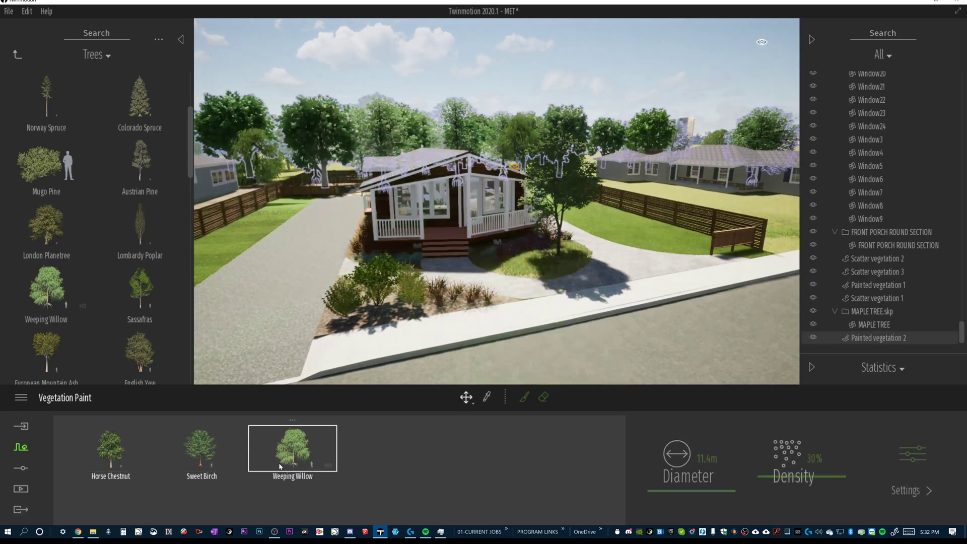
{"action": "left_click", "coordinate": [215, 457]}
{"action": "left_click", "coordinate": [113, 455], "text": "ctrl"}
{"action": "left_click", "coordinate": [275, 451]}
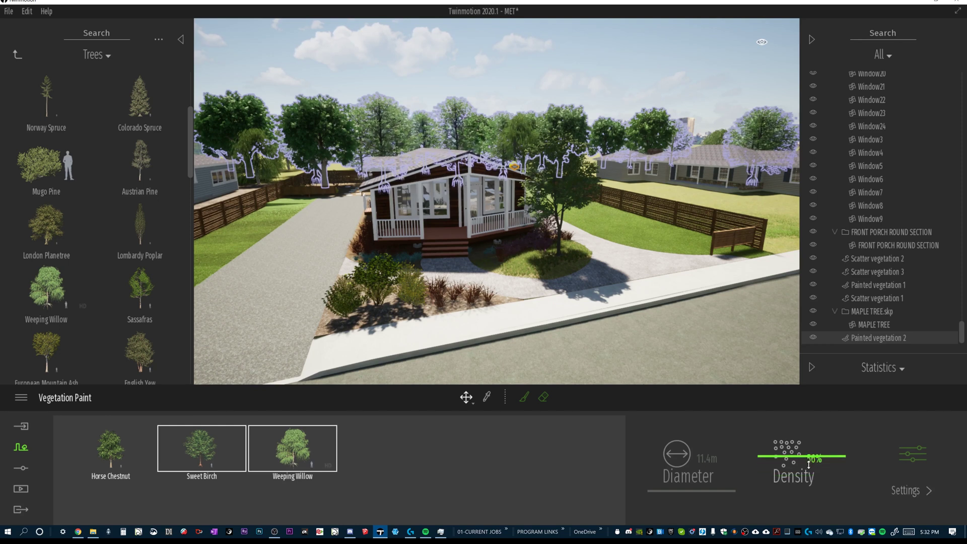
{"action": "left_click", "coordinate": [913, 459]}
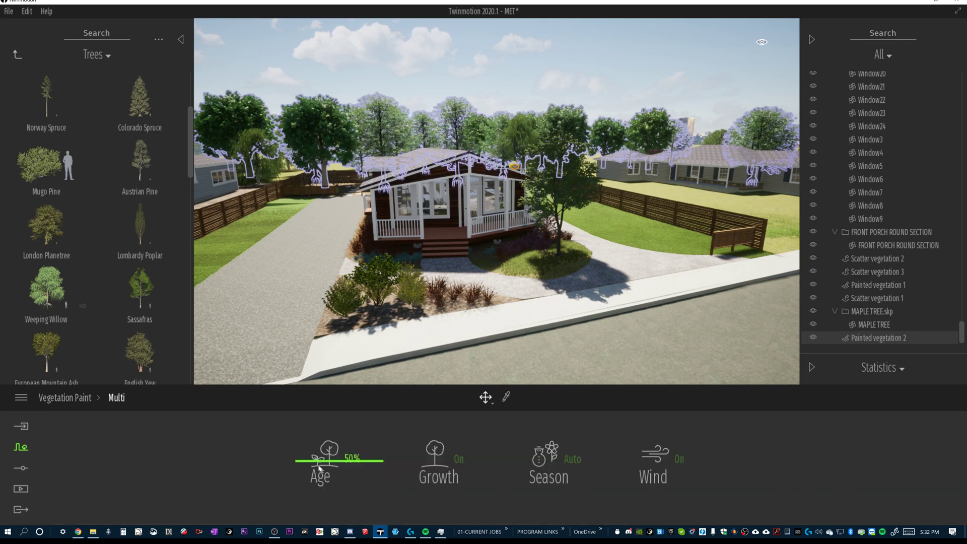
{"action": "mouse_move", "coordinate": [299, 462]}
{"action": "left_mouse_down"}
{"action": "mouse_move", "coordinate": [291, 443]}
{"action": "mouse_move", "coordinate": [291, 451]}
{"action": "left_mouse_up"}
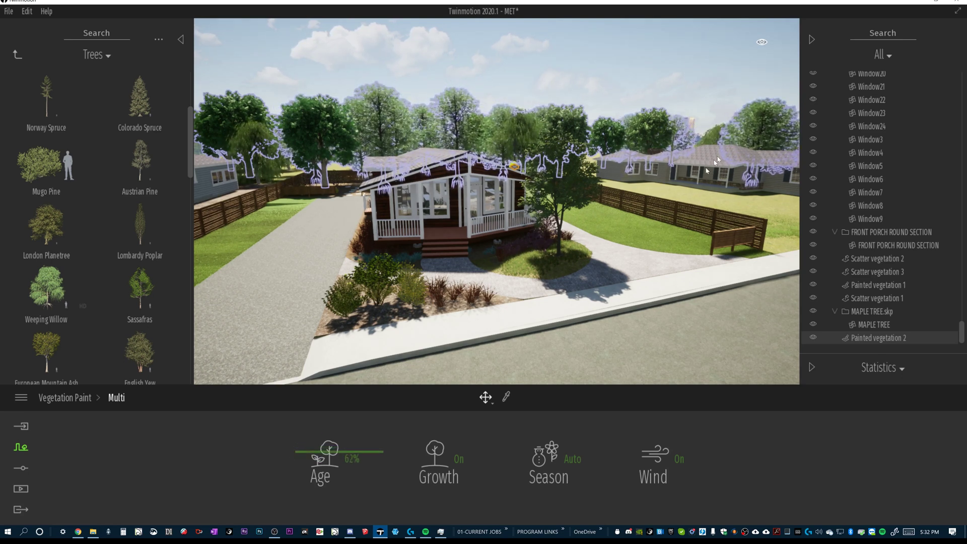
{"action": "left_click", "coordinate": [61, 397]}
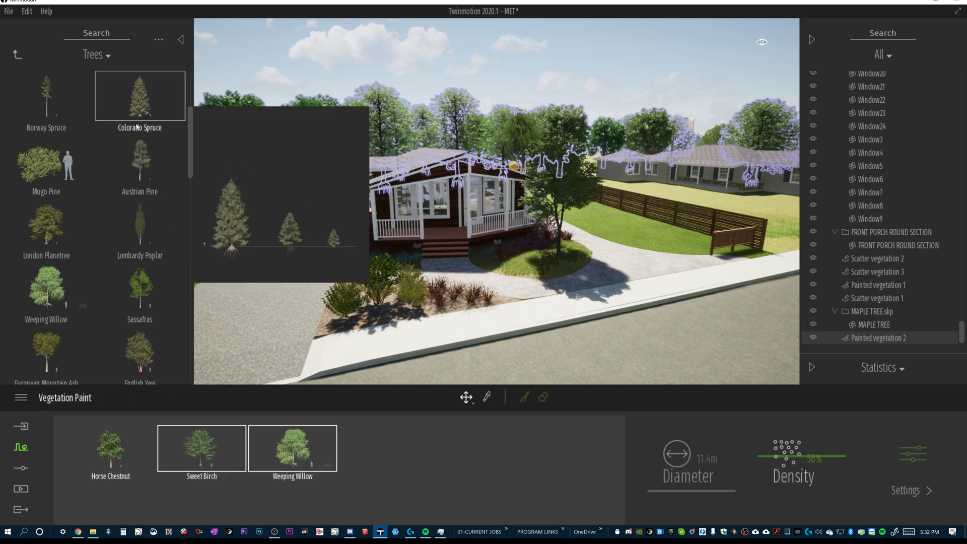
Step: Add a second Horse Chestnut to the painted tree set and set its age to 23%
{"action": "scroll", "coordinate": [136, 132], "scroll_direction": "up", "scroll_amount": 3}
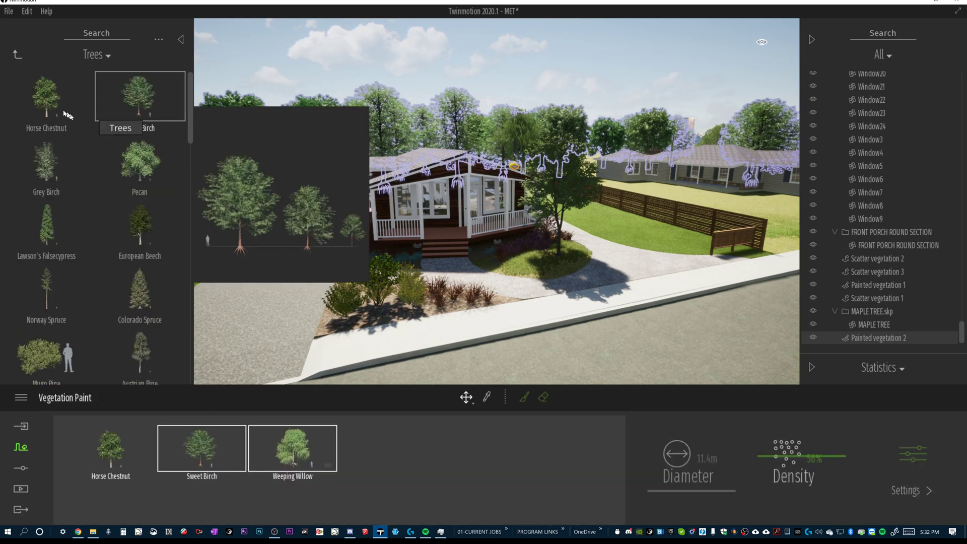
{"action": "mouse_move", "coordinate": [46, 98]}
{"action": "left_mouse_down"}
{"action": "mouse_move", "coordinate": [354, 418]}
{"action": "mouse_move", "coordinate": [375, 467]}
{"action": "left_mouse_up"}
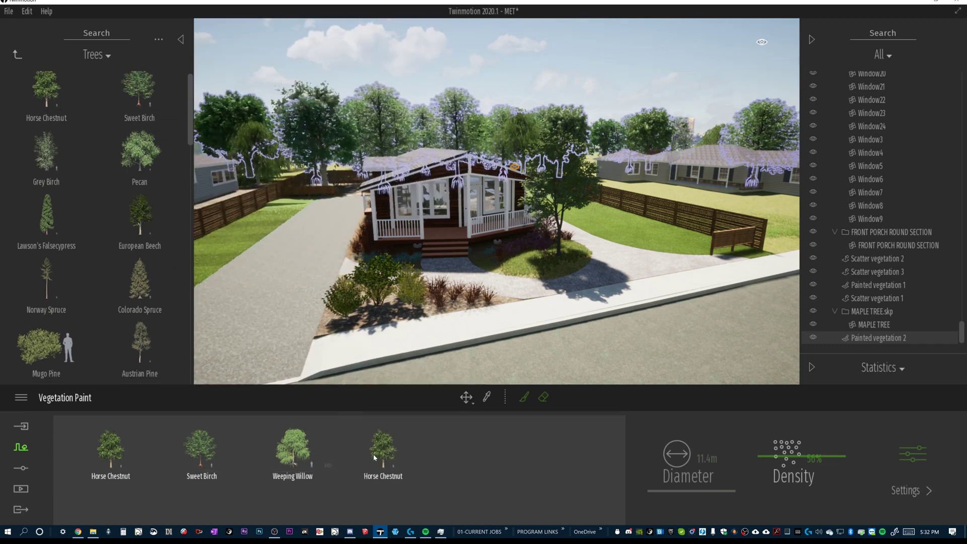
{"action": "left_click", "coordinate": [377, 456]}
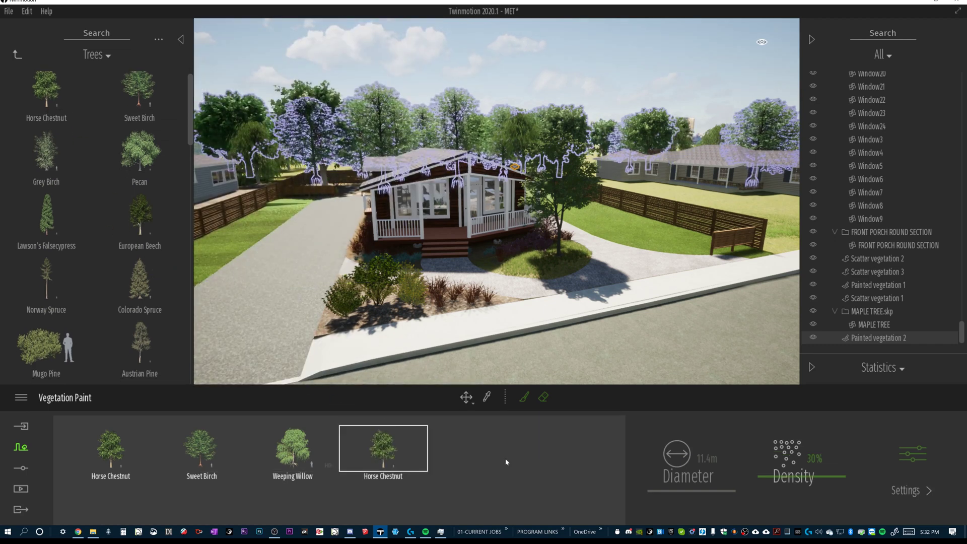
{"action": "left_click", "coordinate": [911, 455]}
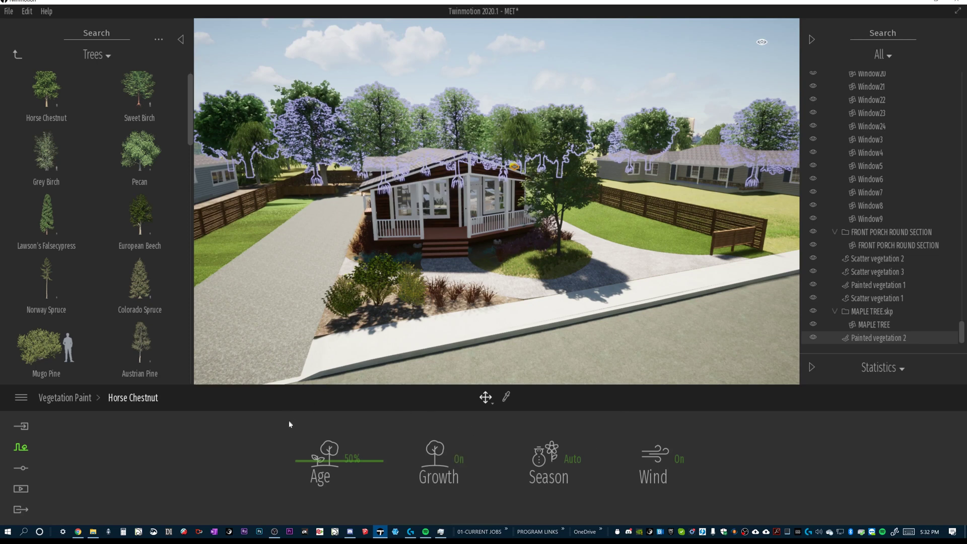
{"action": "left_click_drag", "start_coordinate": [320, 464], "coordinate": [328, 506]}
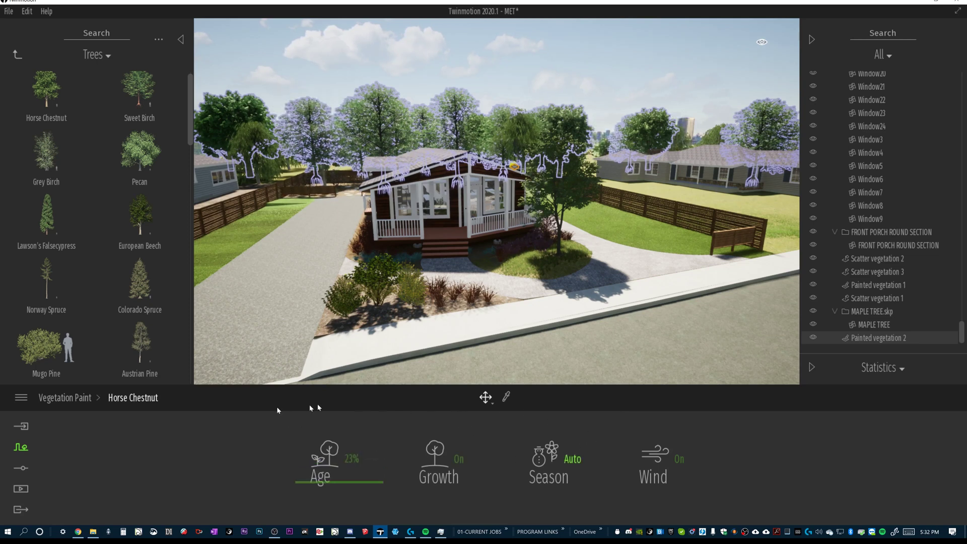
{"action": "left_click", "coordinate": [63, 402]}
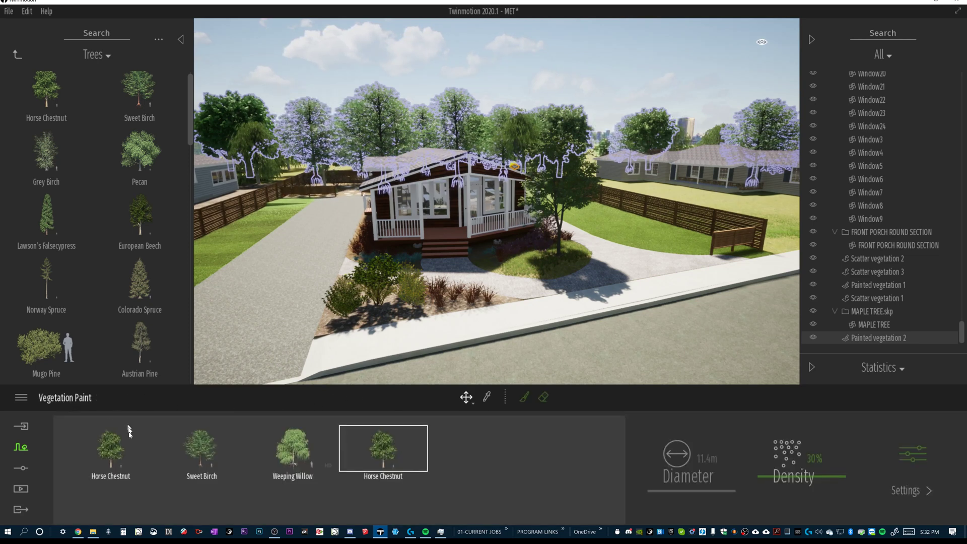
Step: Set the age of the original Horse Chestnut in the painted tree set to 31%
{"action": "left_click", "coordinate": [913, 458]}
{"action": "left_click_drag", "start_coordinate": [304, 461], "coordinate": [303, 458]}
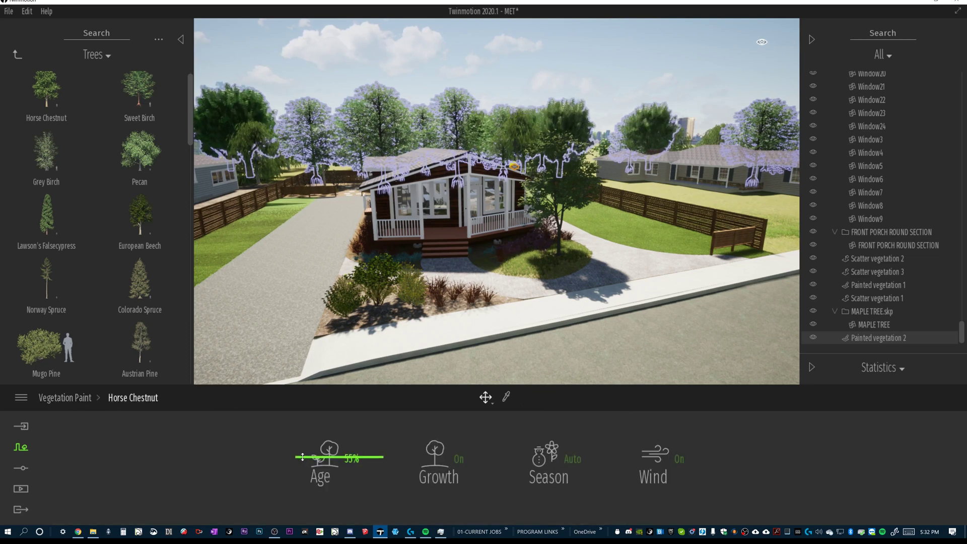
{"action": "left_click", "coordinate": [344, 459]}
{"action": "left_click_drag", "start_coordinate": [309, 461], "coordinate": [313, 475]}
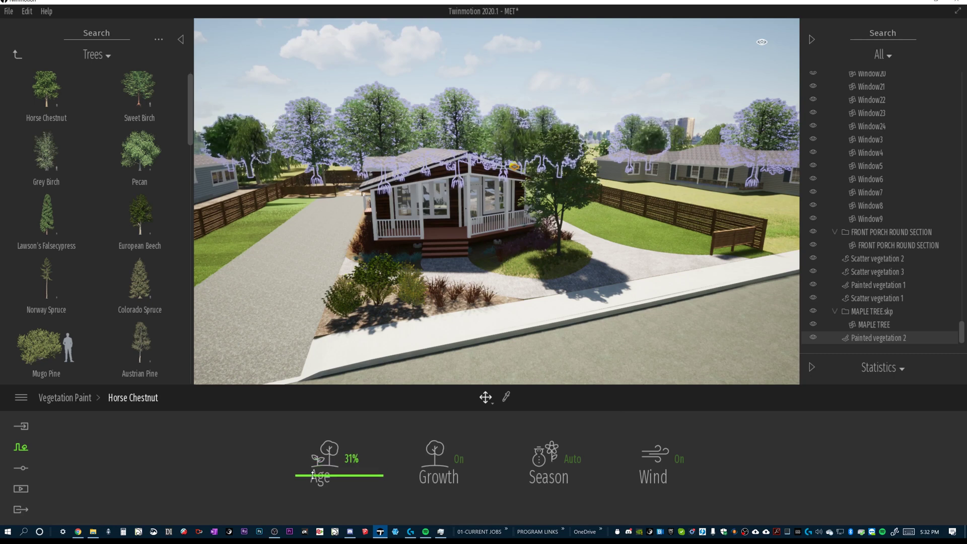
Step: Deselect the painted vegetation and examine the background tree sizes from the street in front of the house
{"action": "left_click", "coordinate": [521, 318]}
{"action": "middle_click_drag", "start_coordinate": [646, 239], "coordinate": [674, 231], "text": "shift"}
{"action": "middle_click_drag", "start_coordinate": [559, 247], "coordinate": [569, 209]}
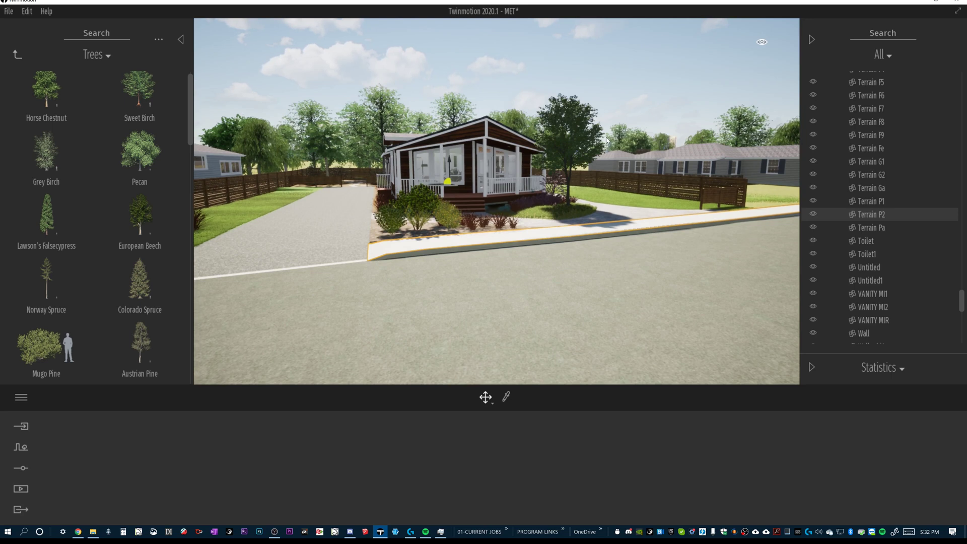
{"action": "scroll", "coordinate": [607, 140], "scroll_direction": "up", "scroll_amount": 3}
{"action": "scroll", "coordinate": [621, 135], "scroll_direction": "up", "scroll_amount": 3}
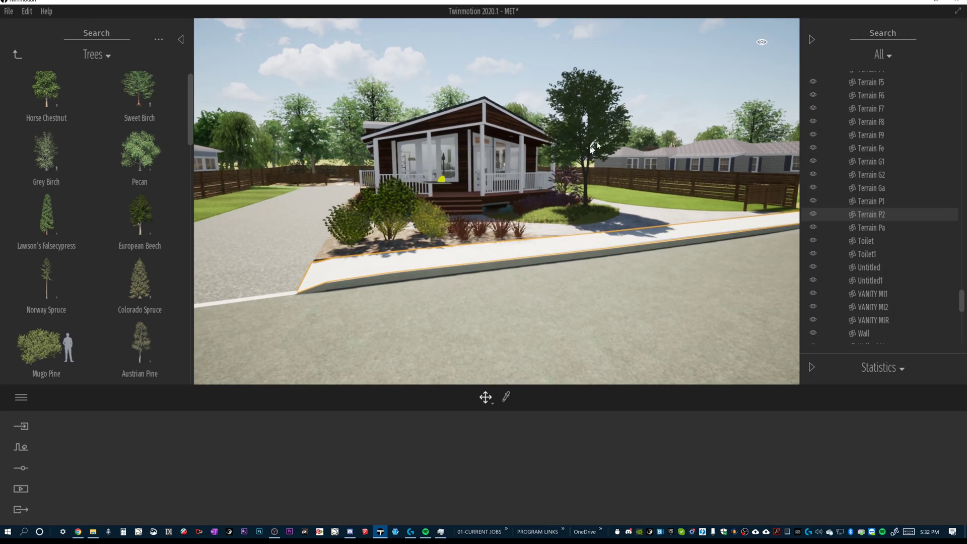
{"action": "scroll", "coordinate": [568, 176], "scroll_direction": "down", "scroll_amount": 2}
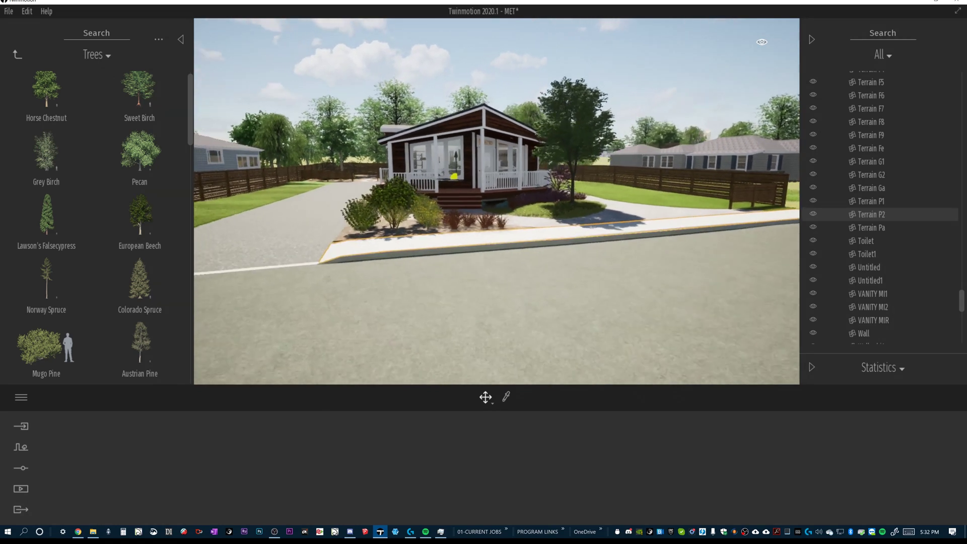